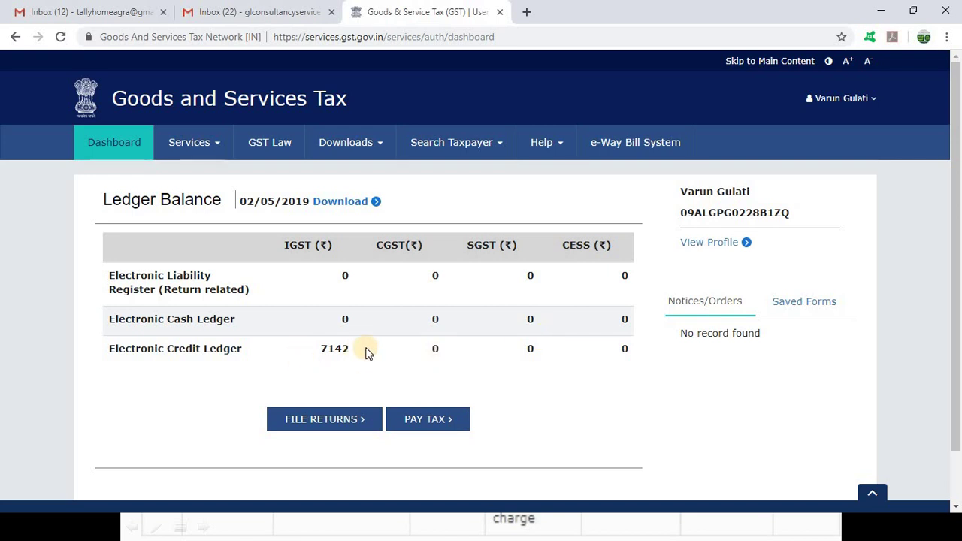
- Open Tally's Balance Sheet in detailed view and compare Duties & Taxes (-)7,142.00 with the portal's 7142
{"action": "key", "text": "alt+Tab"}
{"action": "key", "text": "alt+Tab"}
{"action": "key", "text": "alt+Tab"}
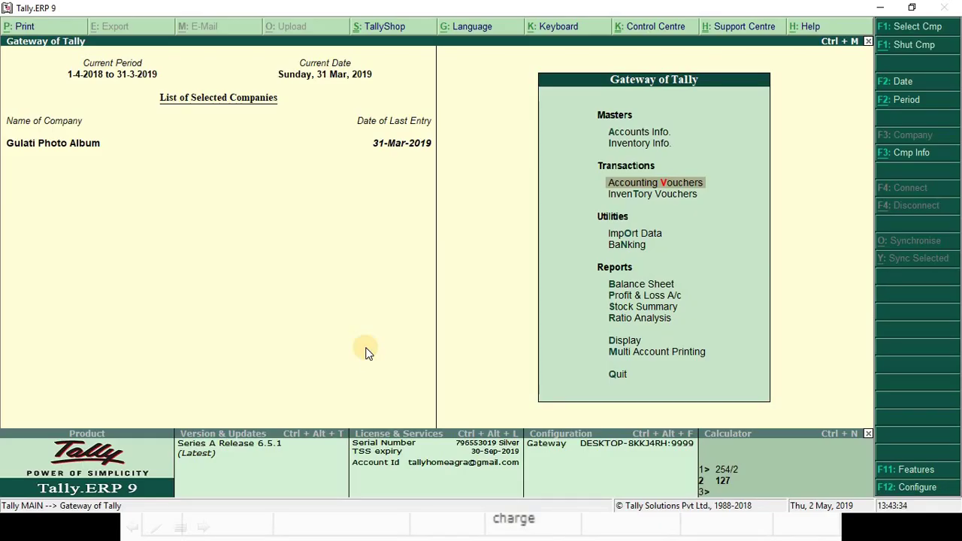
{"action": "key", "text": "b"}
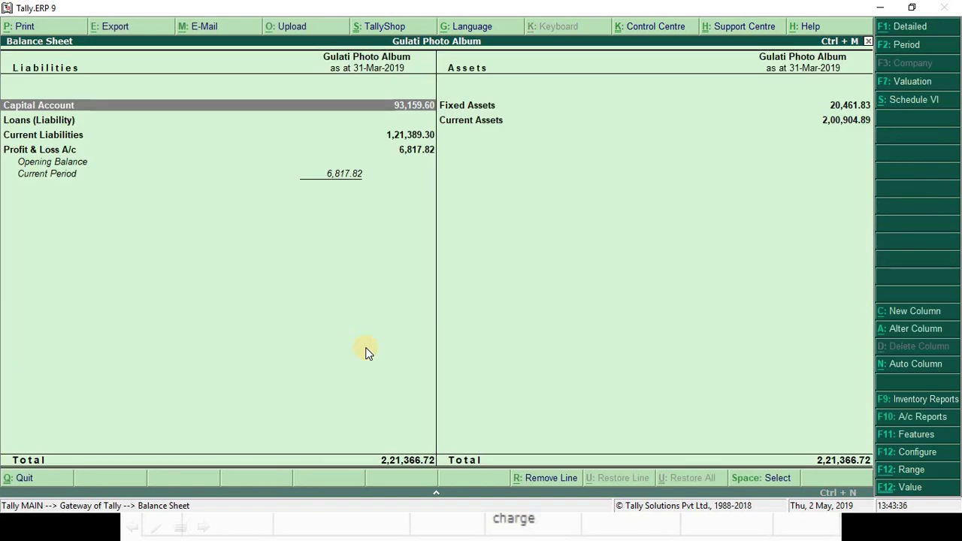
{"action": "key", "text": "alt+F1"}
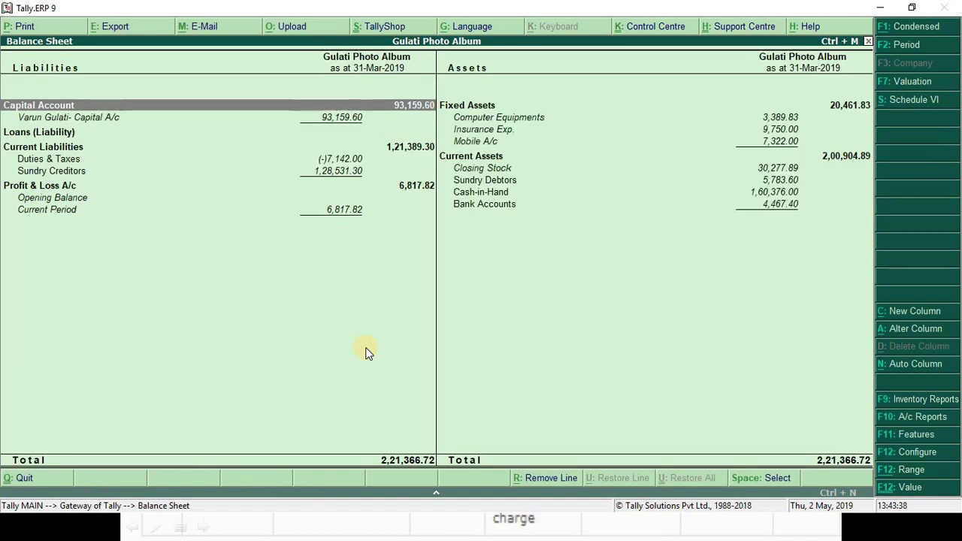
{"action": "key", "text": "Down"}
{"action": "key", "text": "Down"}
{"action": "key", "text": "Down"}
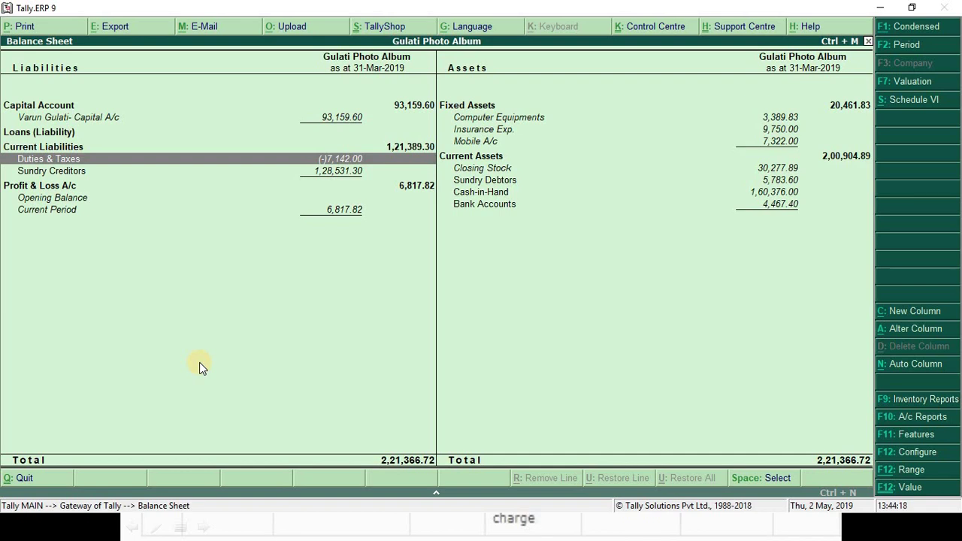
{"action": "key", "text": "alt+Tab"}
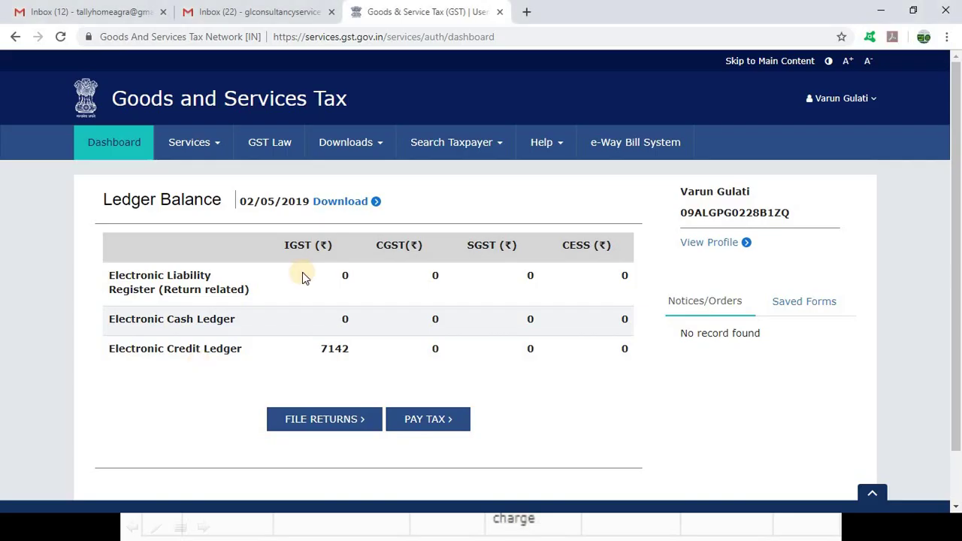
{"action": "key", "text": "alt+Tab"}
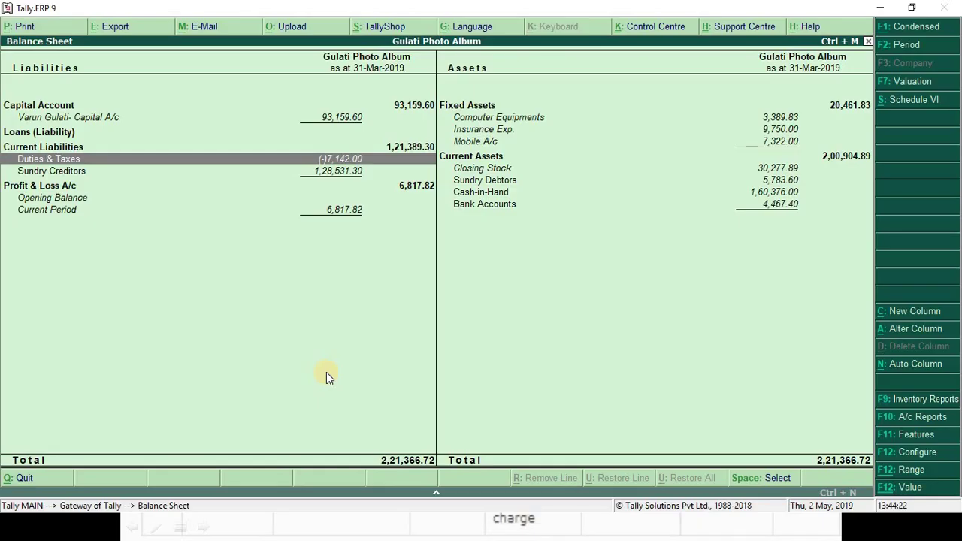
- Drill into Duties & Taxes to list IGST 31,974 debit and CGST and SGST 12,416 credit each
{"action": "key", "text": "Return"}
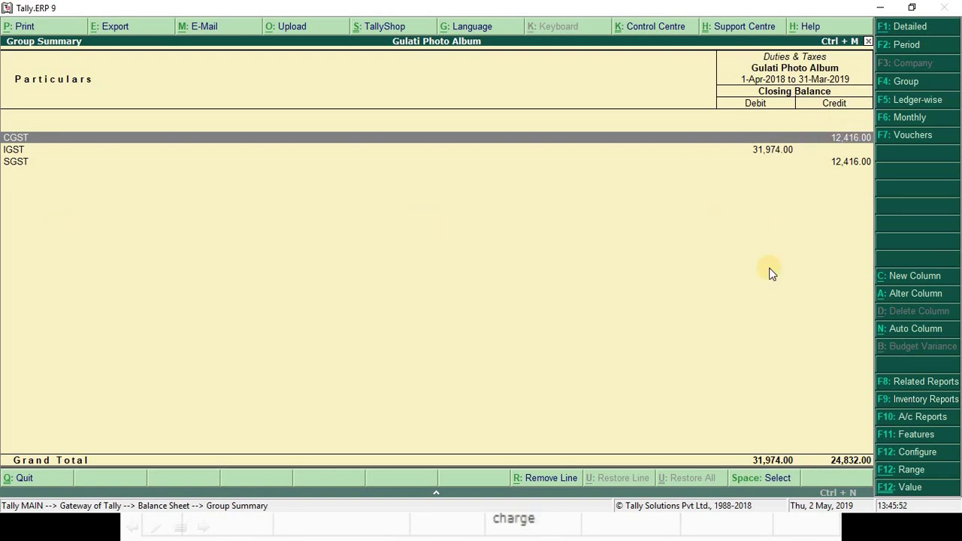
{"action": "key", "text": "alt+Tab"}
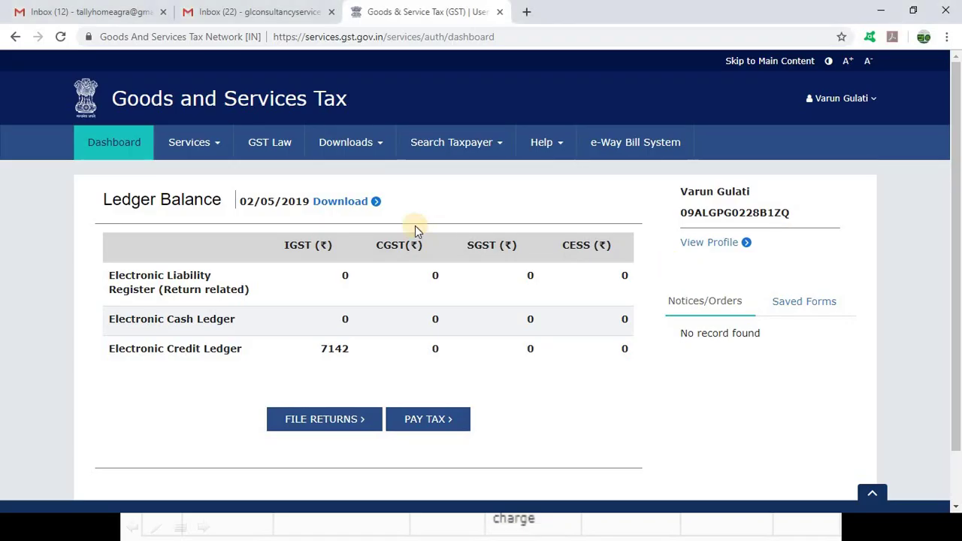
- Open the portal's Electronic Credit Ledger (ITC balance 7,142.00) and its detailed period-selection page
{"action": "left_click", "coordinate": [218, 146]}
{"action": "mouse_move", "coordinate": [197, 180]}
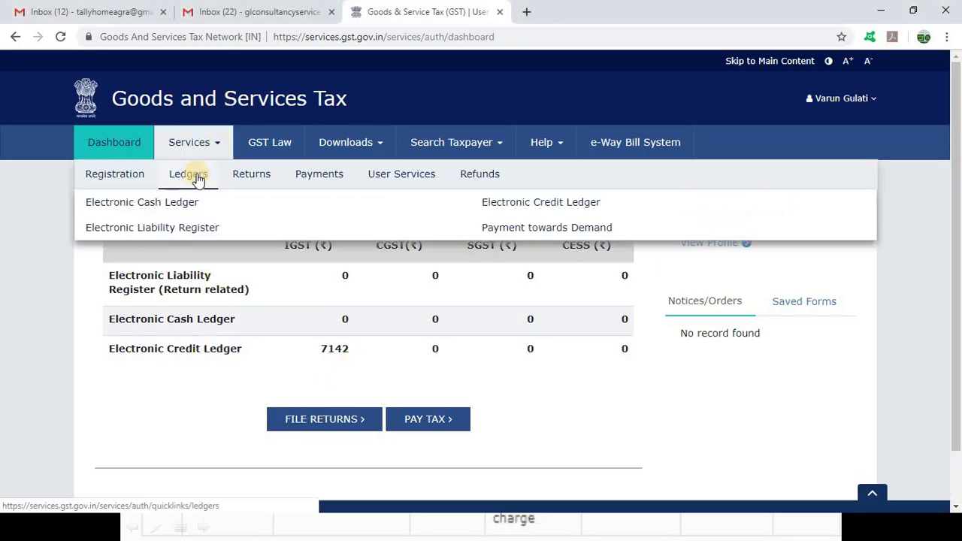
{"action": "left_click", "coordinate": [526, 200]}
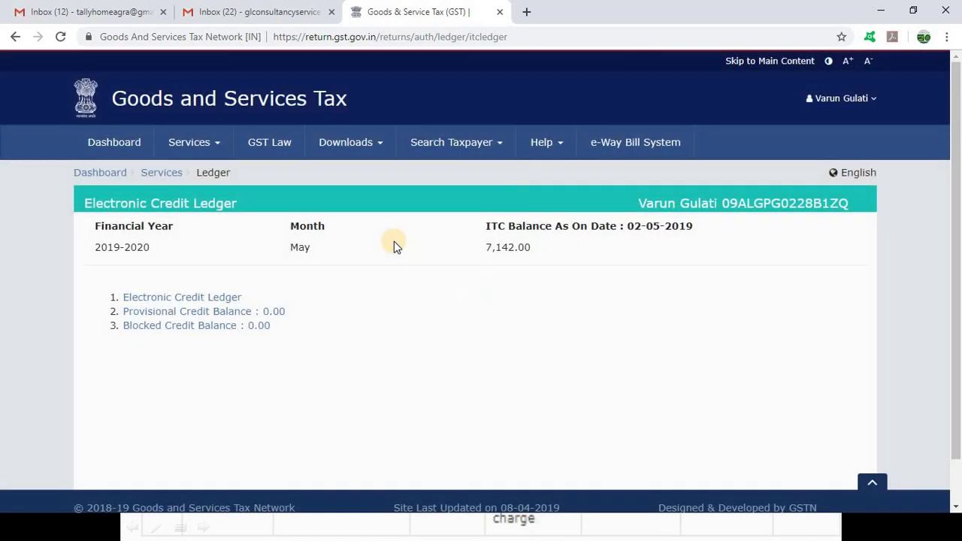
{"action": "left_click", "coordinate": [205, 299]}
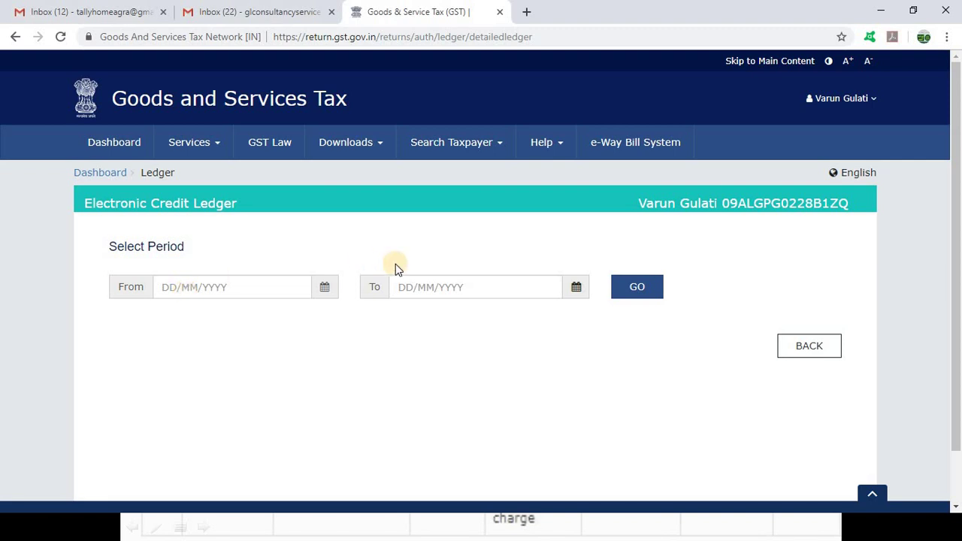
{"action": "key", "text": "alt+Tab"}
{"action": "key", "text": "alt+Tab"}
{"action": "key", "text": "alt+Tab"}
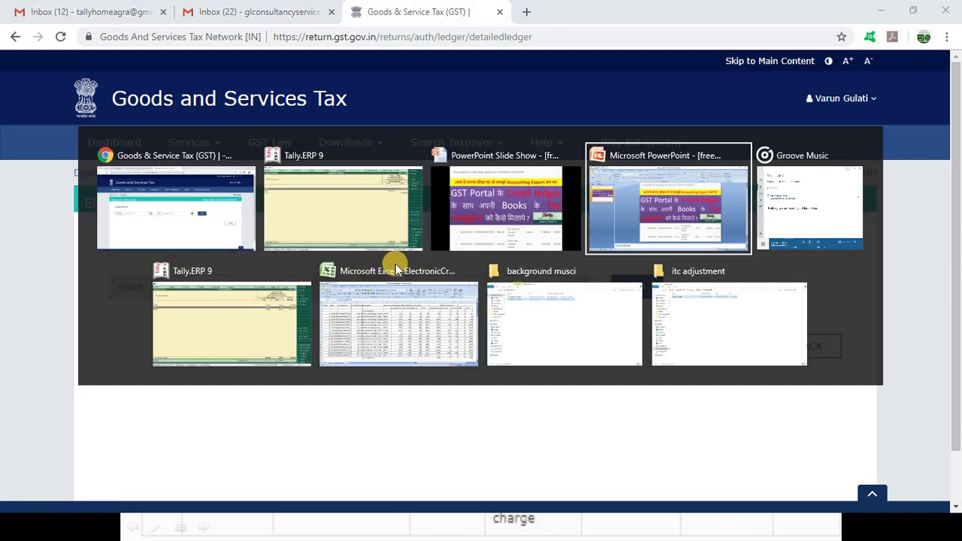
{"action": "key", "text": "alt+Tab"}
{"action": "key", "text": "alt+Tab"}
{"action": "key", "text": "alt+Tab"}
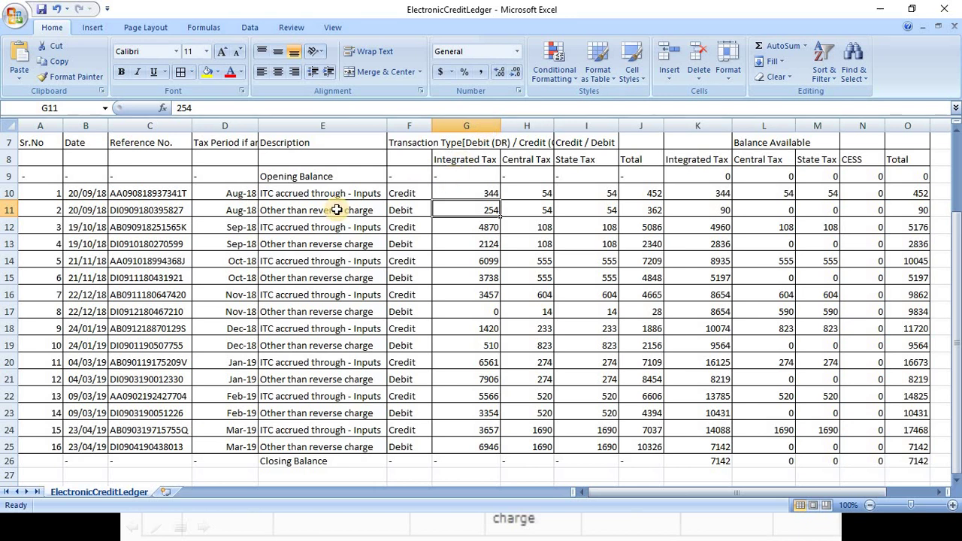
- Check the 20/09/18 credit row in ElectronicCreditLedger: IGST 344, CGST 54, SGST 54, total 452
{"action": "left_click_drag", "start_coordinate": [957, 225], "coordinate": [958, 190]}
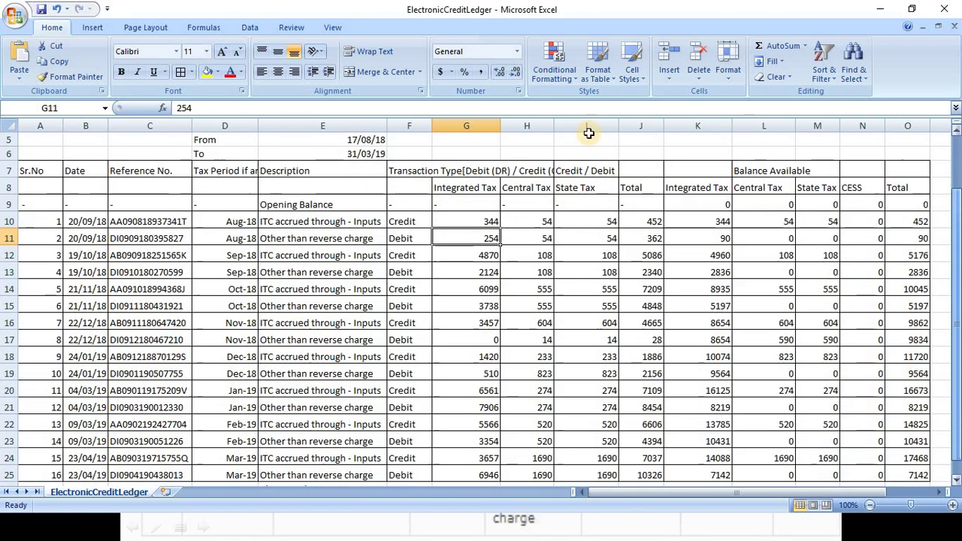
{"action": "left_click", "coordinate": [79, 222]}
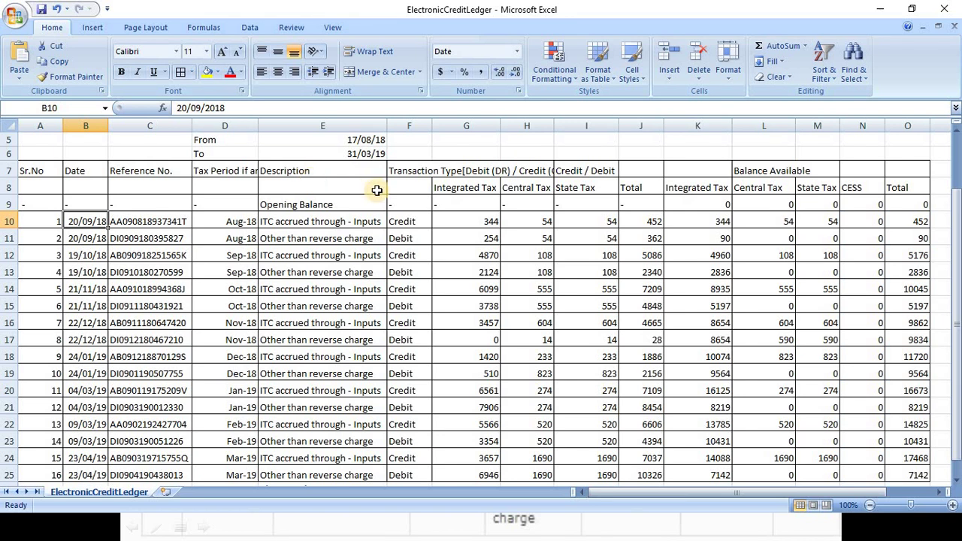
{"action": "left_click", "coordinate": [227, 226]}
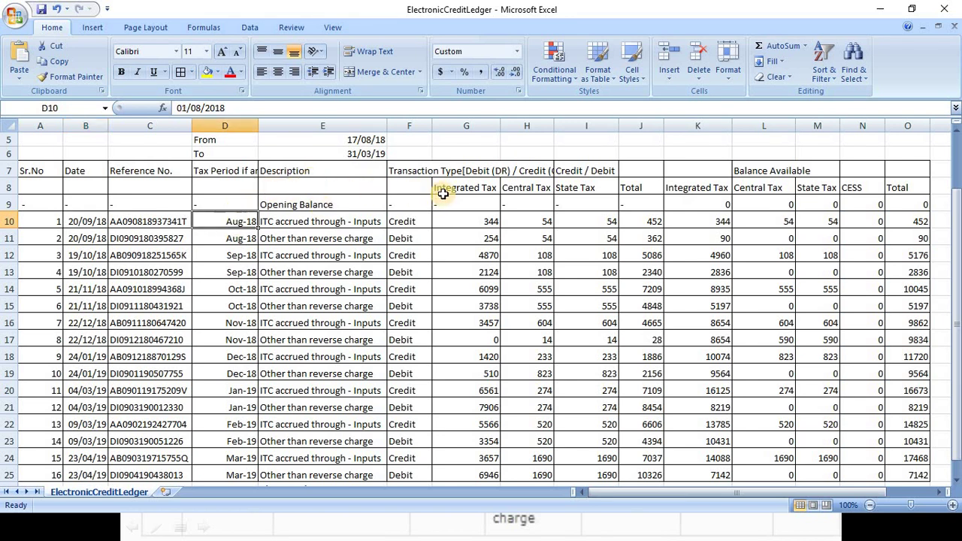
{"action": "left_click", "coordinate": [458, 218]}
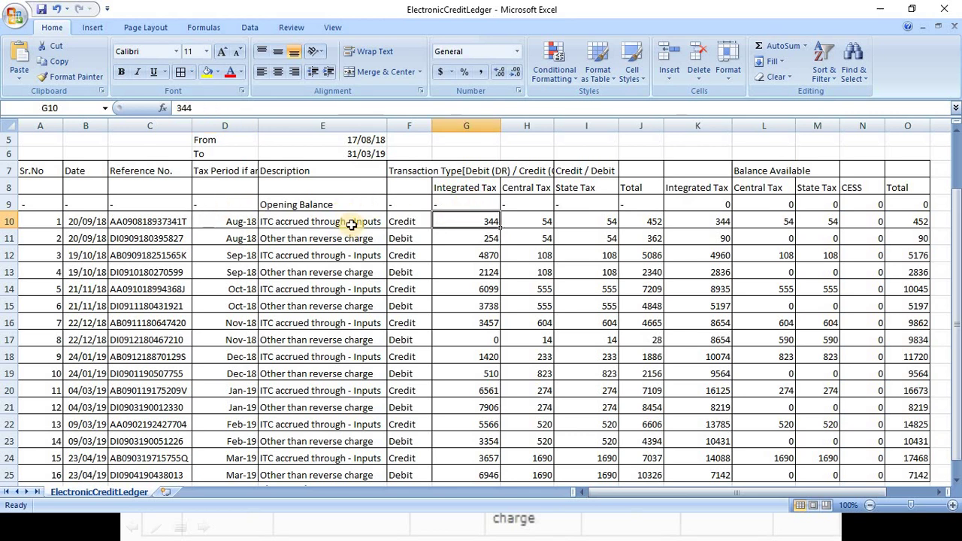
{"action": "left_click", "coordinate": [551, 218]}
{"action": "left_click", "coordinate": [583, 218]}
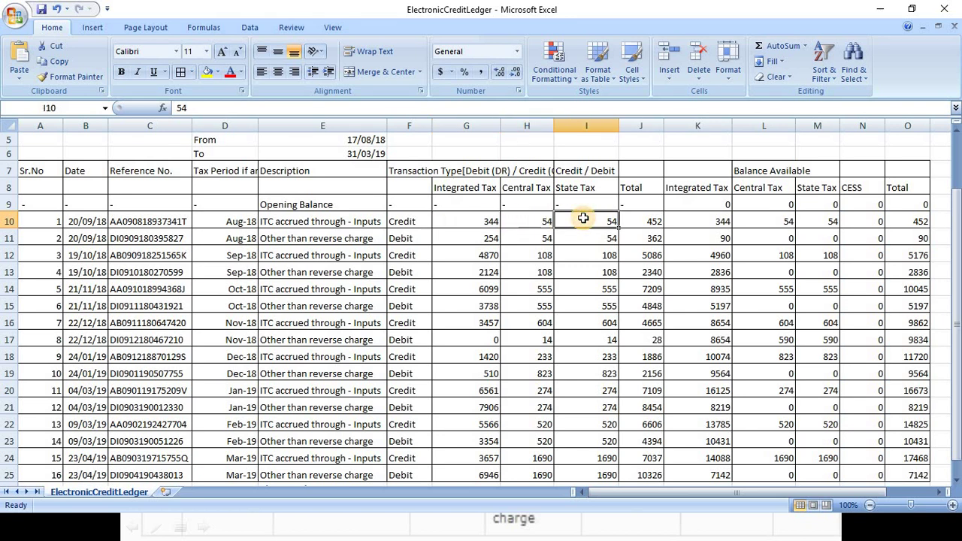
{"action": "left_click", "coordinate": [530, 211]}
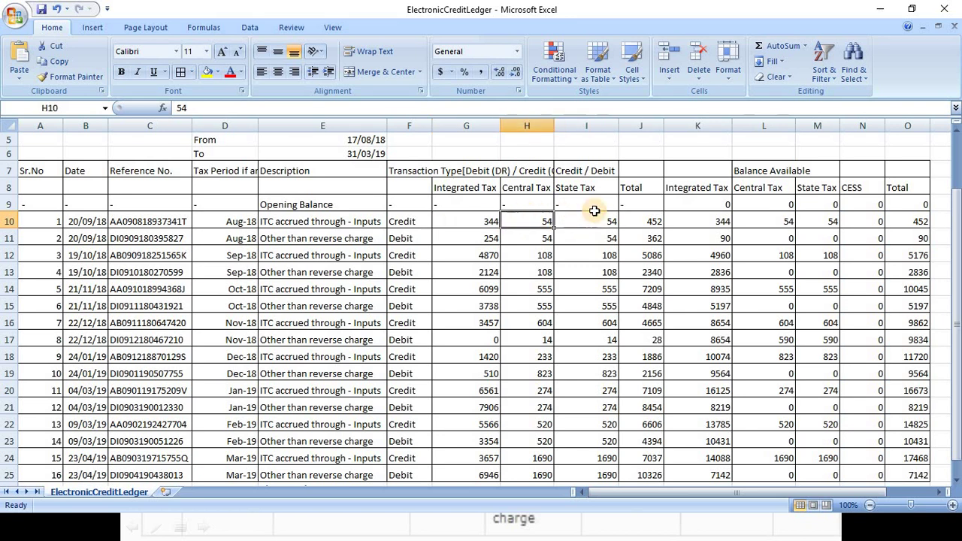
{"action": "left_click", "coordinate": [590, 209]}
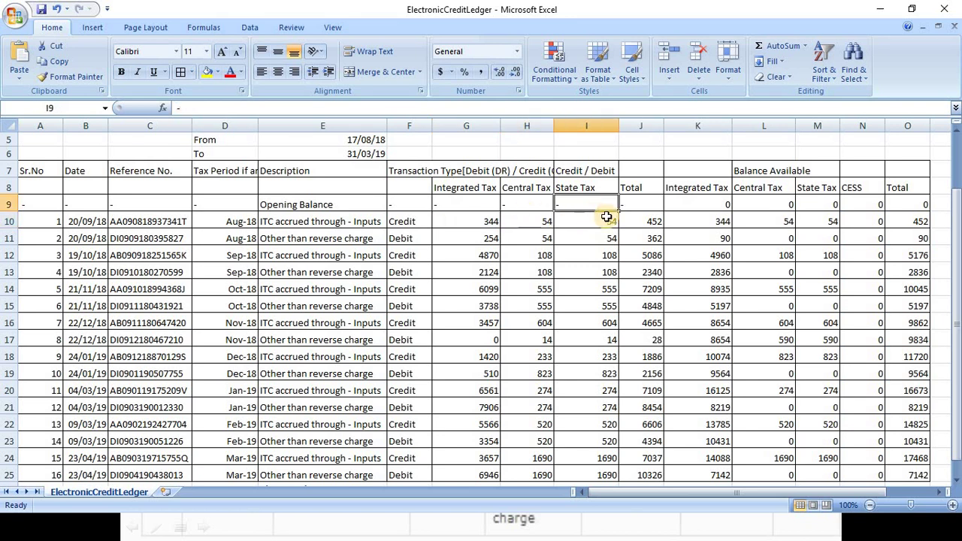
{"action": "left_click", "coordinate": [652, 221]}
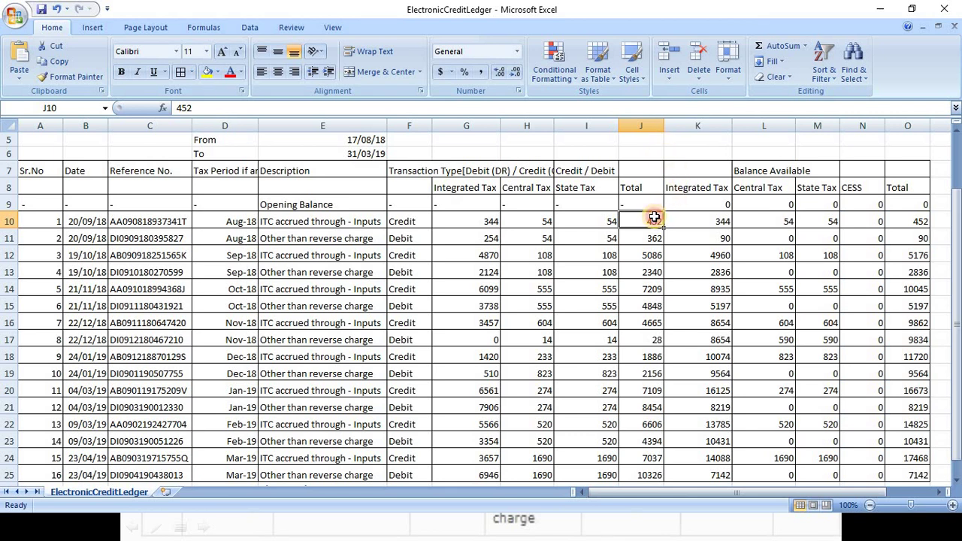
{"action": "left_click", "coordinate": [405, 234]}
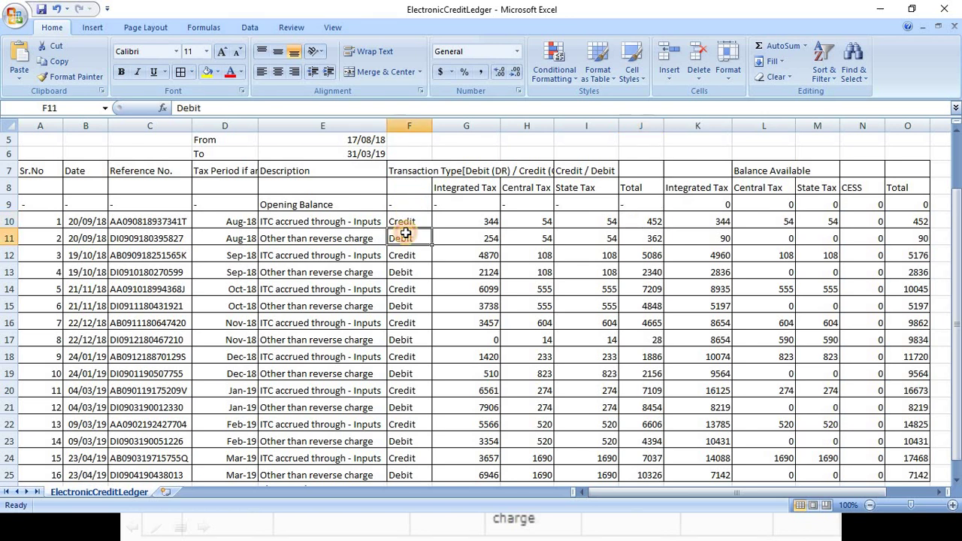
- Check the second entry's debit of IGST 254, CGST 54, SGST 54 (total 362), leaving IGST 90
{"action": "left_click", "coordinate": [471, 235]}
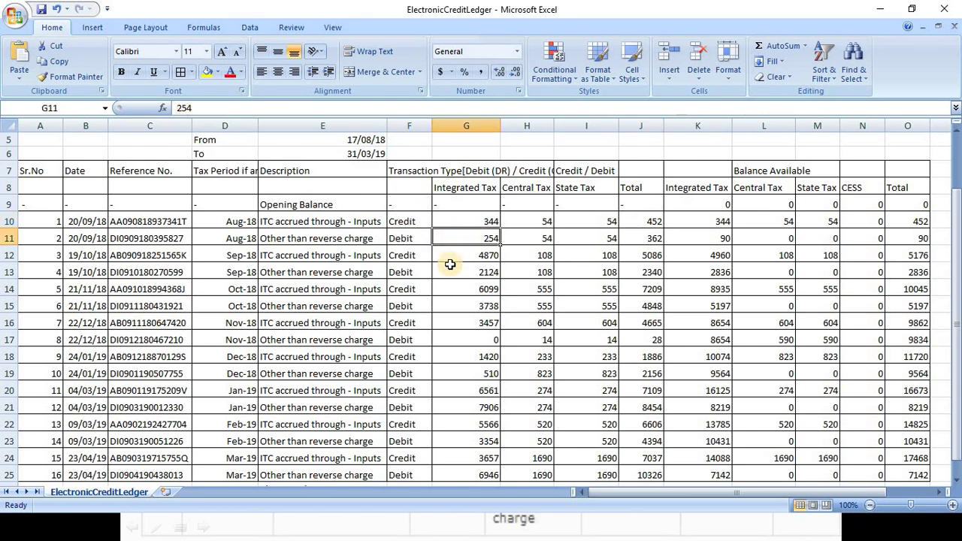
{"action": "left_click", "coordinate": [546, 241]}
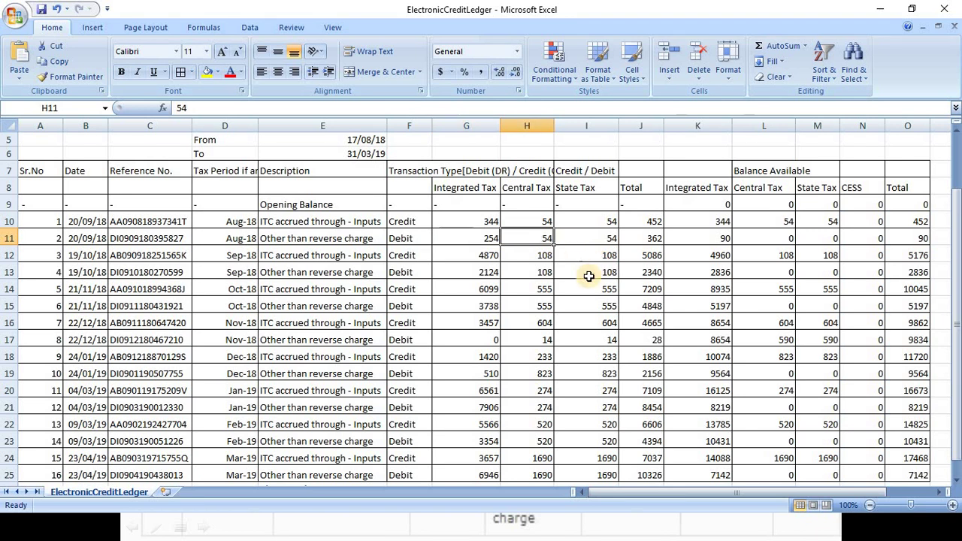
{"action": "left_click", "coordinate": [595, 242]}
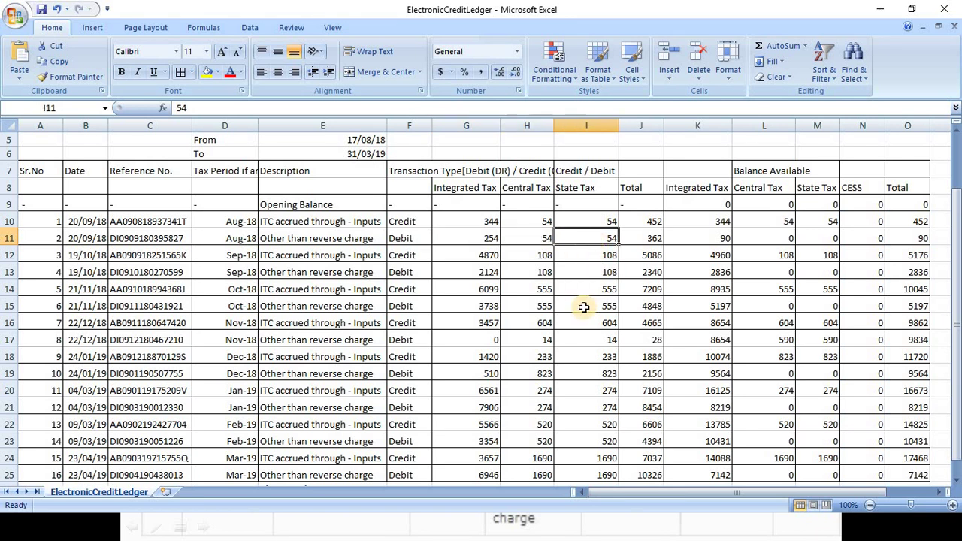
{"action": "left_click", "coordinate": [665, 235]}
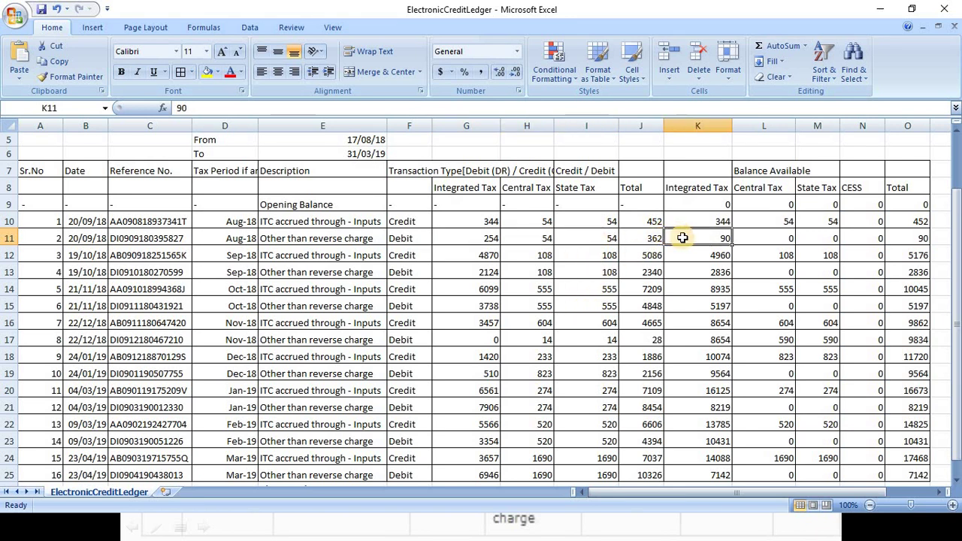
{"action": "left_click", "coordinate": [639, 236]}
{"action": "left_click", "coordinate": [692, 235]}
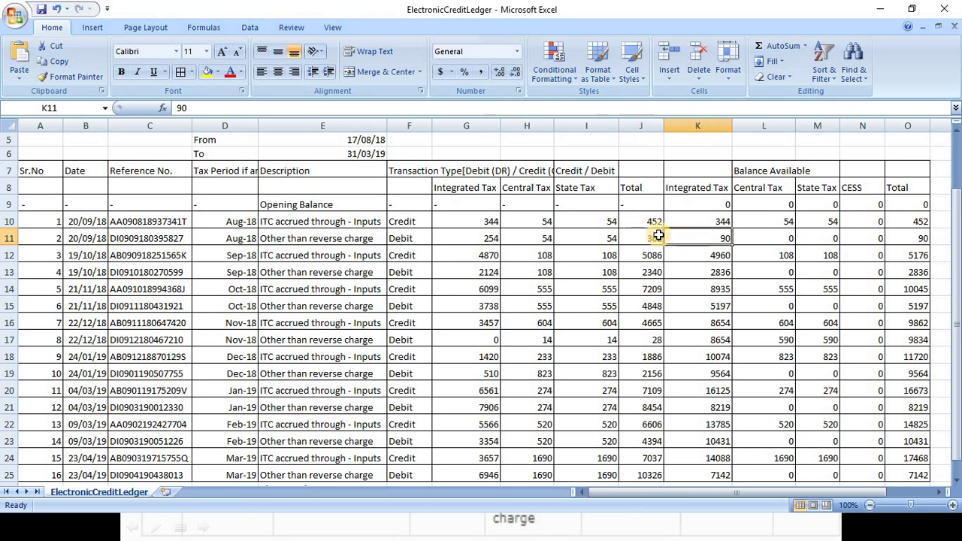
{"action": "left_click", "coordinate": [637, 238]}
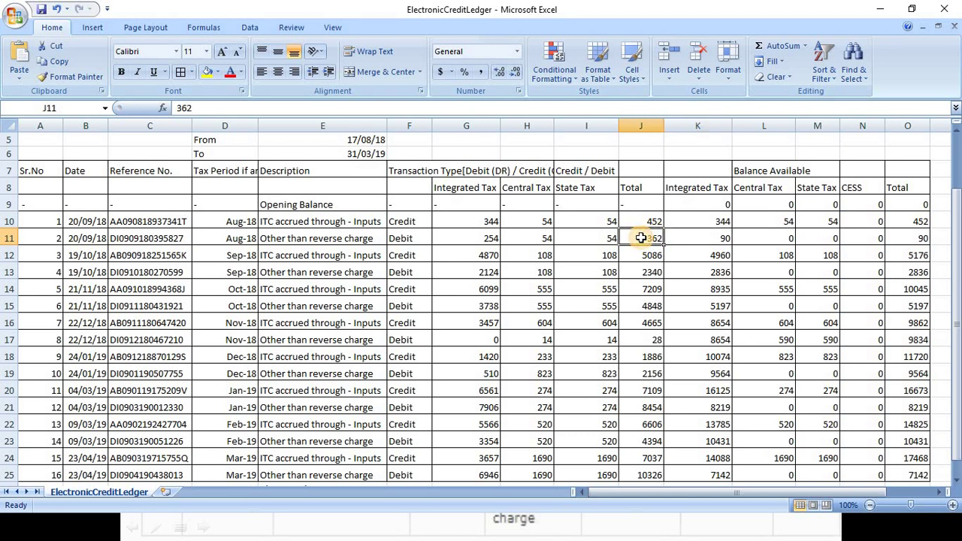
{"action": "left_click", "coordinate": [704, 237]}
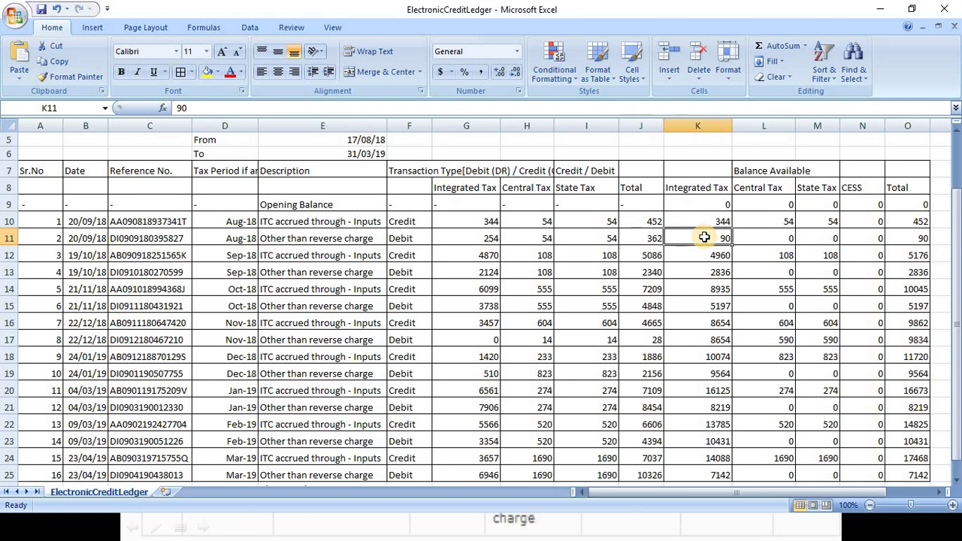
{"action": "left_click", "coordinate": [700, 189]}
{"action": "left_click", "coordinate": [699, 254]}
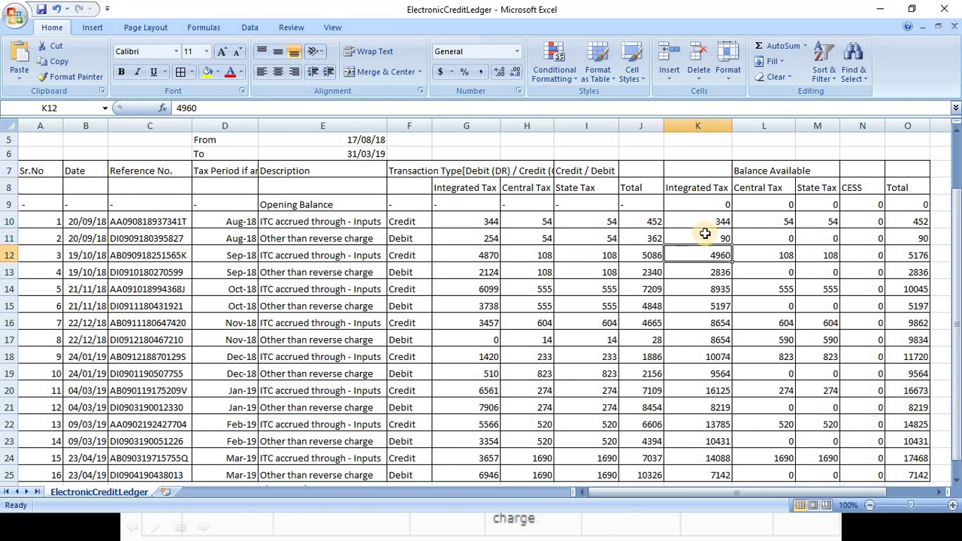
{"action": "left_click", "coordinate": [700, 238]}
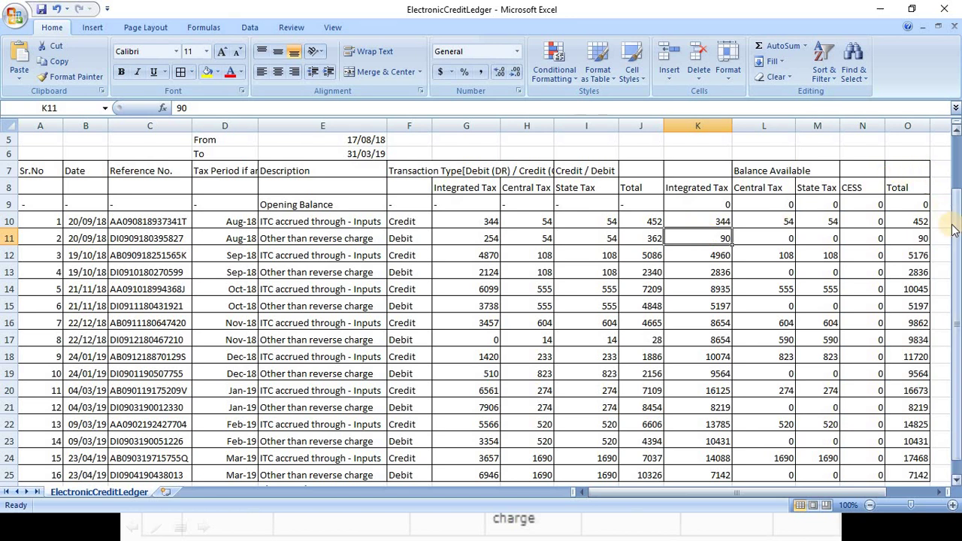
- Confirm the closing integrated tax balance of 7142 and recheck the 90 balance before returning to Tally
{"action": "scroll", "coordinate": [924, 351], "scroll_direction": "down", "scroll_amount": 1}
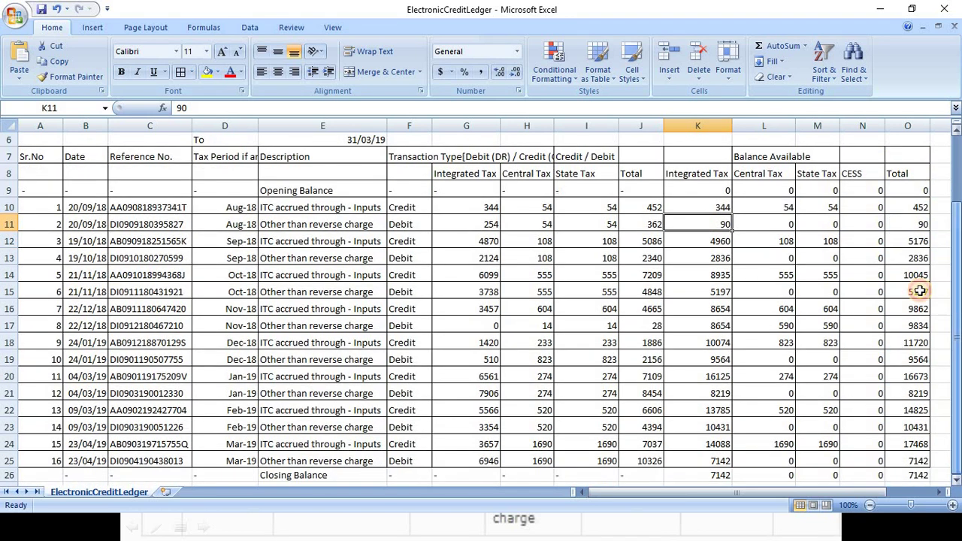
{"action": "left_click", "coordinate": [715, 473]}
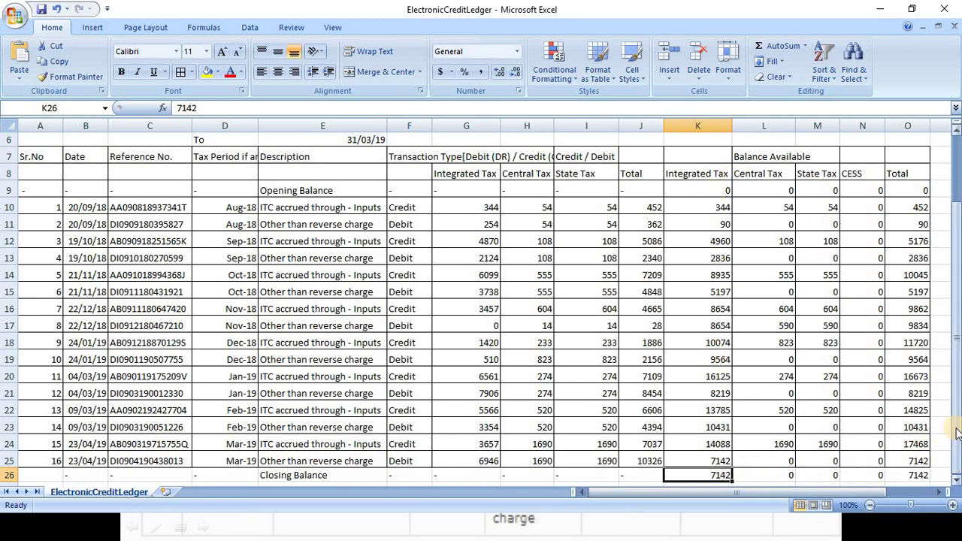
{"action": "left_click_drag", "start_coordinate": [956, 432], "coordinate": [956, 360]}
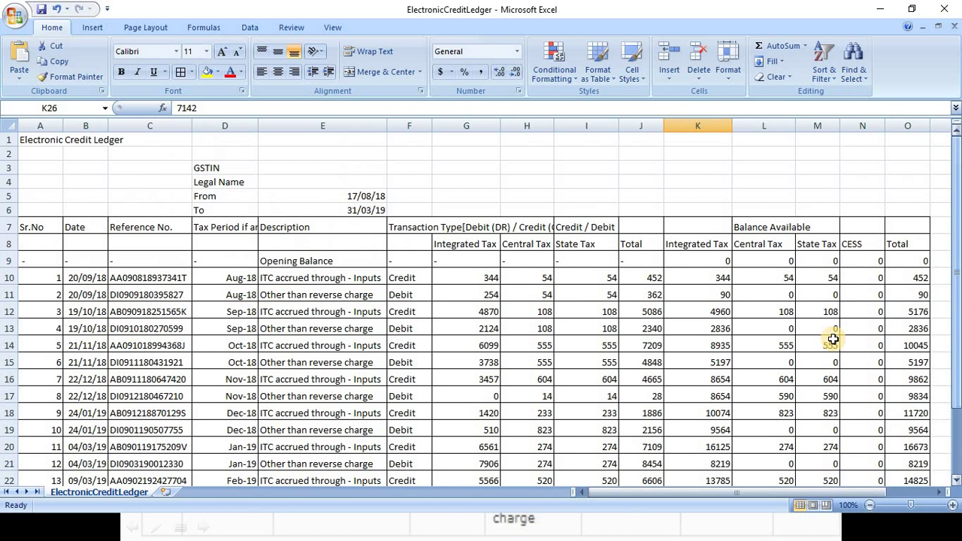
{"action": "left_click", "coordinate": [693, 283]}
{"action": "left_click", "coordinate": [696, 296]}
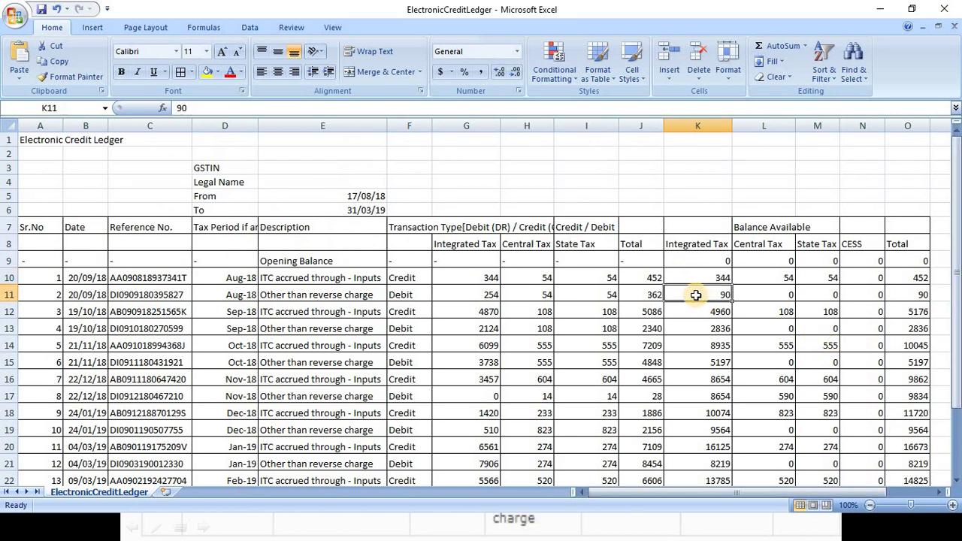
{"action": "key", "text": "alt+Tab"}
{"action": "key", "text": "alt+Tab"}
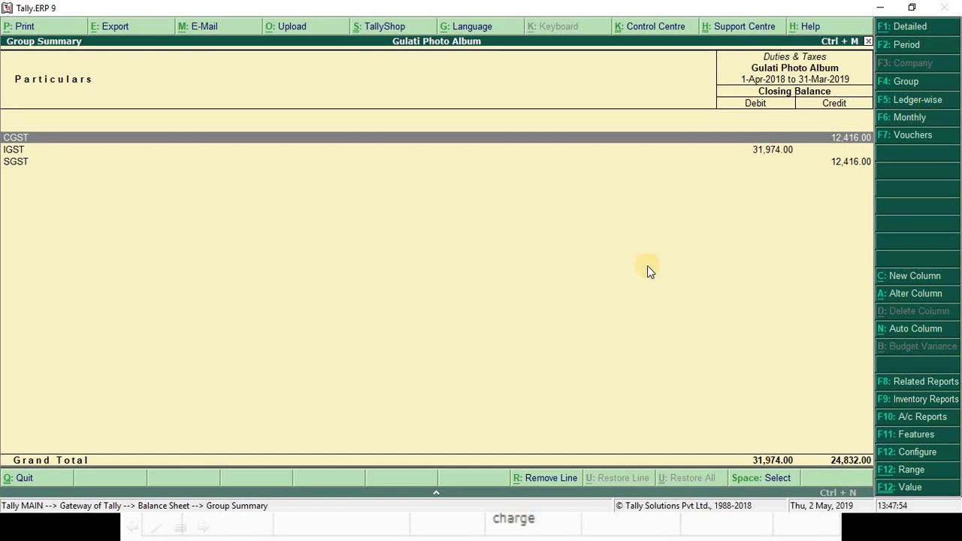
- Show Duties & Taxes monthly and open August 2018: IGST 344 Dr, CGST and SGST 127 Cr each
{"action": "key", "text": "F6"}
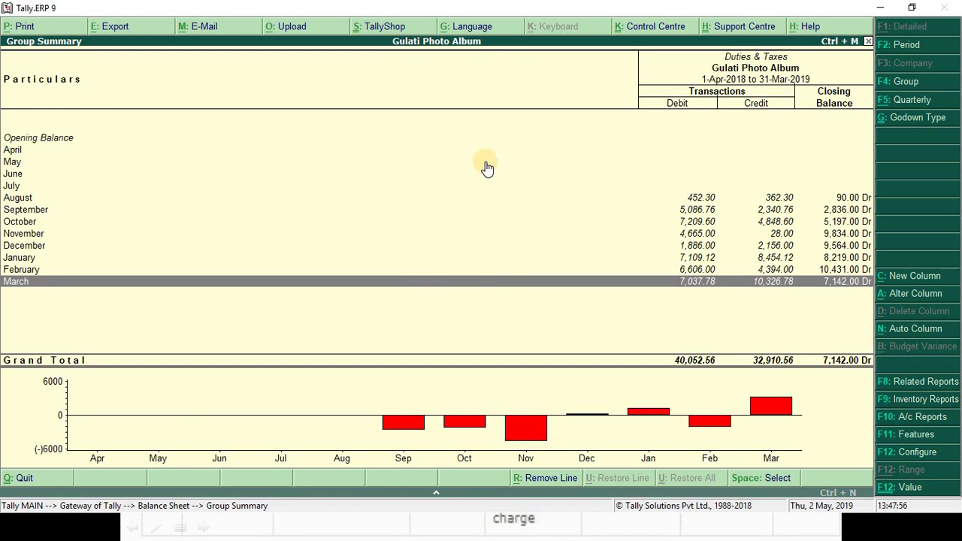
{"action": "key", "text": "Up"}
{"action": "key", "text": "Up"}
{"action": "key", "text": "Up"}
{"action": "key", "text": "Up"}
{"action": "key", "text": "Up"}
{"action": "key", "text": "Up"}
{"action": "key", "text": "Up"}
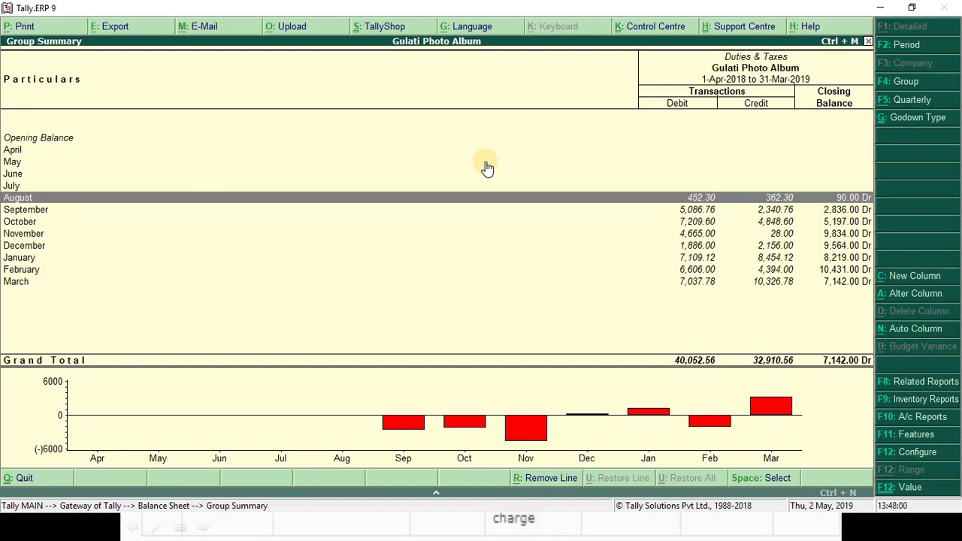
{"action": "key", "text": "Return"}
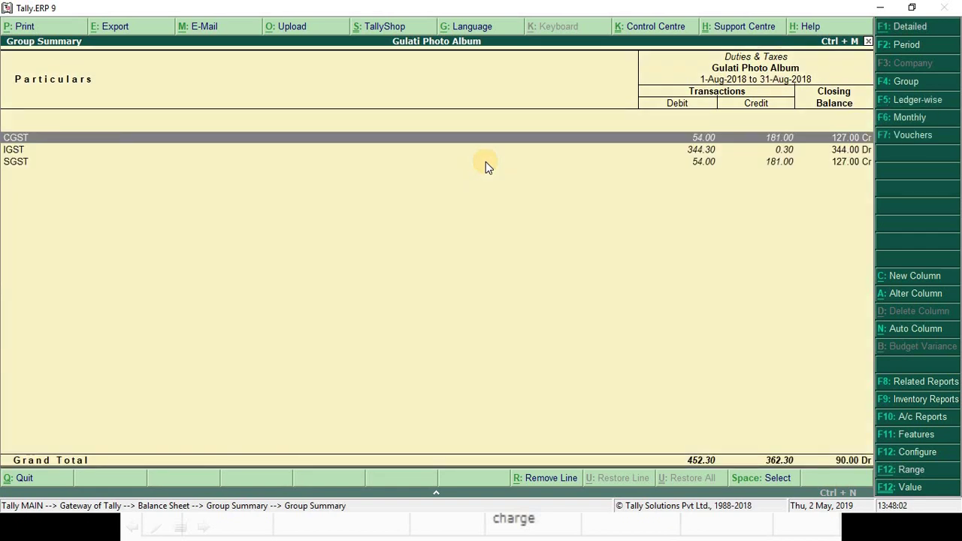
{"action": "key", "text": "Down"}
{"action": "key", "text": "Up"}
{"action": "key", "text": "Down"}
{"action": "key", "text": "Down"}
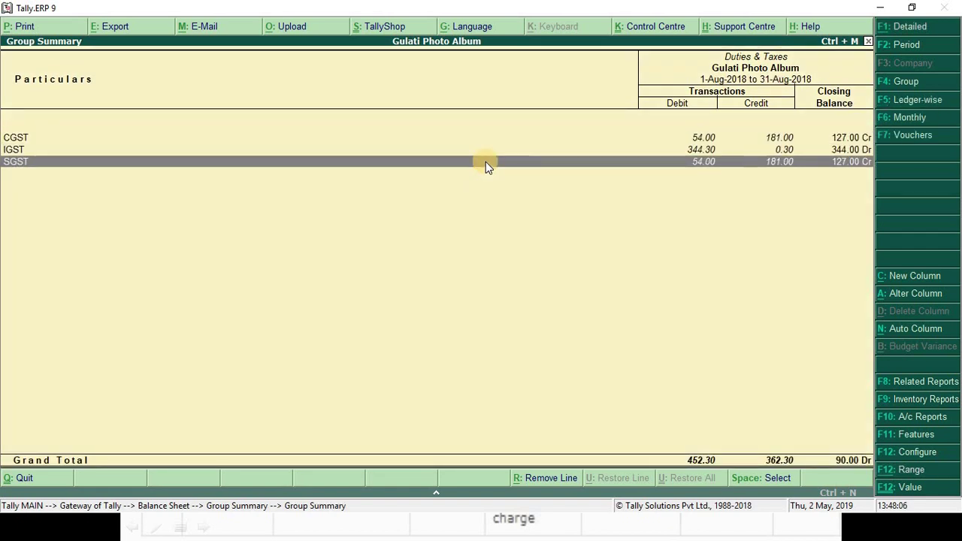
{"action": "key", "text": "Up"}
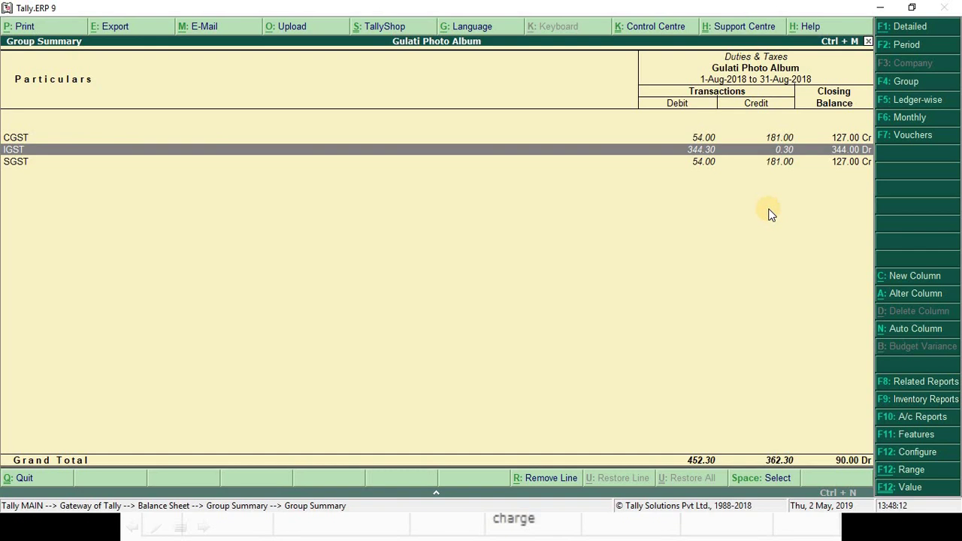
- Compare Tally's August figures with Excel's August debit total of 362 and IGST balance of 90
{"action": "key", "text": "alt+Tab"}
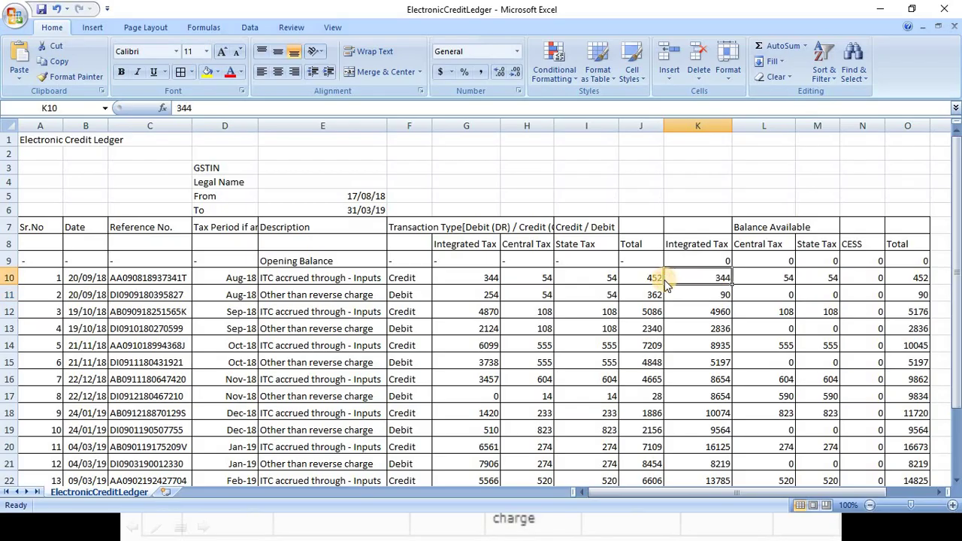
{"action": "key", "text": "alt+Tab"}
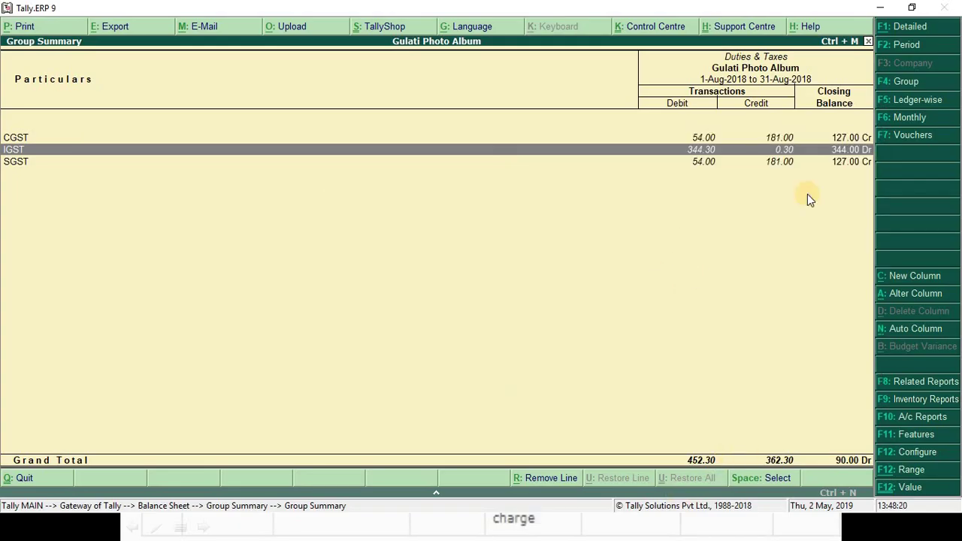
{"action": "key", "text": "alt+Tab"}
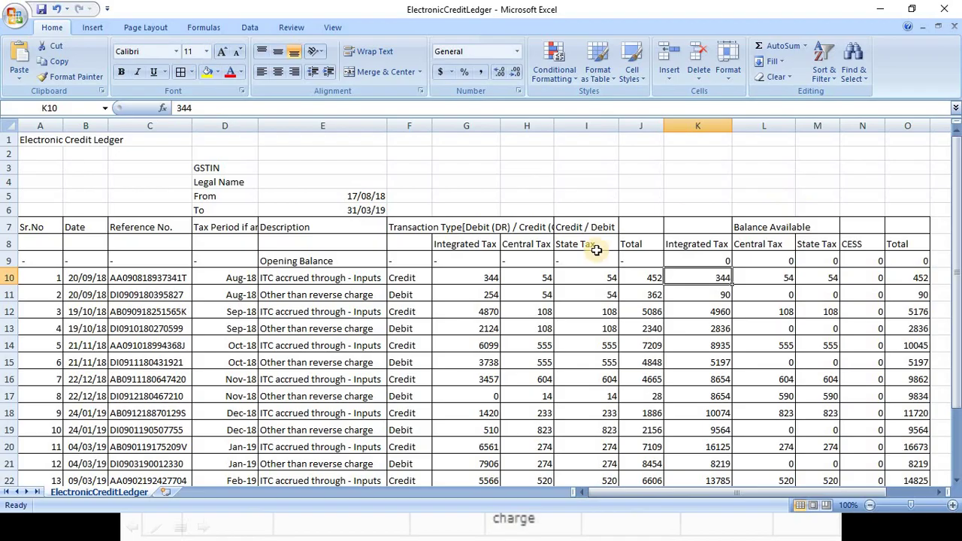
{"action": "left_click", "coordinate": [661, 296]}
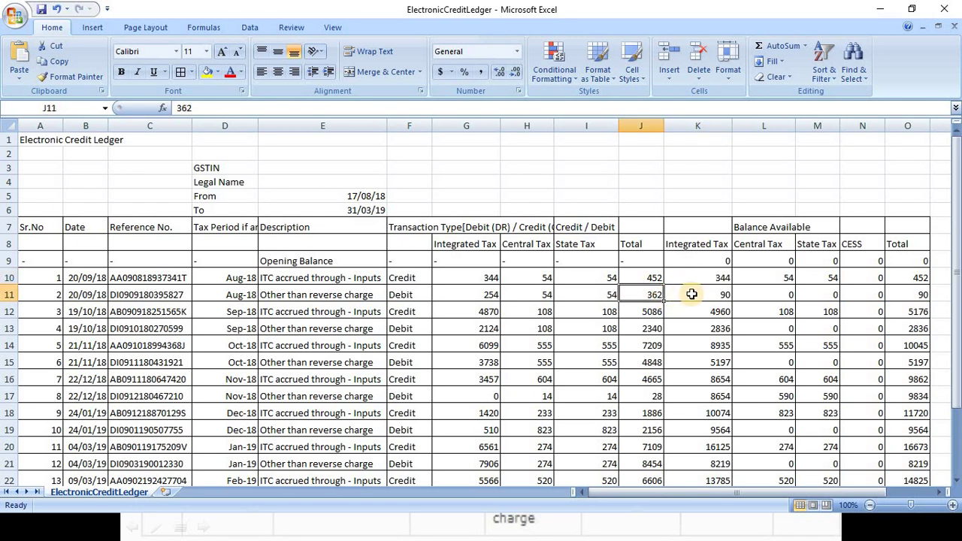
{"action": "left_click", "coordinate": [692, 294]}
{"action": "key", "text": "alt+Tab"}
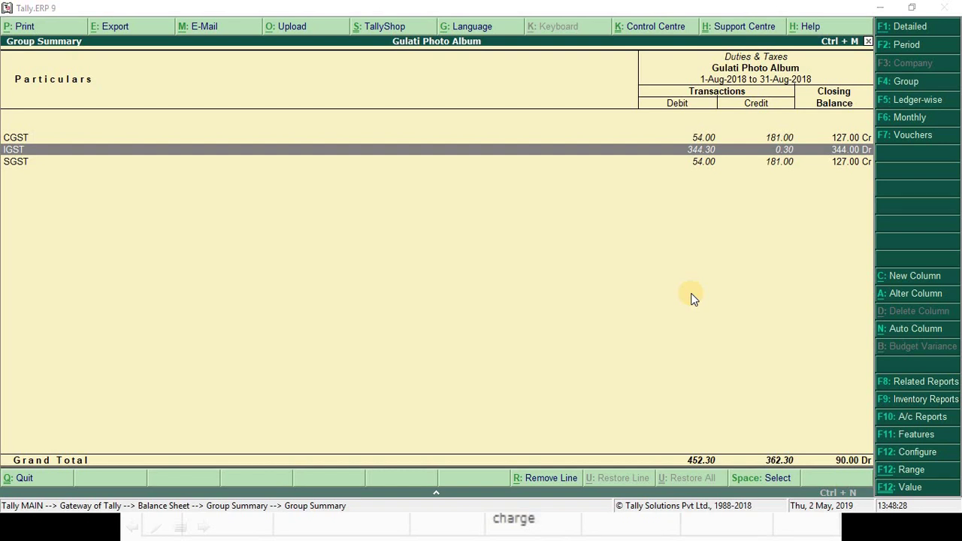
{"action": "key", "text": "alt+Tab"}
{"action": "key", "text": "alt+Tab"}
{"action": "key", "text": "alt+Tab"}
{"action": "key", "text": "alt+Tab"}
{"action": "key", "text": "alt+Tab"}
{"action": "key", "text": "alt+Tab"}
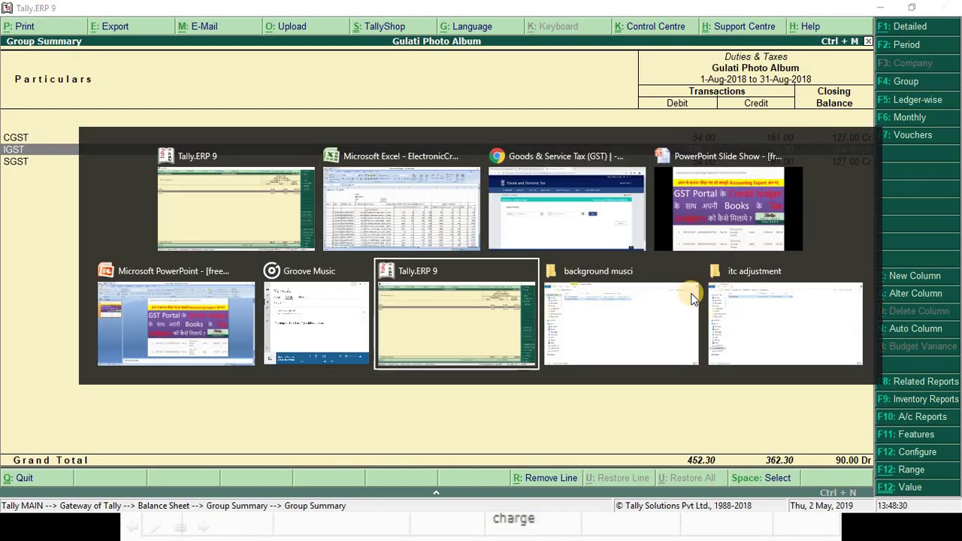
- Start a new journal voucher from Gateway, changing its date from 31-Mar-2019 to 31-Aug-2018
{"action": "key", "text": "Escape"}
{"action": "key", "text": "Escape"}
{"action": "key", "text": "Escape"}
{"action": "key", "text": "Escape"}
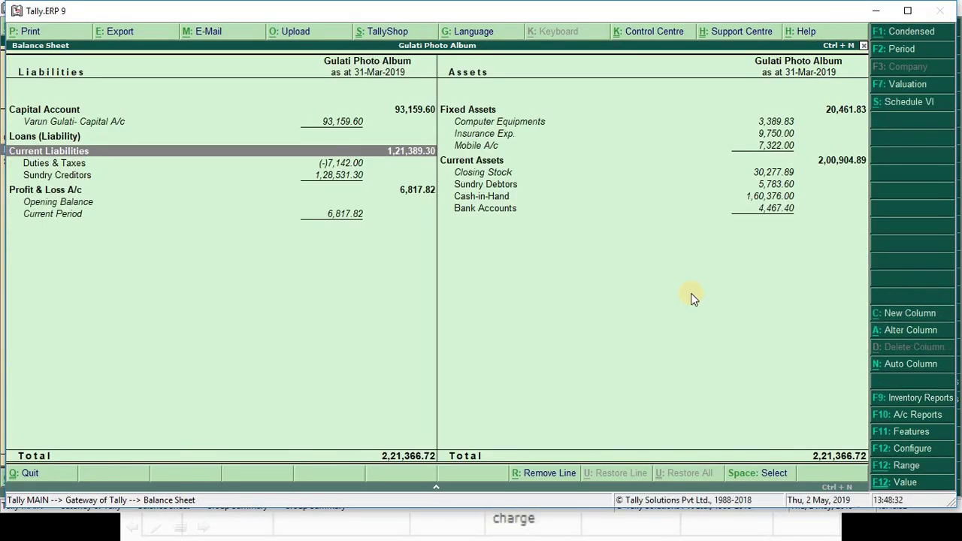
{"action": "key", "text": "n"}
{"action": "key", "text": "v"}
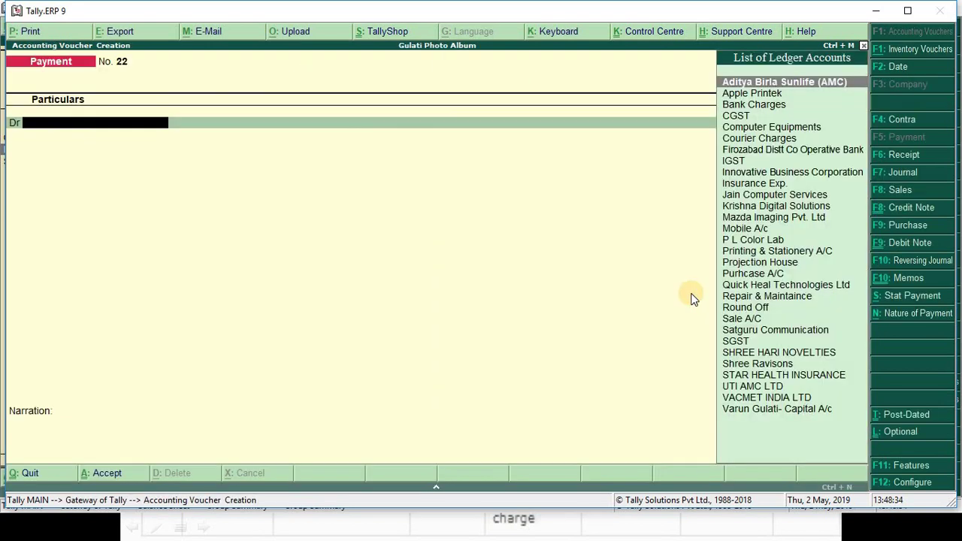
{"action": "key", "text": "F2"}
{"action": "type", "text": "31-3-2019"}
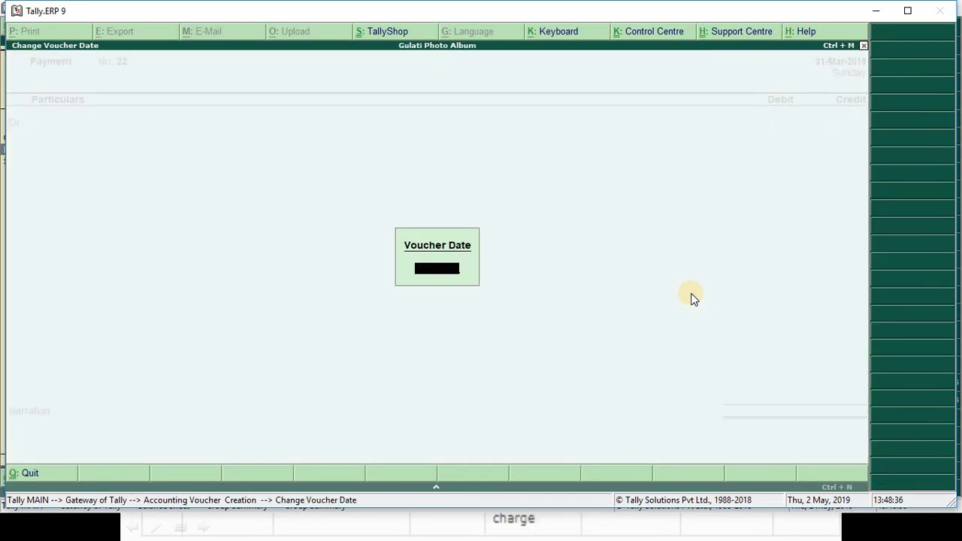
{"action": "key", "text": "Return"}
{"action": "key", "text": "F7"}
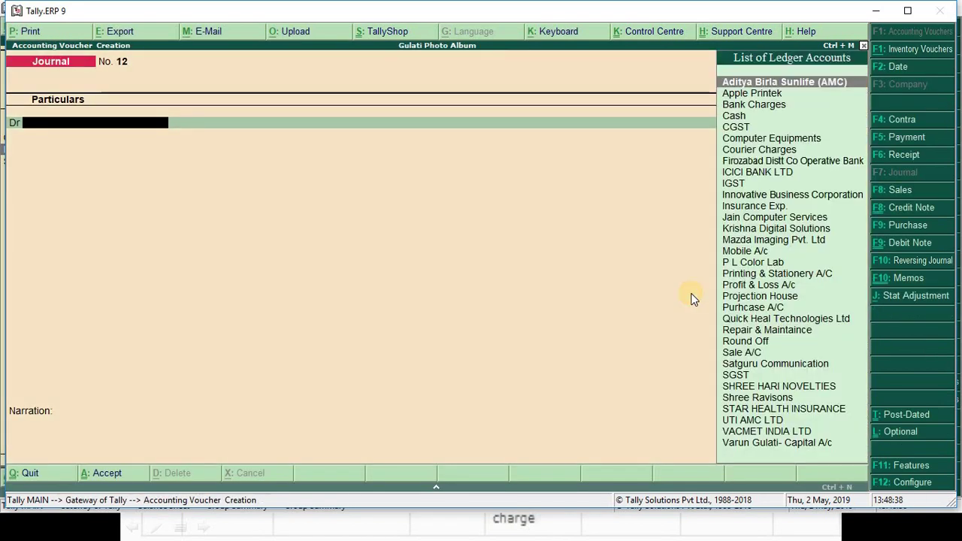
{"action": "key", "text": "F2"}
{"action": "type", "text": "31."}
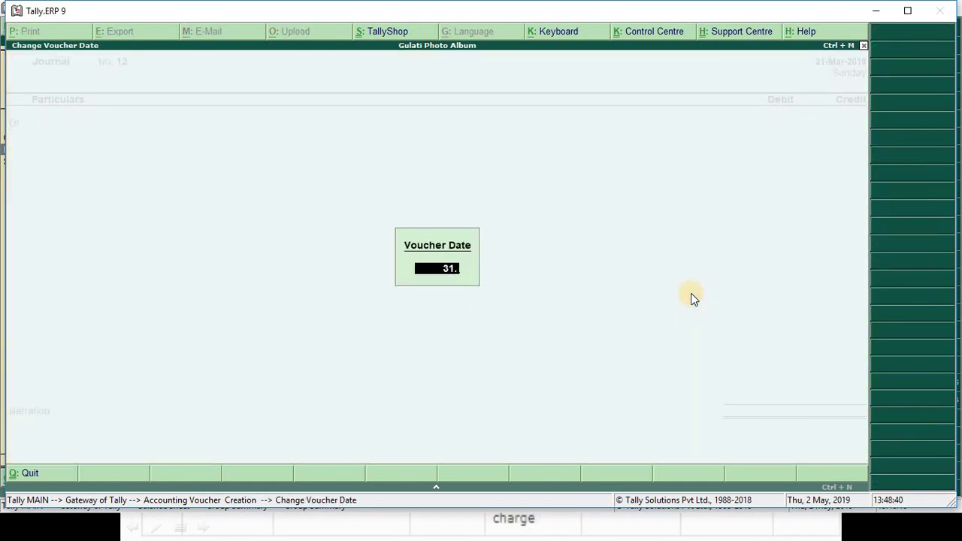
{"action": "type", "text": "8.2018"}
{"action": "key", "text": "Return"}
{"action": "key", "text": "alt+Tab"}
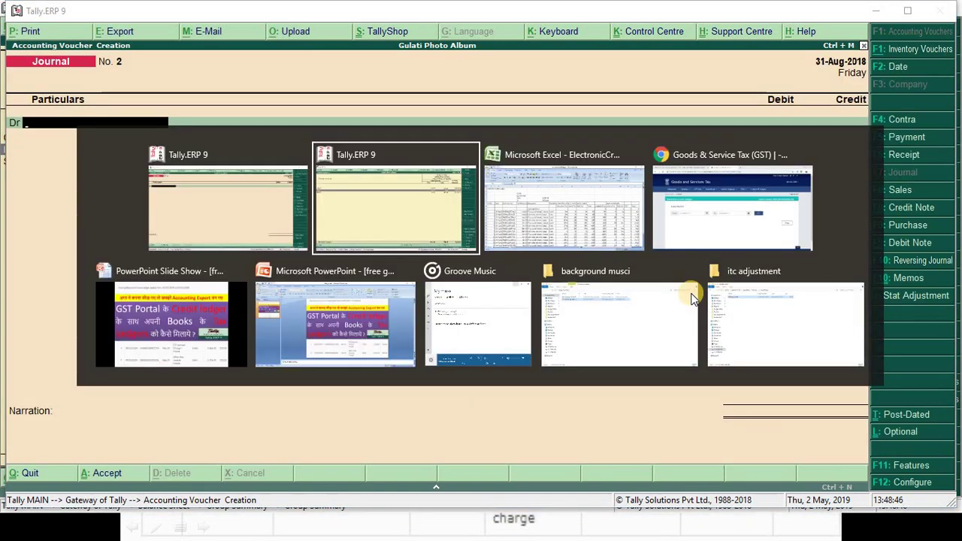
- Read August's Excel debits of IGST 254, CGST 54, SGST 54 (total 362) and the 90 IGST balance
{"action": "key", "text": "alt+Tab"}
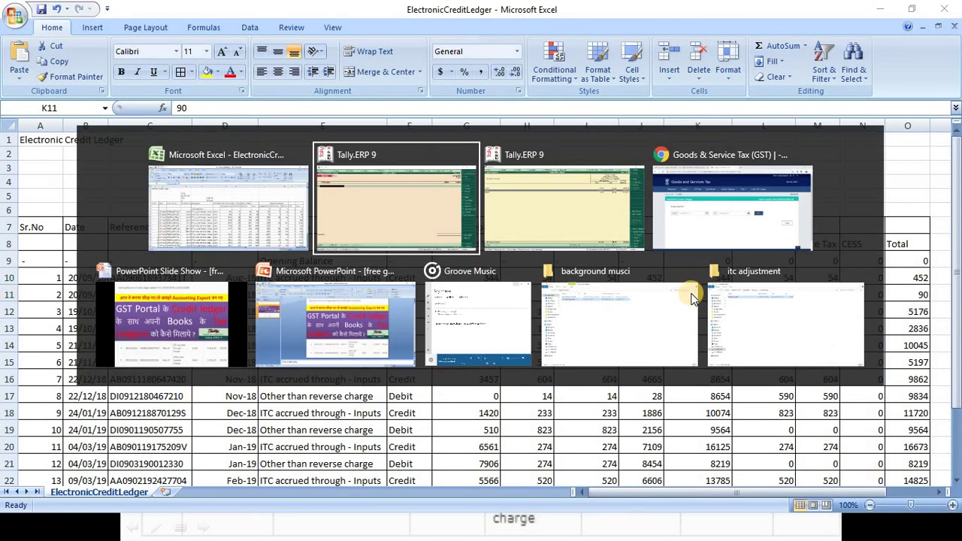
{"action": "key", "text": "Tab"}
{"action": "key", "text": "Tab"}
{"action": "key", "text": "Tab"}
{"action": "key", "text": "Tab"}
{"action": "key", "text": "Tab"}
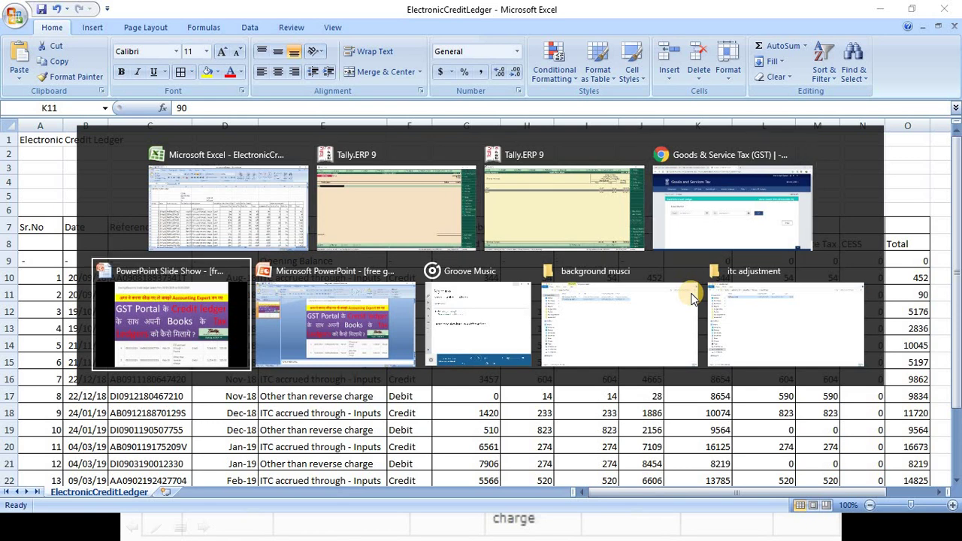
{"action": "key", "text": "Tab"}
{"action": "key", "text": "Tab"}
{"action": "key", "text": "Tab"}
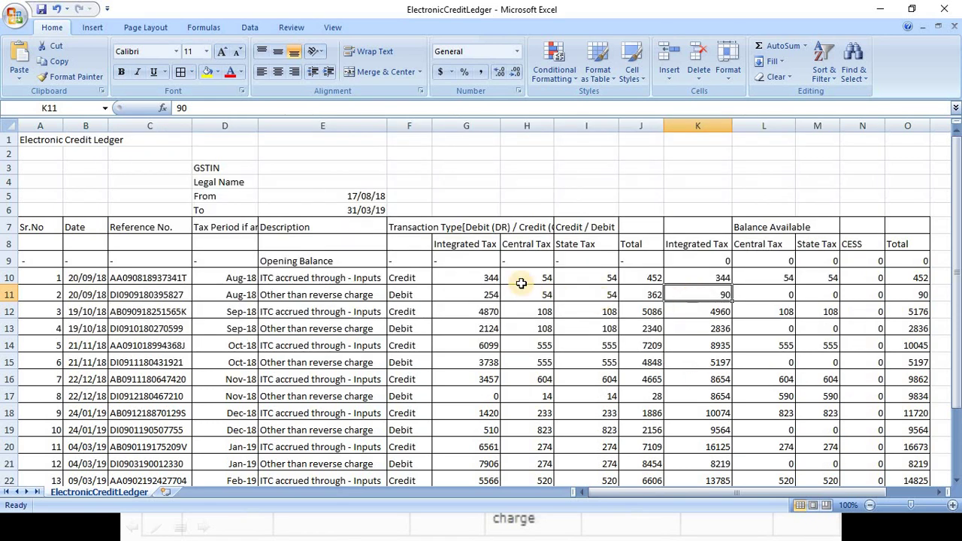
{"action": "left_click", "coordinate": [531, 297]}
{"action": "left_click", "coordinate": [575, 295]}
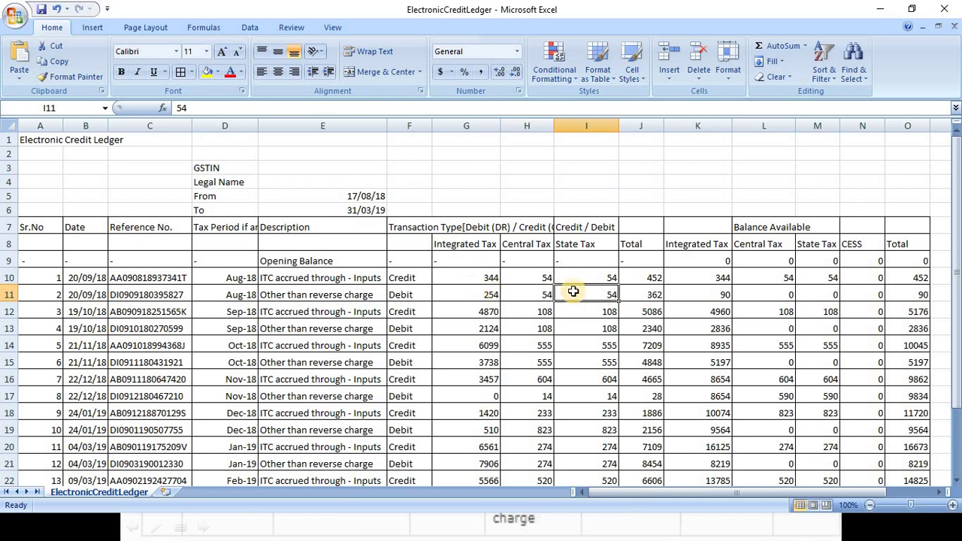
{"action": "left_click", "coordinate": [487, 294]}
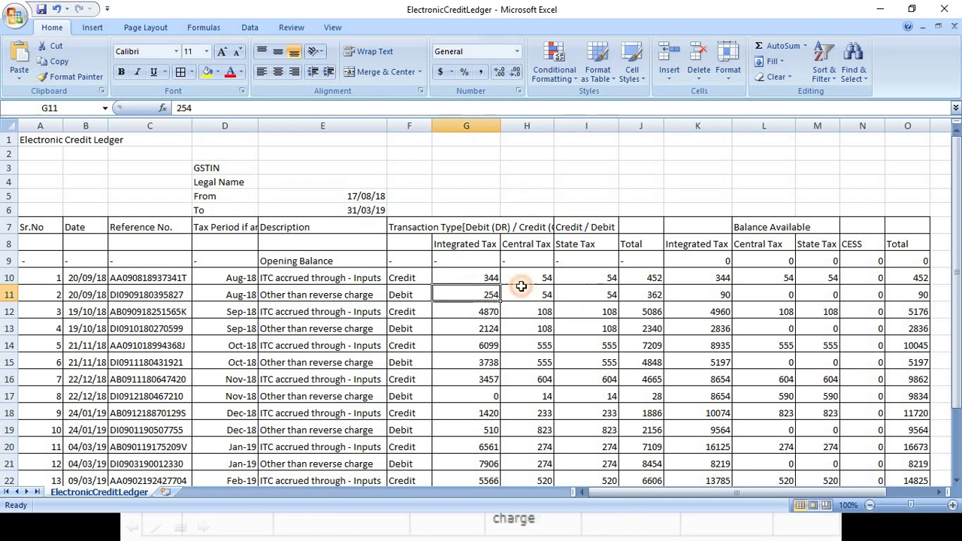
{"action": "left_click", "coordinate": [648, 296]}
{"action": "left_click", "coordinate": [720, 295]}
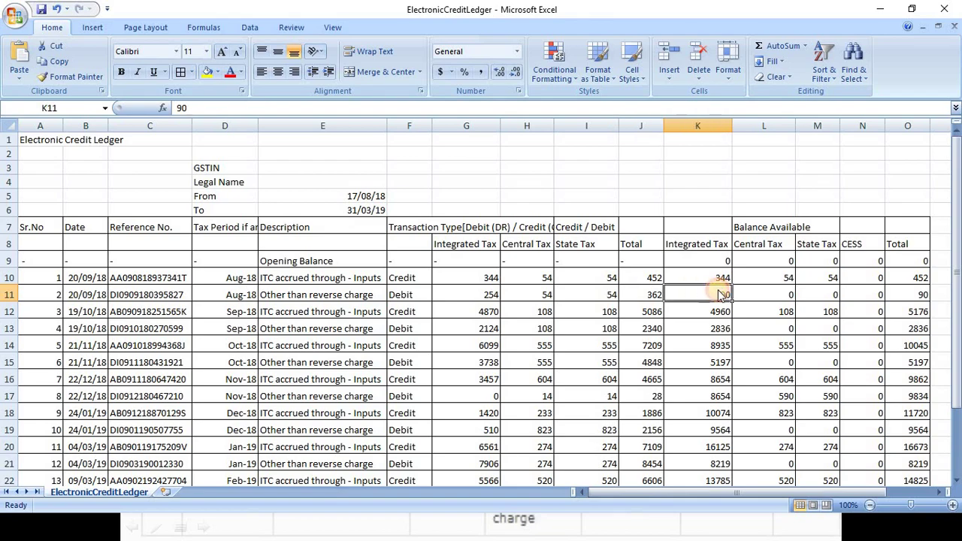
{"action": "key", "text": "alt+Tab"}
{"action": "key", "text": "alt+Tab"}
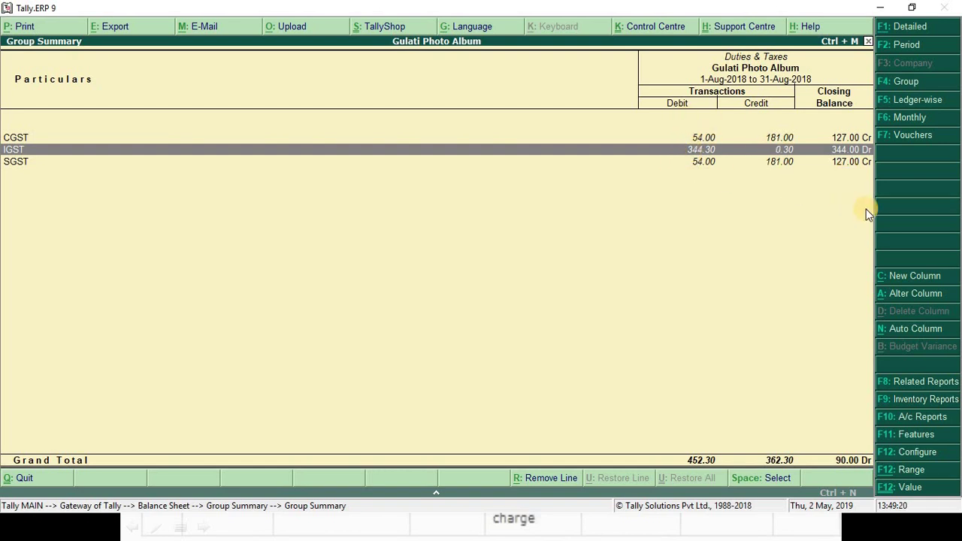
- Debit CGST 127 and SGST 127 in the journal, with IGST as the credit ledger
{"action": "key", "text": "alt+Tab"}
{"action": "key", "text": "alt+Tab"}
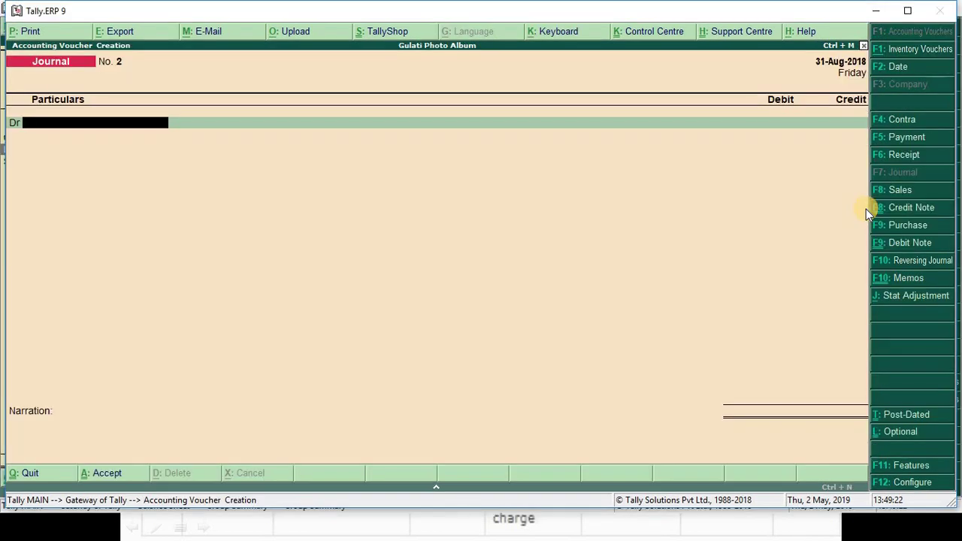
{"action": "type", "text": "cgst"}
{"action": "key", "text": "Return"}
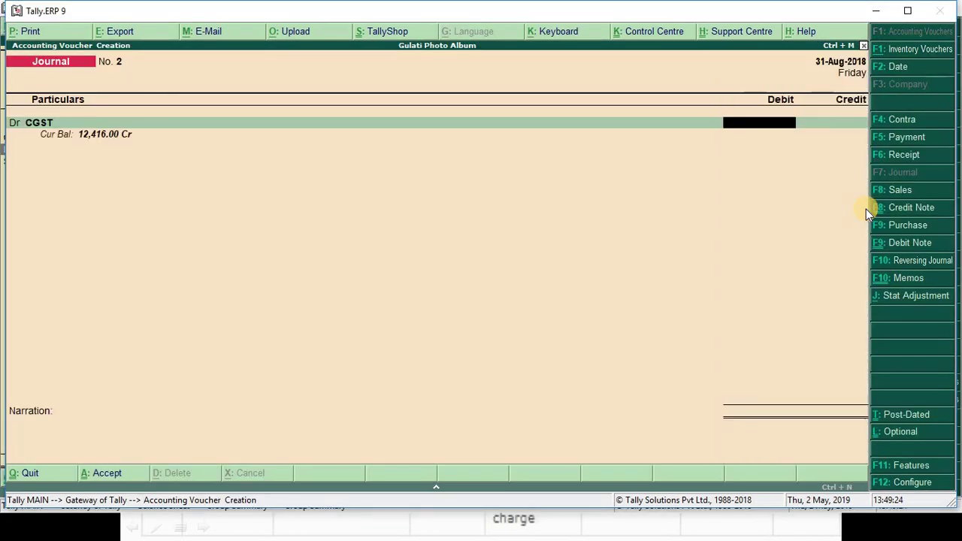
{"action": "type", "text": "127"}
{"action": "key", "text": "Return"}
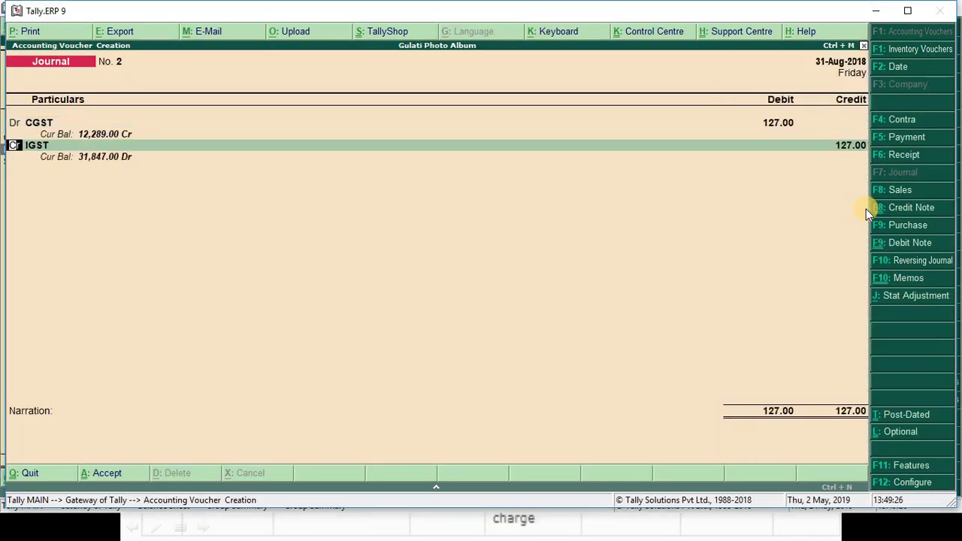
{"action": "key", "text": "d"}
{"action": "key", "text": "Return"}
{"action": "type", "text": "SGS"}
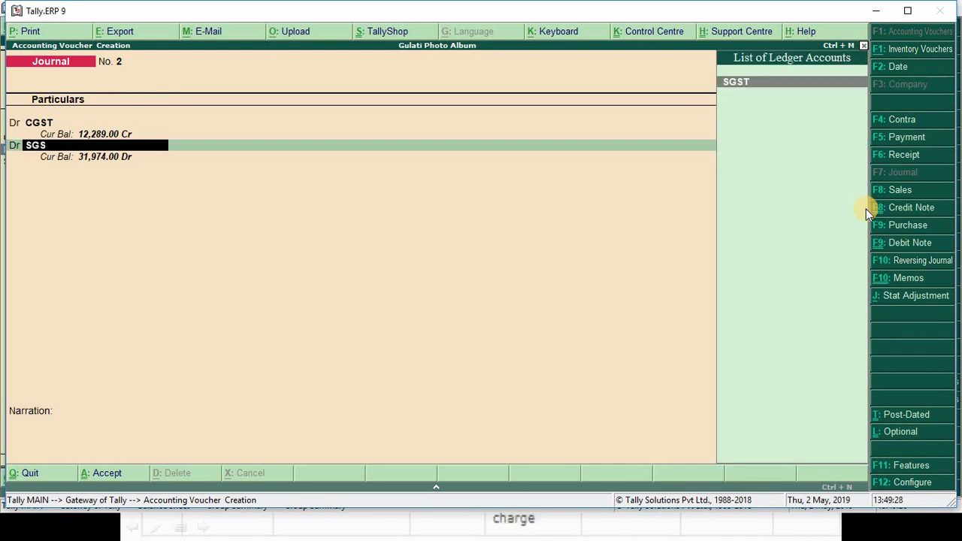
{"action": "key", "text": "Return"}
{"action": "type", "text": "127"}
{"action": "key", "text": "Return"}
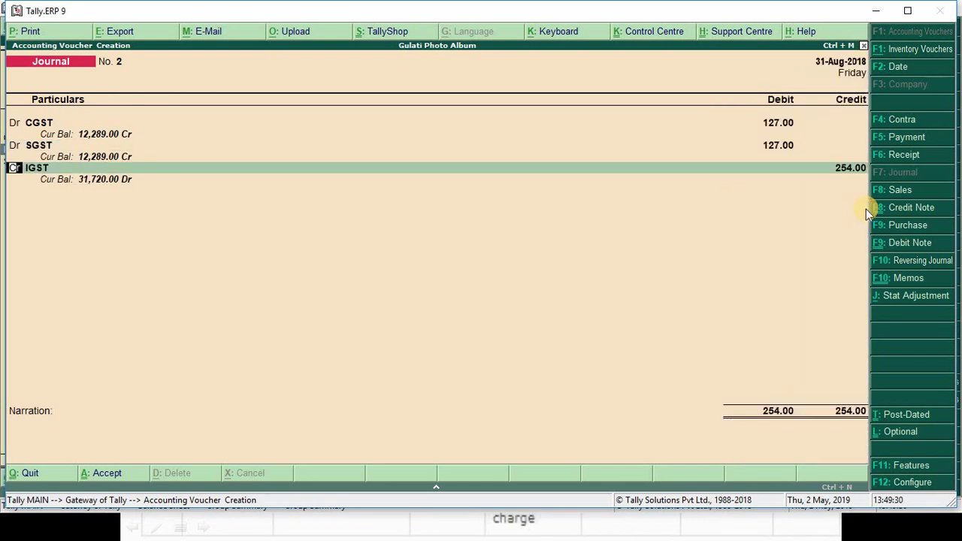
{"action": "key", "text": "Return"}
{"action": "key", "text": "Return"}
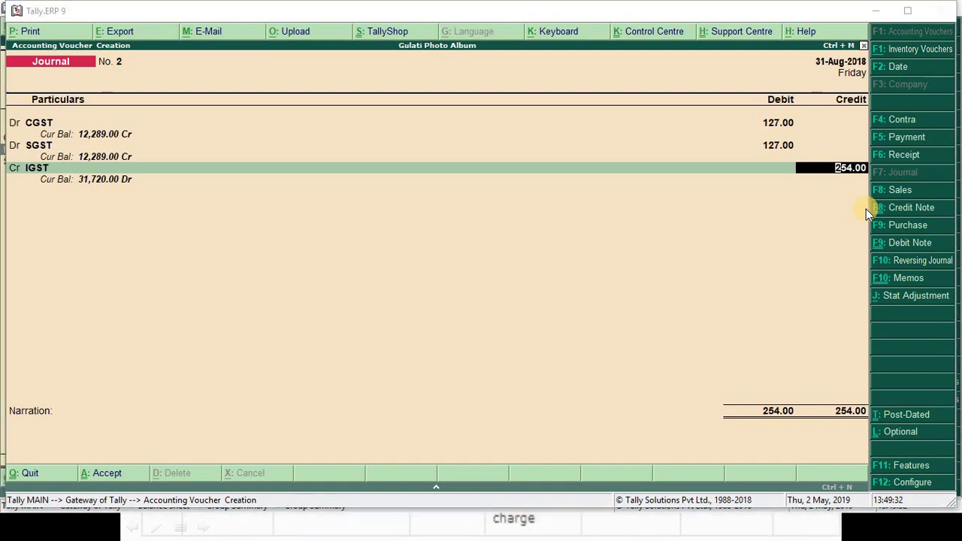
- Cross-check Excel's August IGST debit of 254 and IGST balance of 90 in K11
{"action": "key", "text": "alt+Tab"}
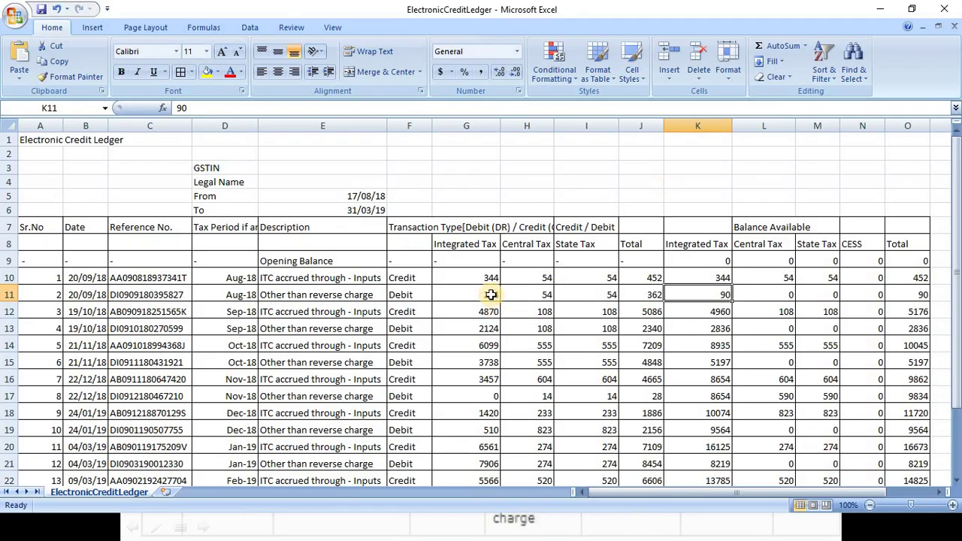
{"action": "left_click", "coordinate": [491, 295]}
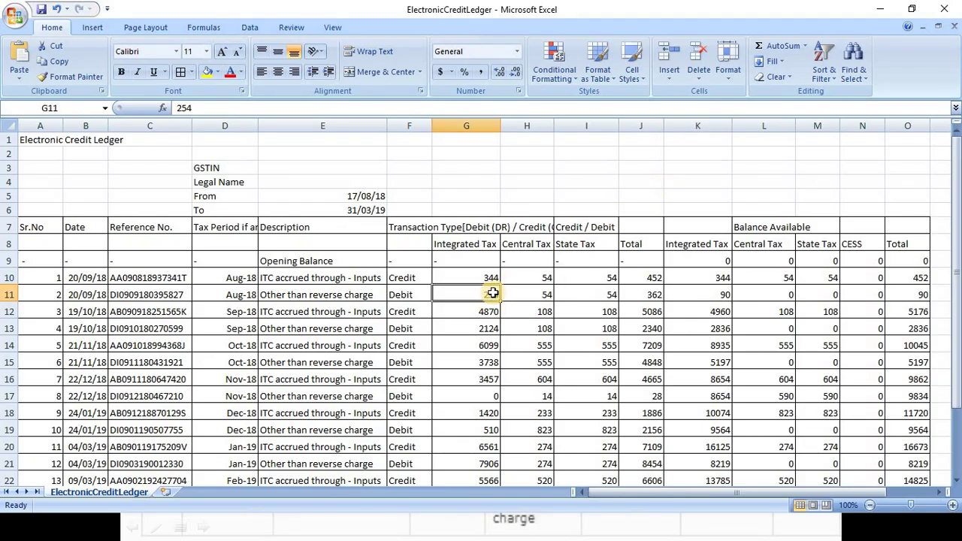
{"action": "left_click", "coordinate": [714, 292]}
{"action": "left_click", "coordinate": [762, 294]}
{"action": "key", "text": "alt+Tab"}
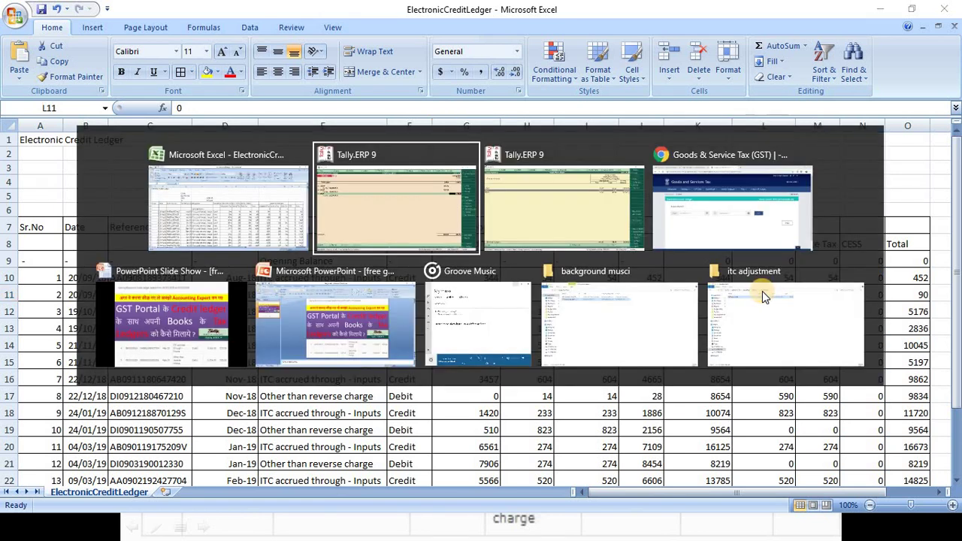
- Credit IGST 254, add the narration 'BEING AMOUNT OF EXCESS CGST & SGST SETOFF WITH I', and save the journal
{"action": "key", "text": "Return"}
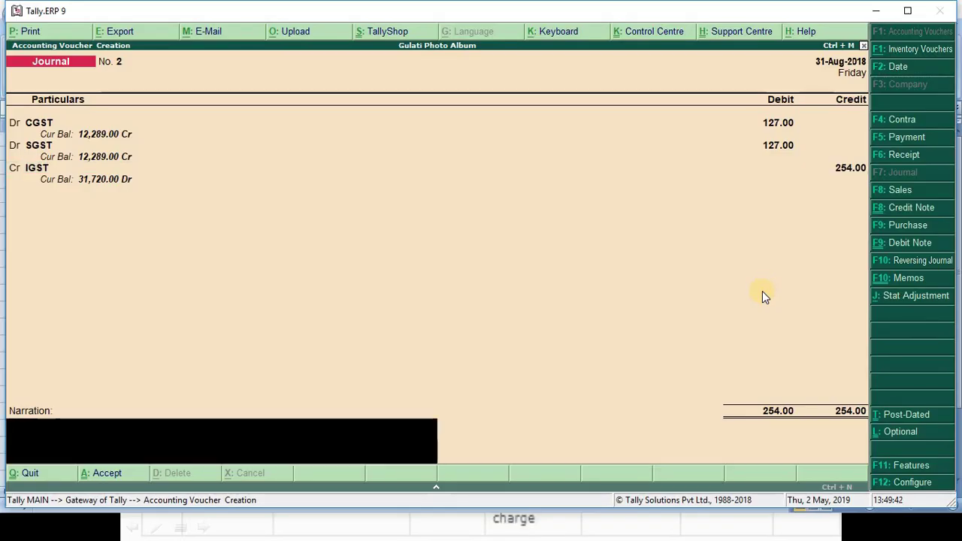
{"action": "type", "text": "BEING AMOUNT OF"}
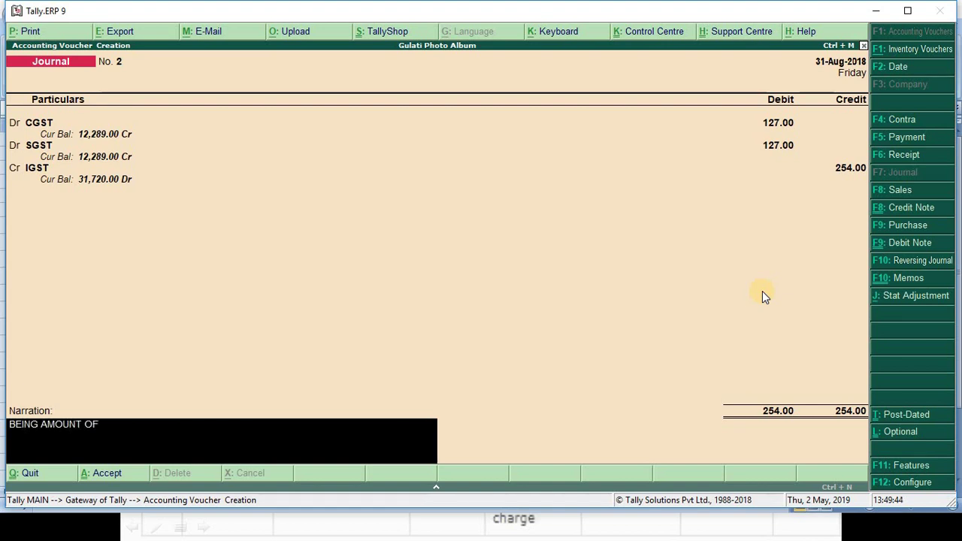
{"action": "type", "text": " EXCESS CGST & SGST"}
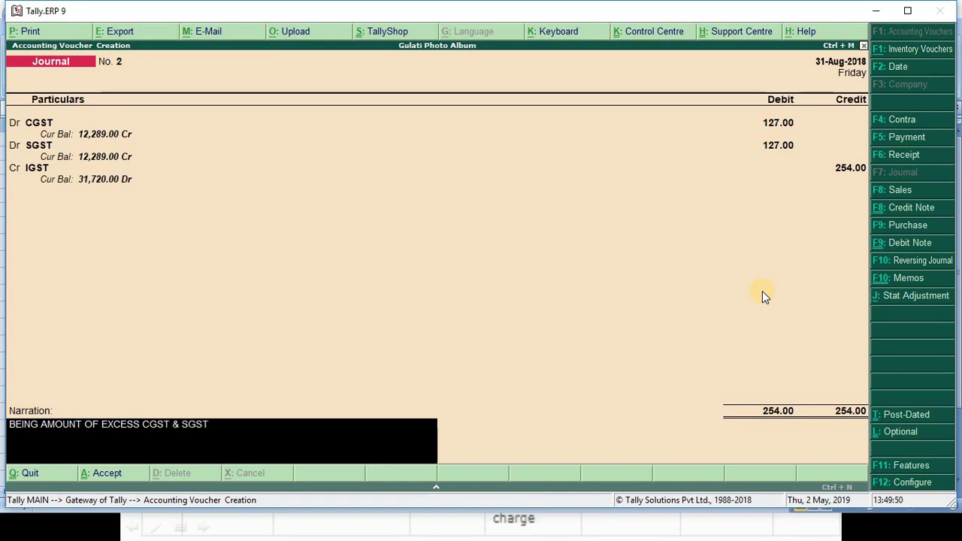
{"action": "type", "text": " SETOFF WITH IGST"}
{"action": "key", "text": "Return"}
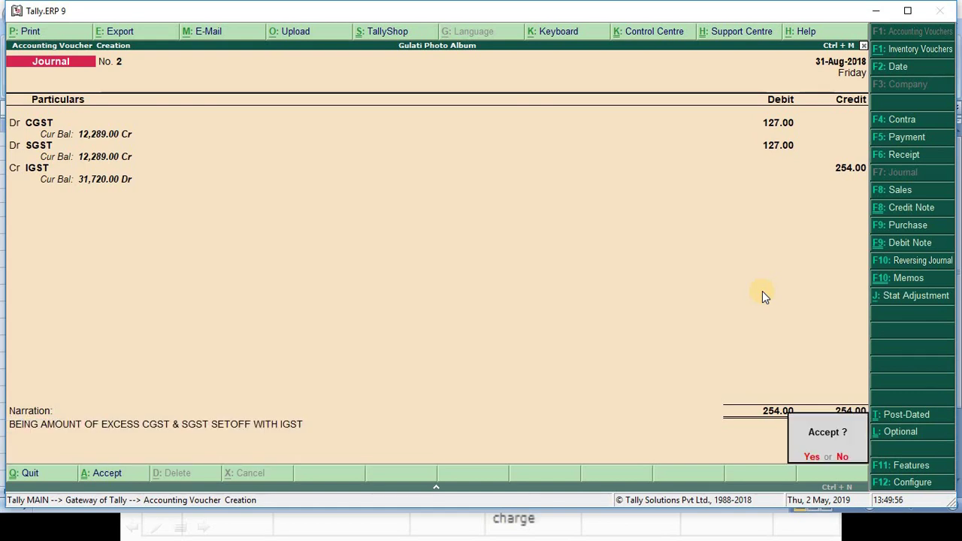
{"action": "key", "text": "Return"}
{"action": "key", "text": "Escape"}
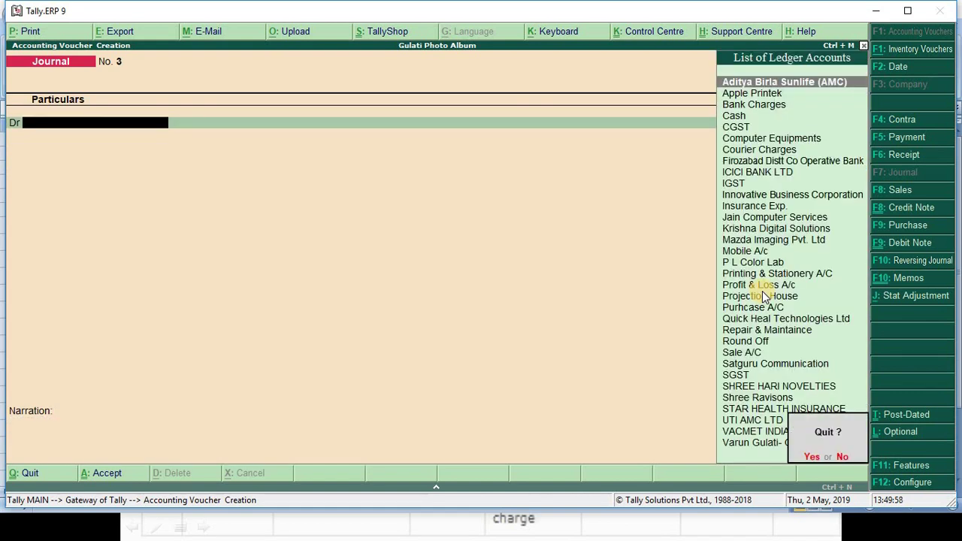
{"action": "key", "text": "Return"}
{"action": "key", "text": "alt+Tab"}
{"action": "key", "text": "Tab"}
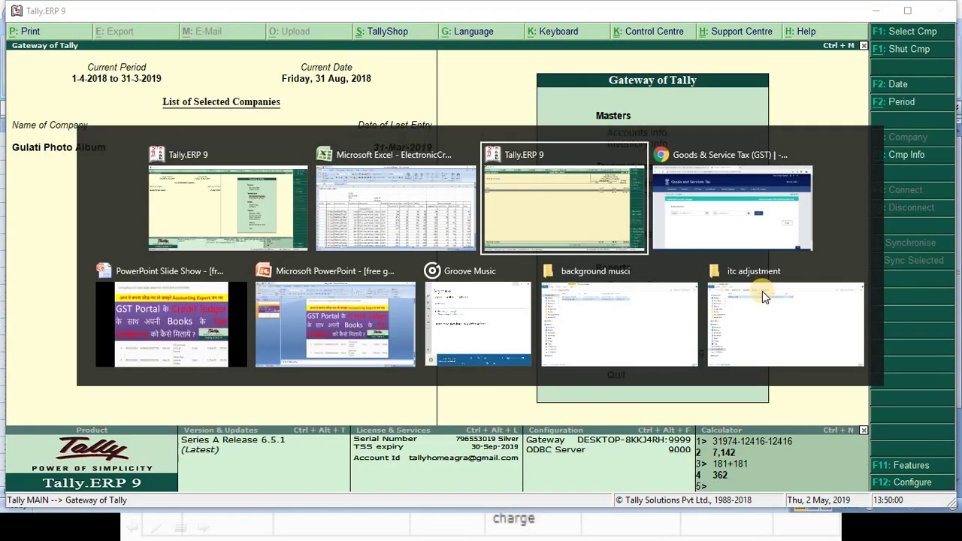
- Reopen August's Duties & Taxes breakdown, now IGST 90.00 Dr only, and match it to Excel's K11 balance of 90
{"action": "key", "text": "Escape"}
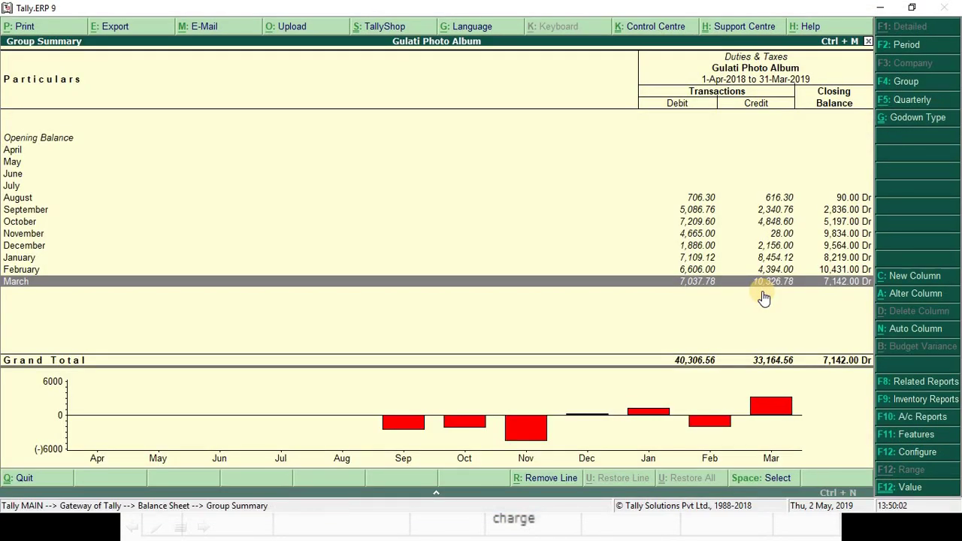
{"action": "key", "text": "Up"}
{"action": "key", "text": "Up"}
{"action": "key", "text": "Up"}
{"action": "key", "text": "Up"}
{"action": "key", "text": "Up"}
{"action": "key", "text": "Up"}
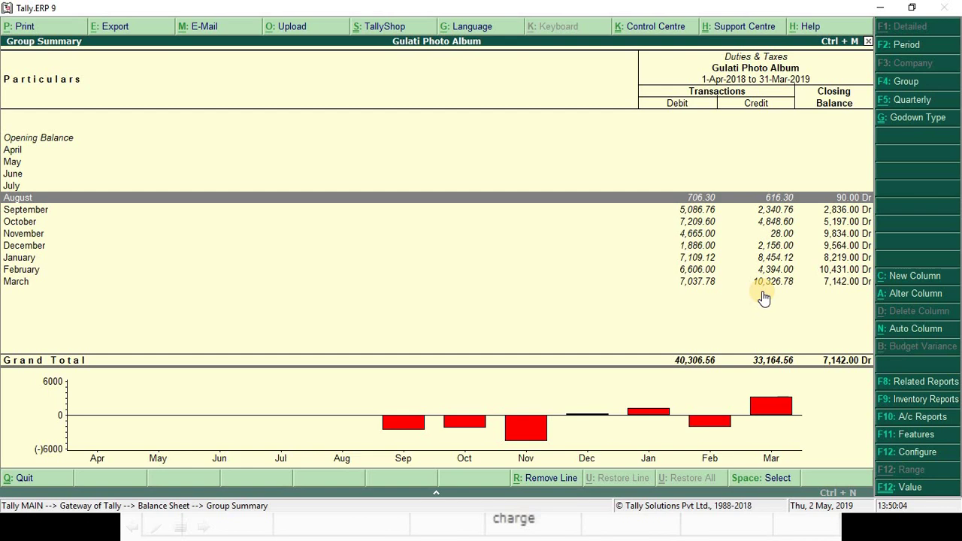
{"action": "key", "text": "Return"}
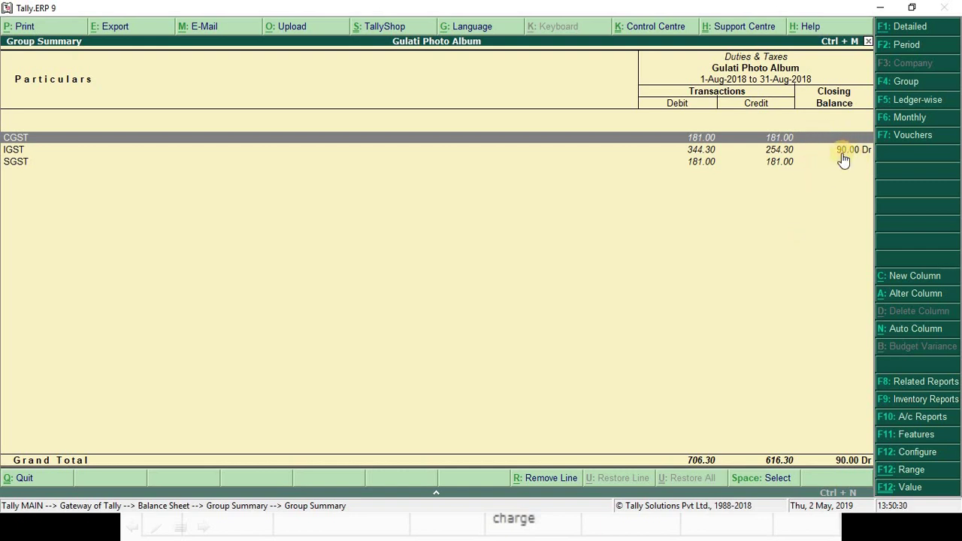
{"action": "key", "text": "alt+Tab"}
{"action": "key", "text": "Tab"}
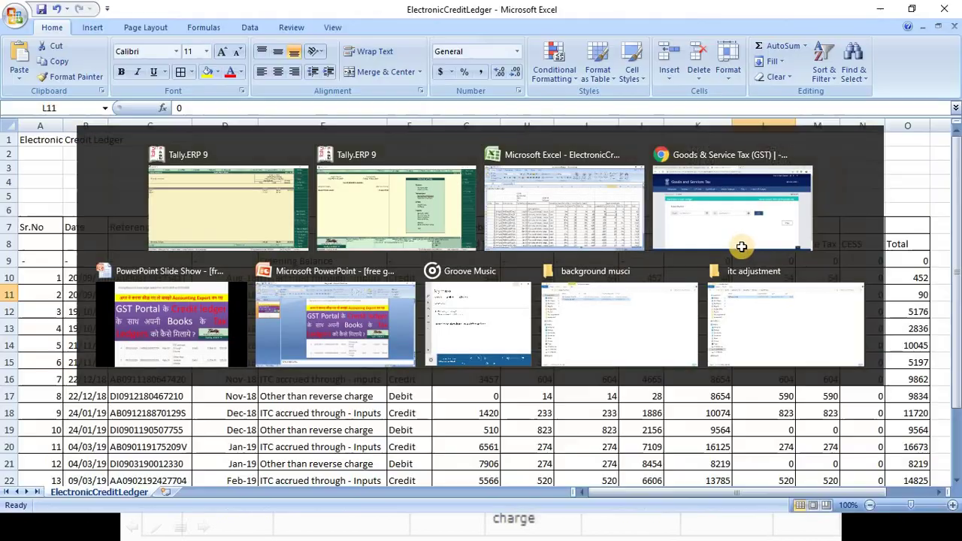
{"action": "left_click", "coordinate": [720, 295]}
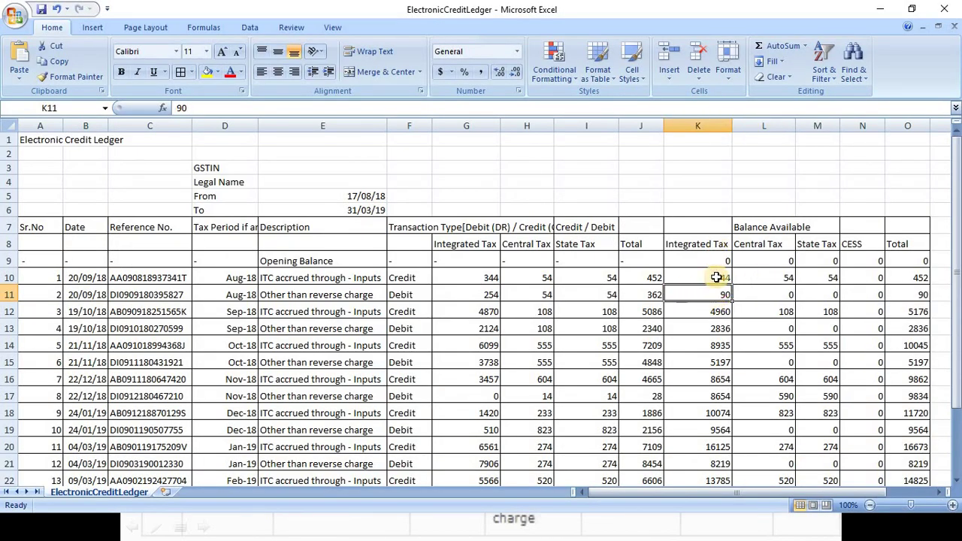
{"action": "left_click", "coordinate": [753, 324]}
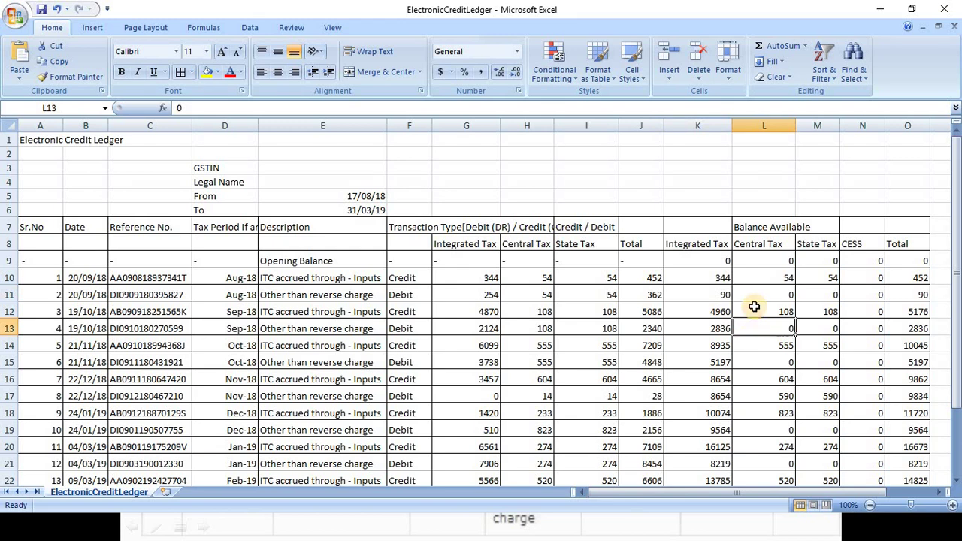
{"action": "left_click", "coordinate": [755, 310]}
{"action": "key", "text": "alt+Tab"}
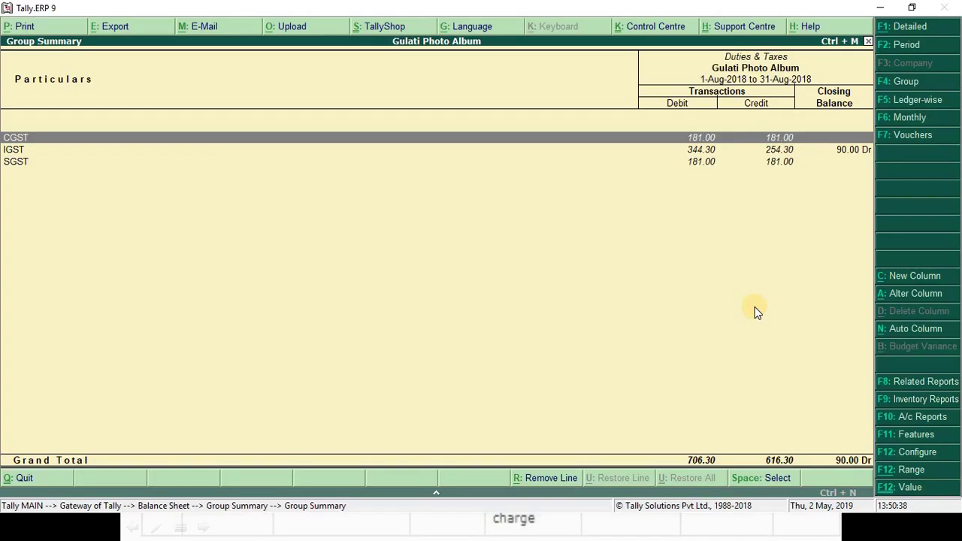
- Drill into September 2018's Duties & Taxes: IGST 4,960.00 Dr, CGST and SGST 1,062.00 Cr each
{"action": "key", "text": "Escape"}
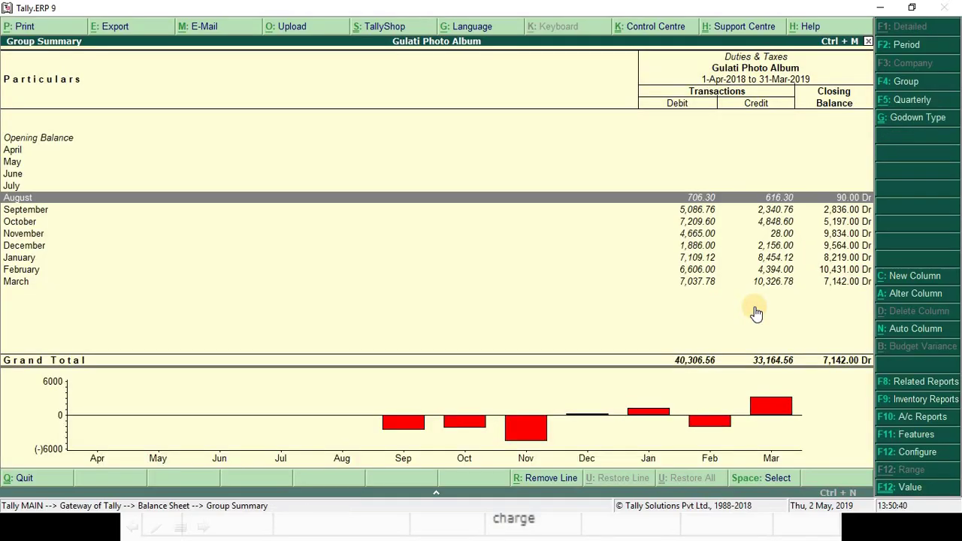
{"action": "key", "text": "Down"}
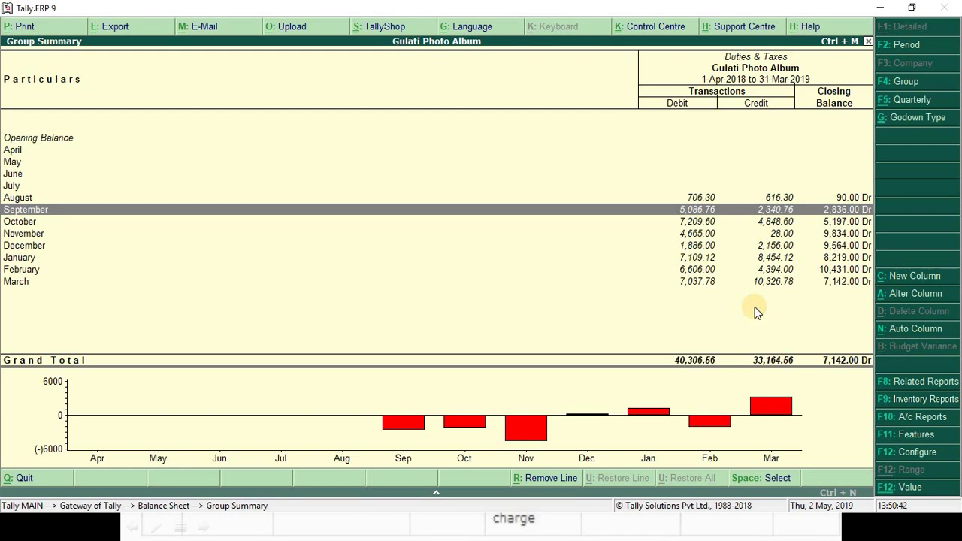
{"action": "key", "text": "Return"}
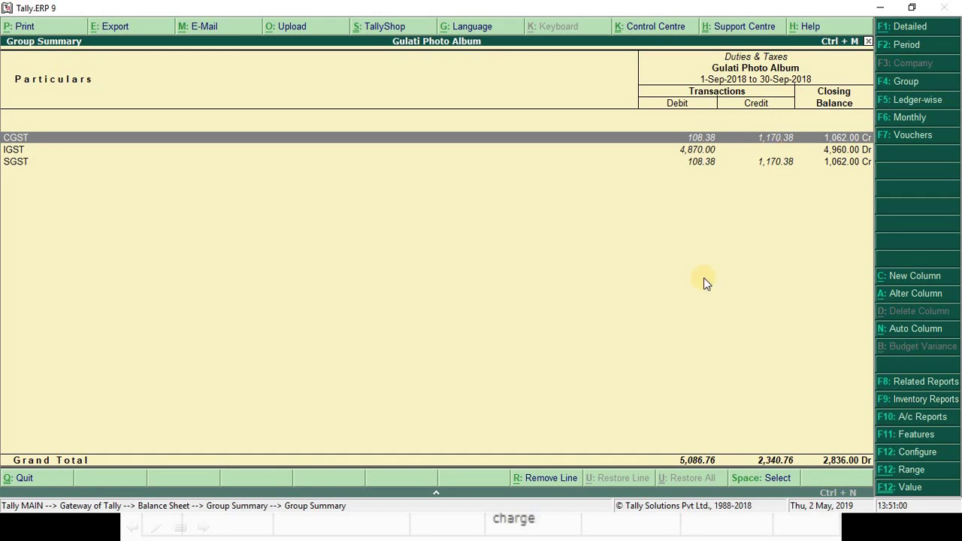
{"action": "key", "text": "alt+Tab"}
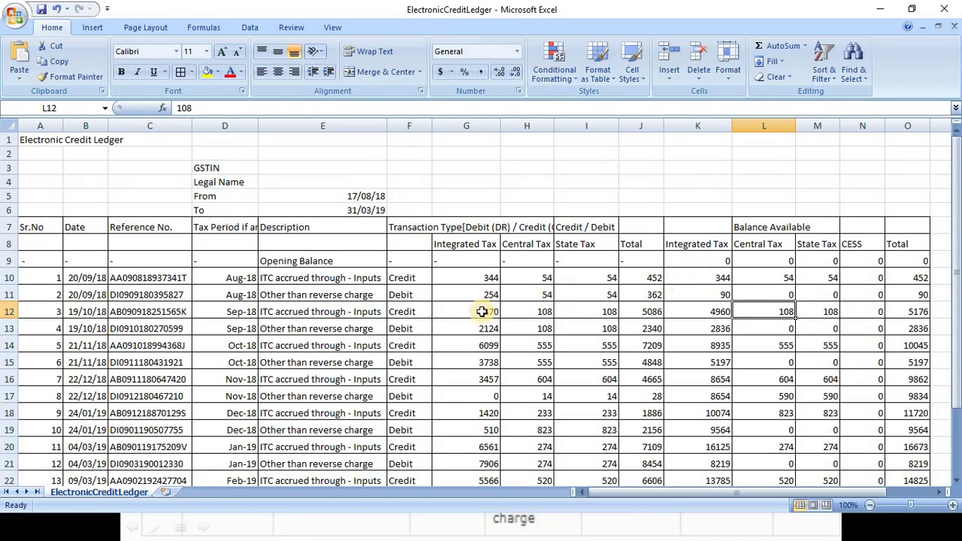
- Compare Excel's September figures (IGST 4870, credit 5086, debit 2340) against Tally's September summary
{"action": "left_click", "coordinate": [481, 311]}
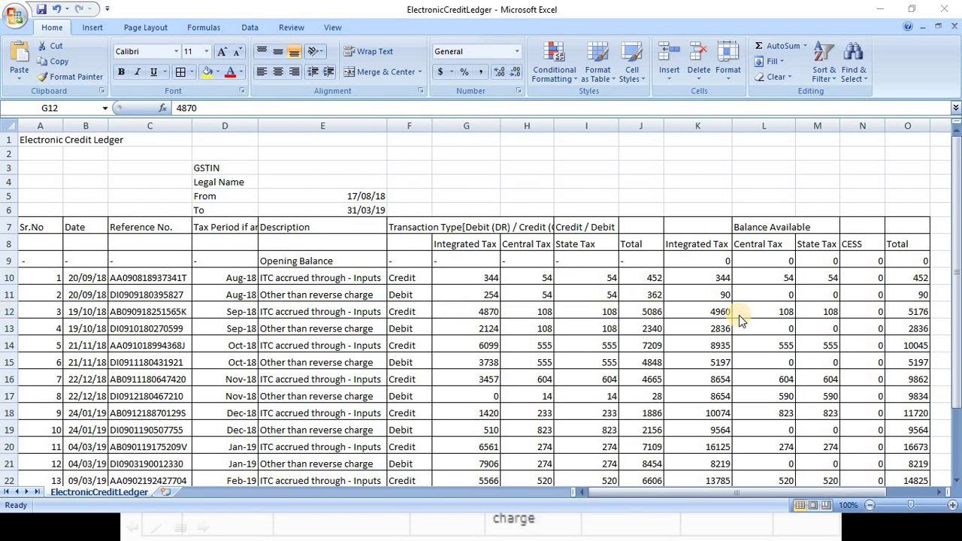
{"action": "key", "text": "alt+Tab"}
{"action": "key", "text": "alt+Tab"}
{"action": "key", "text": "alt+Tab"}
{"action": "key", "text": "alt+Tab"}
{"action": "key", "text": "alt+Tab"}
{"action": "key", "text": "alt+Tab"}
{"action": "key", "text": "alt+Tab"}
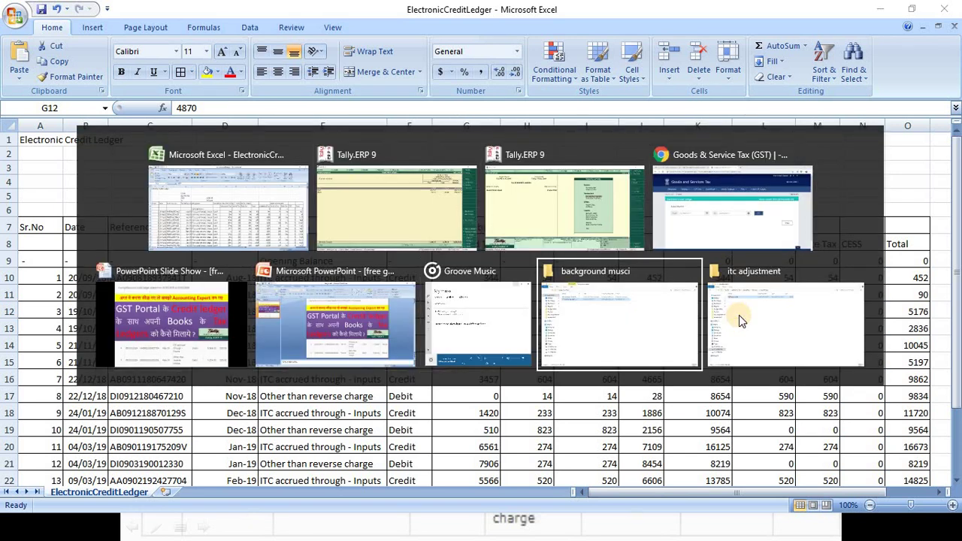
{"action": "key", "text": "alt+Tab"}
{"action": "key", "text": "alt+Tab"}
{"action": "key", "text": "alt+Tab"}
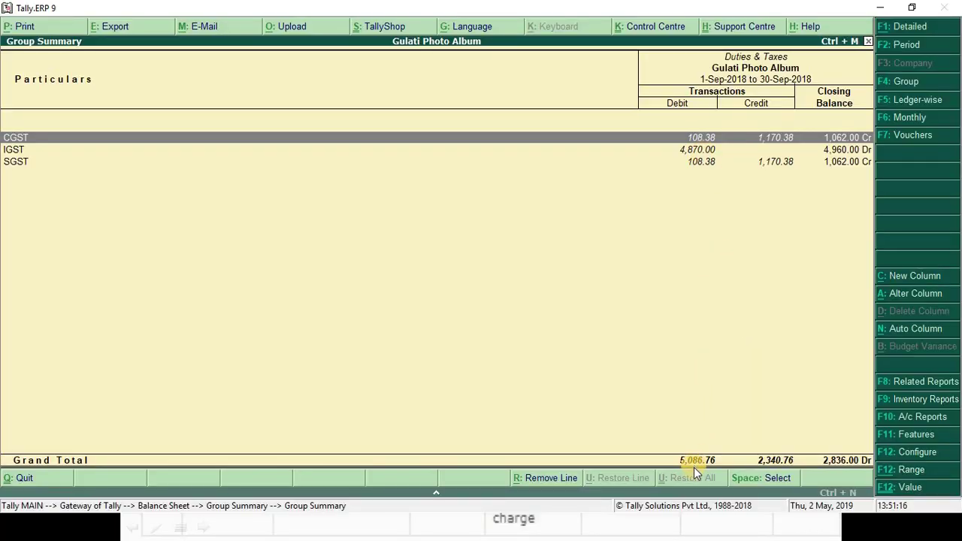
{"action": "key", "text": "alt+Tab"}
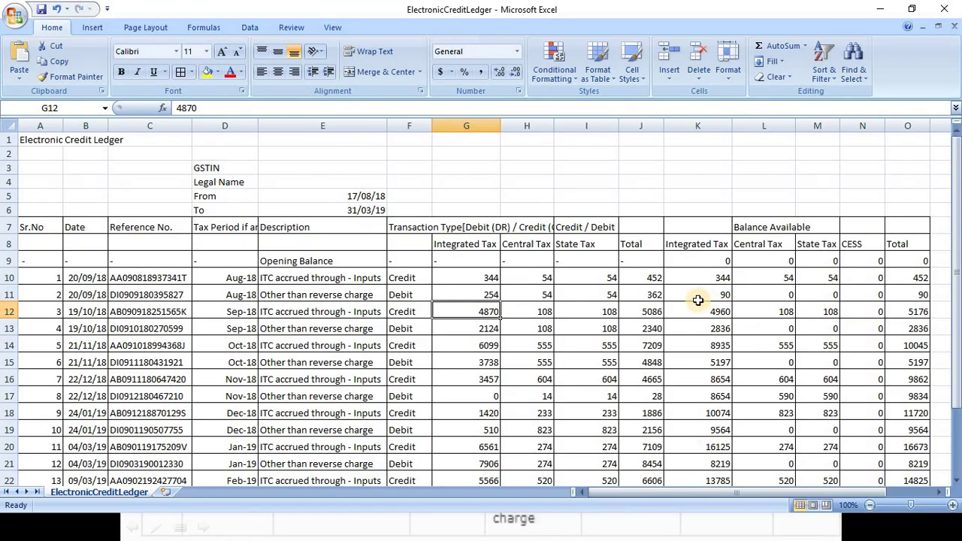
{"action": "left_click", "coordinate": [650, 310]}
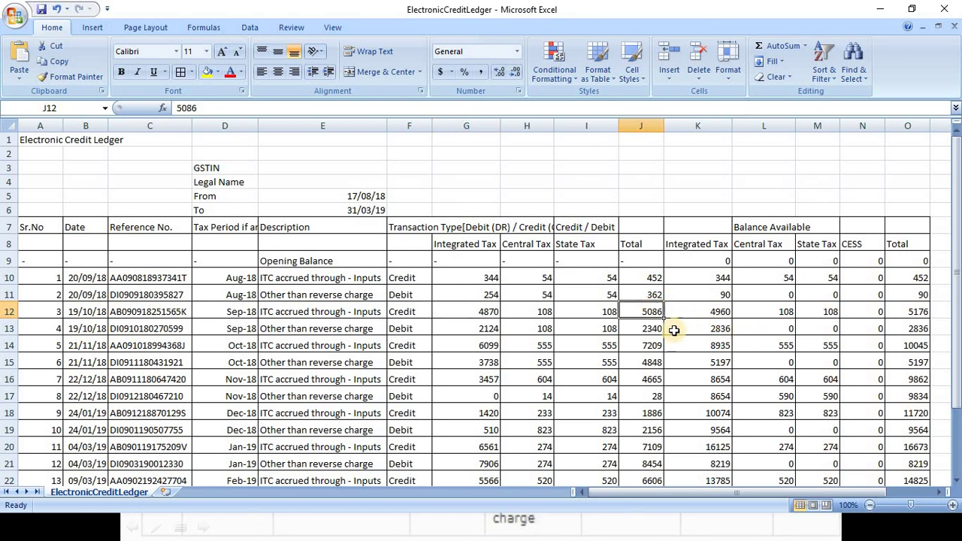
{"action": "left_click", "coordinate": [652, 327]}
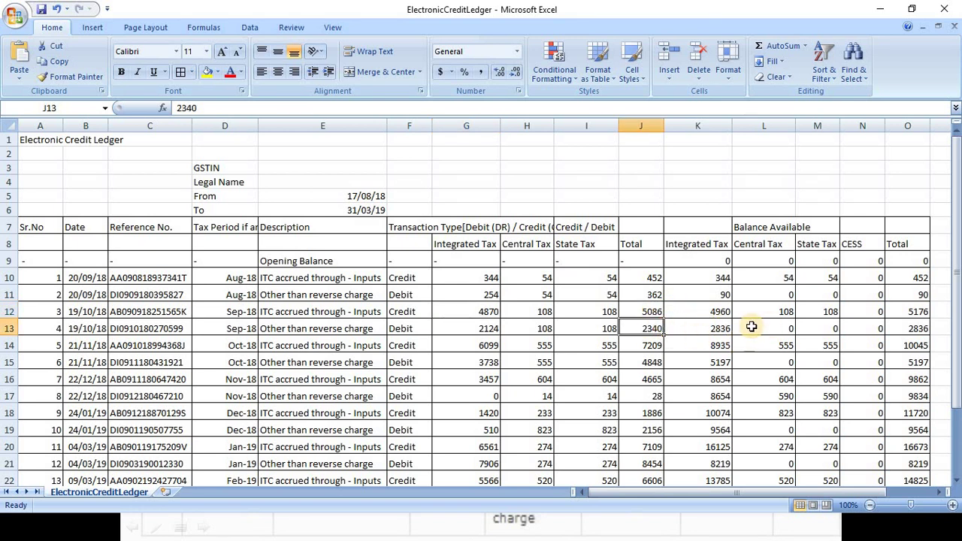
{"action": "left_click", "coordinate": [751, 326]}
{"action": "key", "text": "alt+Tab"}
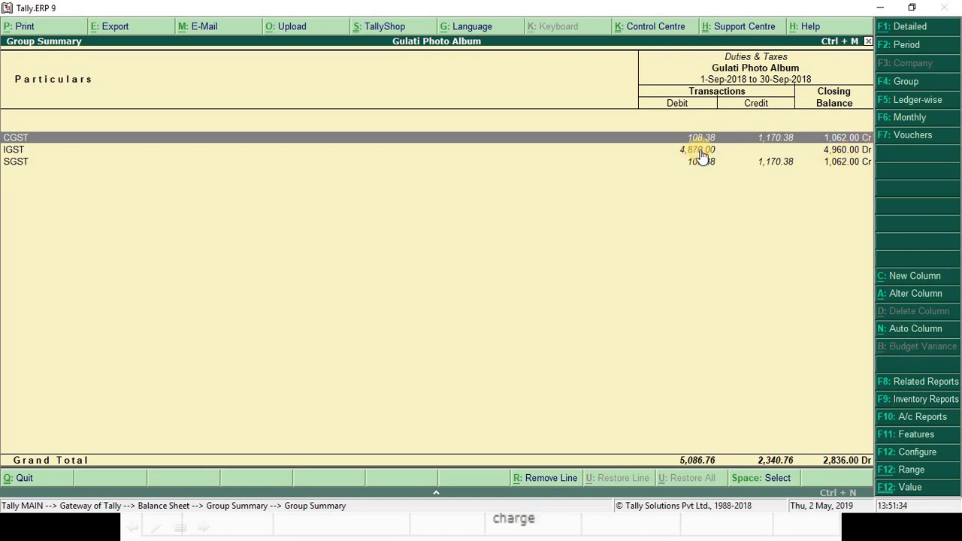
{"action": "key", "text": "alt+Tab"}
{"action": "key", "text": "alt+Tab"}
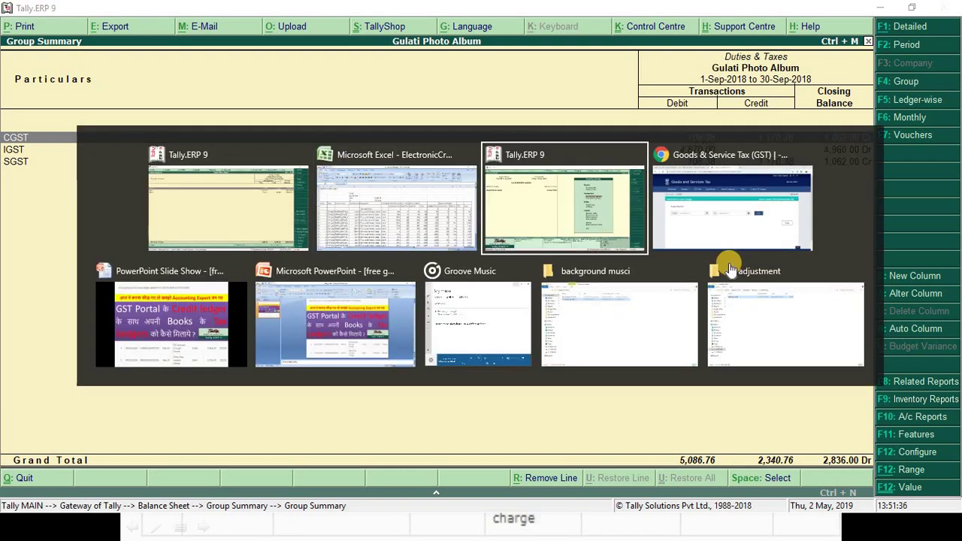
- Start a Journal voucher dated 30-Sep-2018
{"action": "key", "text": "Return"}
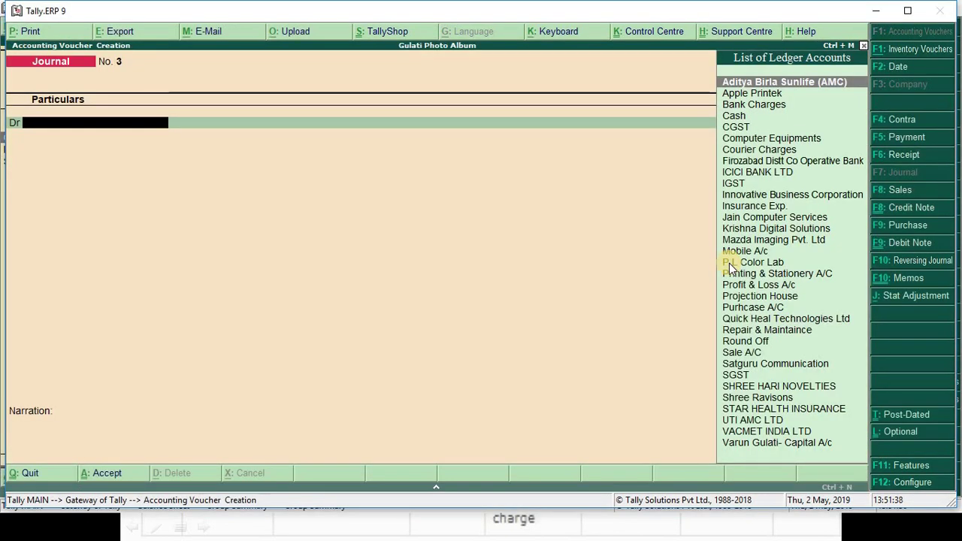
{"action": "key", "text": "F5"}
{"action": "key", "text": "F7"}
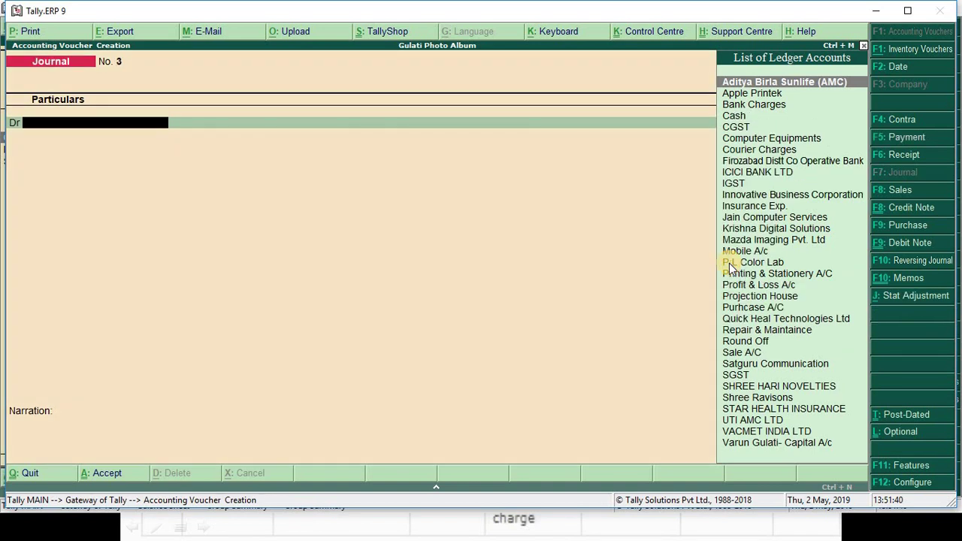
{"action": "key", "text": "F2"}
{"action": "type", "text": "30.09.2018"}
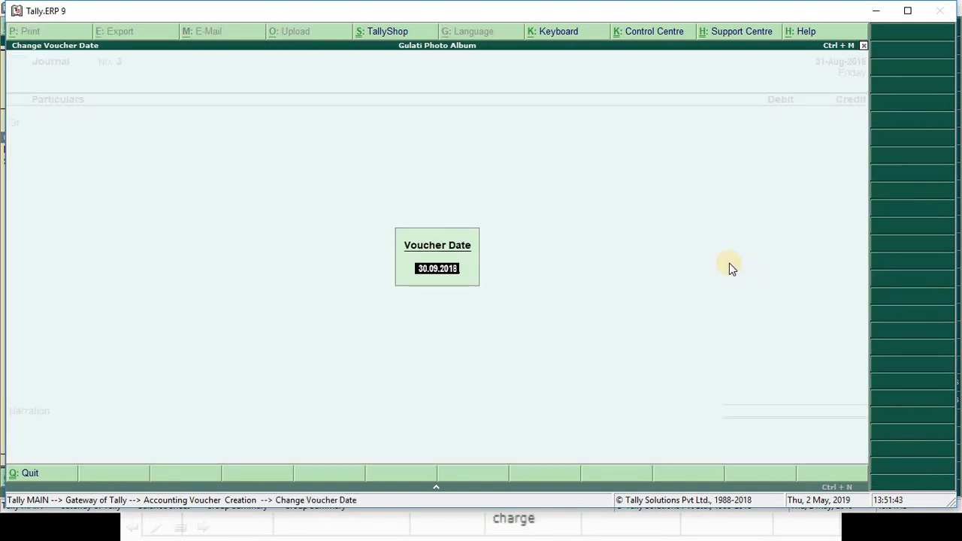
{"action": "key", "text": "Return"}
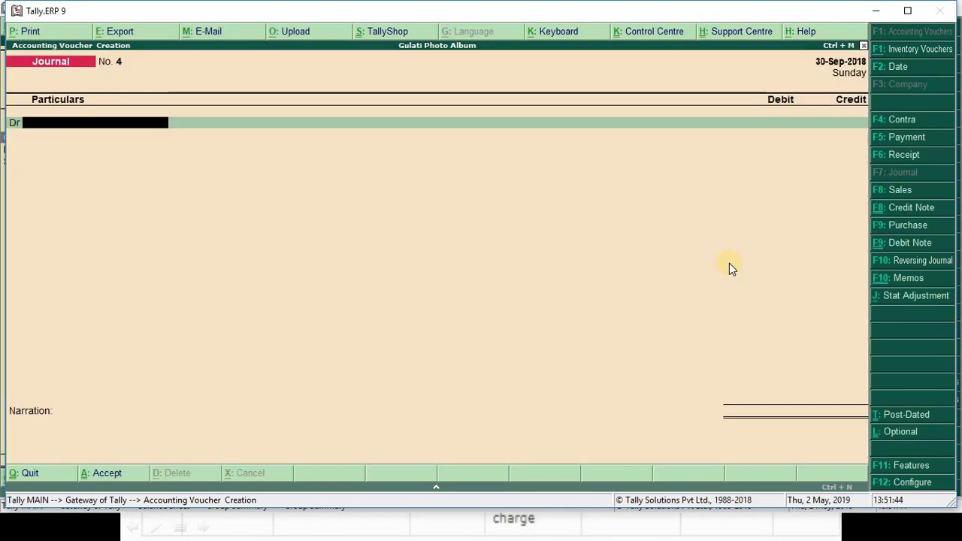
- Debit CGST and SGST 1,062 each in the journal
{"action": "type", "text": "CGS"}
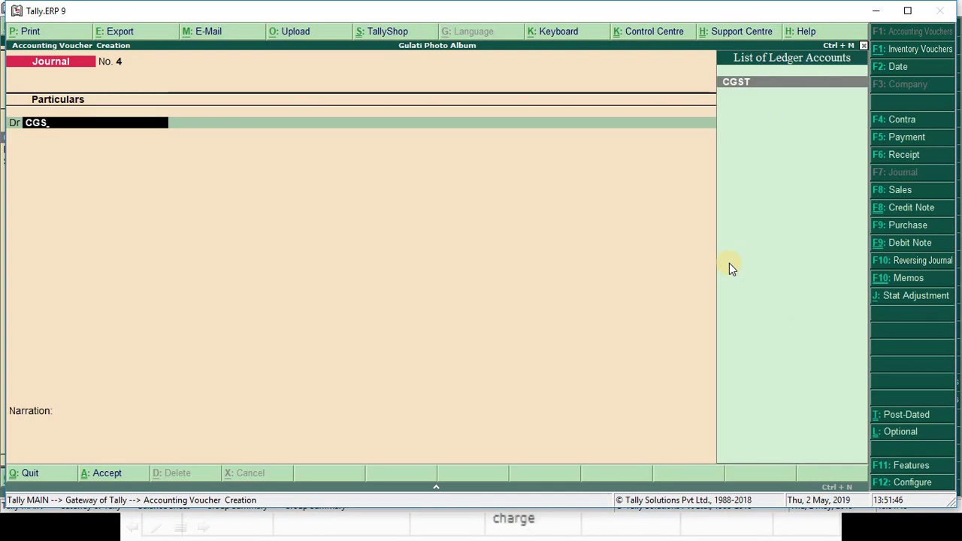
{"action": "key", "text": "Return"}
{"action": "key", "text": "alt+Tab"}
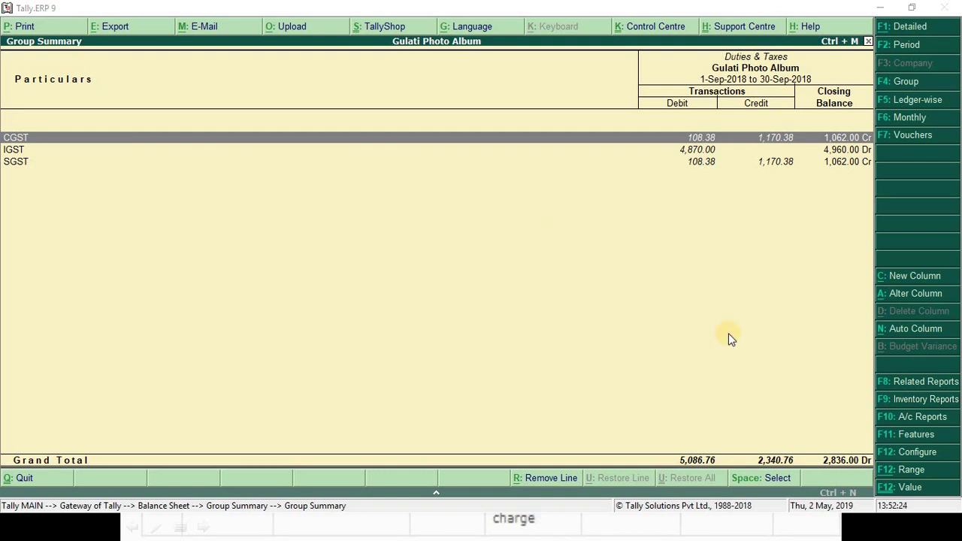
{"action": "key", "text": "alt+Tab"}
{"action": "type", "text": "1062"}
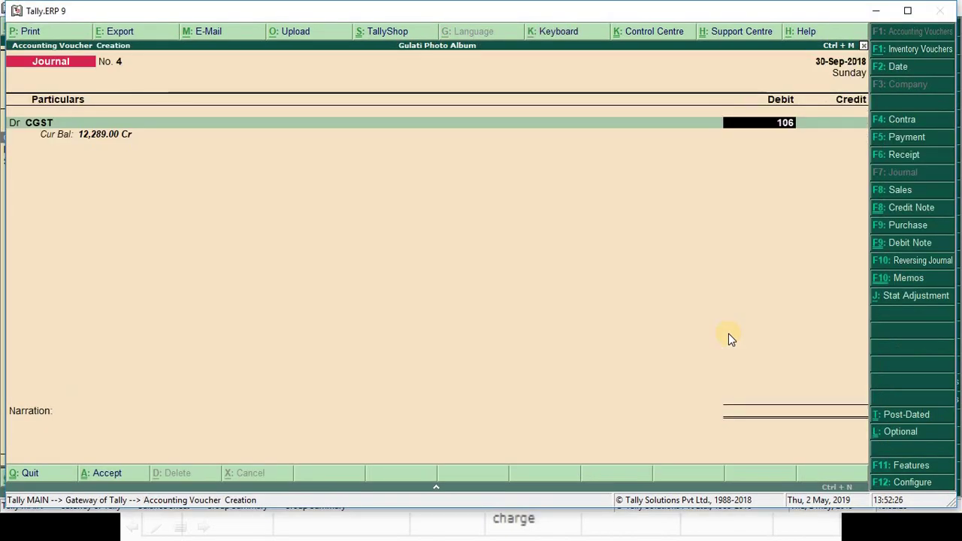
{"action": "key", "text": "Return"}
{"action": "key", "text": "d"}
{"action": "key", "text": "Return"}
{"action": "key", "text": "Return"}
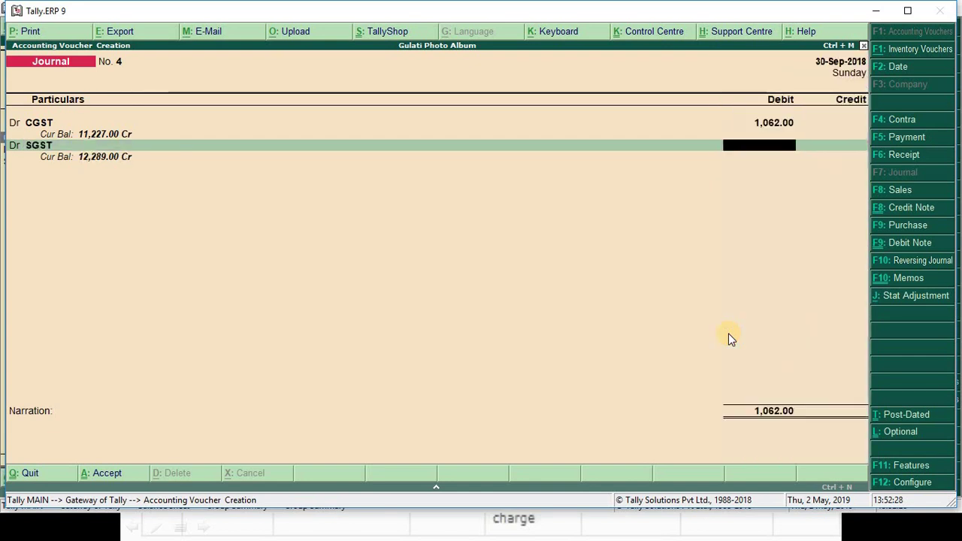
{"action": "type", "text": "1062"}
{"action": "key", "text": "Return"}
{"action": "key", "text": "Return"}
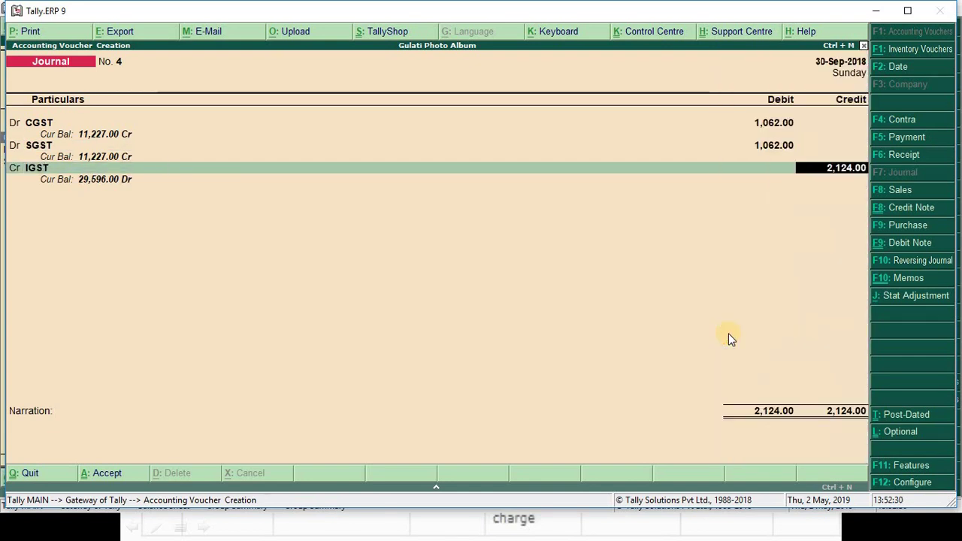
- Credit IGST 2,124, confirmed against Excel's G13, and save with the set-off narration
{"action": "key", "text": "alt+Tab"}
{"action": "key", "text": "alt+Tab"}
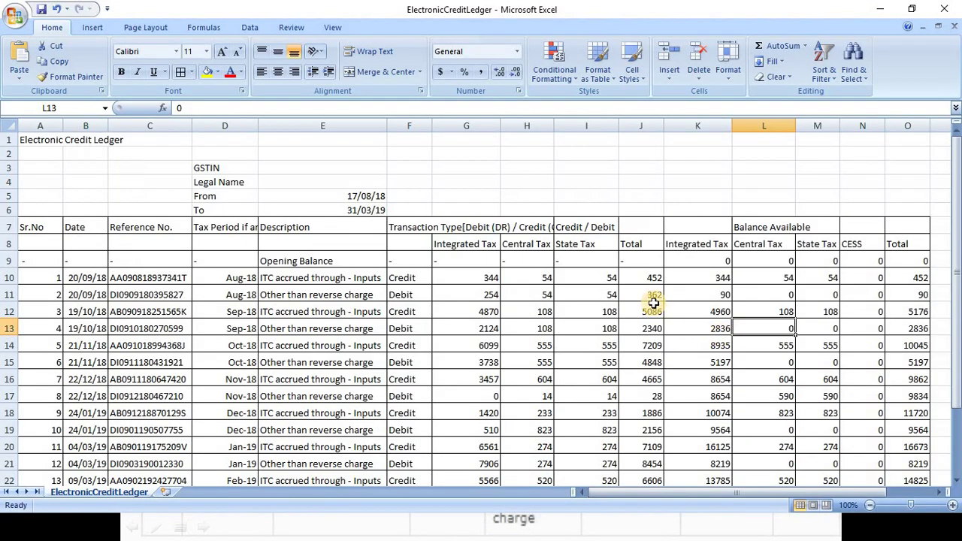
{"action": "left_click", "coordinate": [485, 331]}
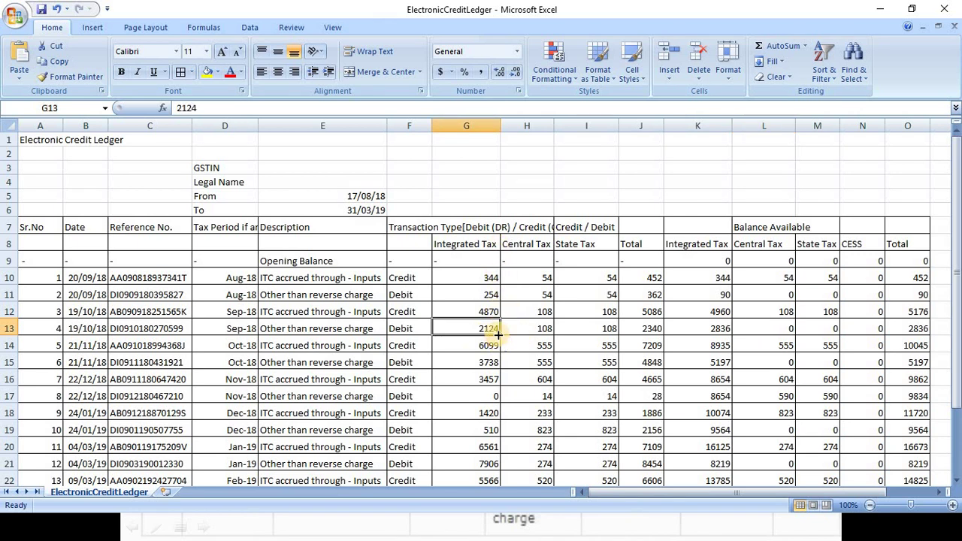
{"action": "left_click", "coordinate": [651, 329]}
{"action": "left_click", "coordinate": [743, 328]}
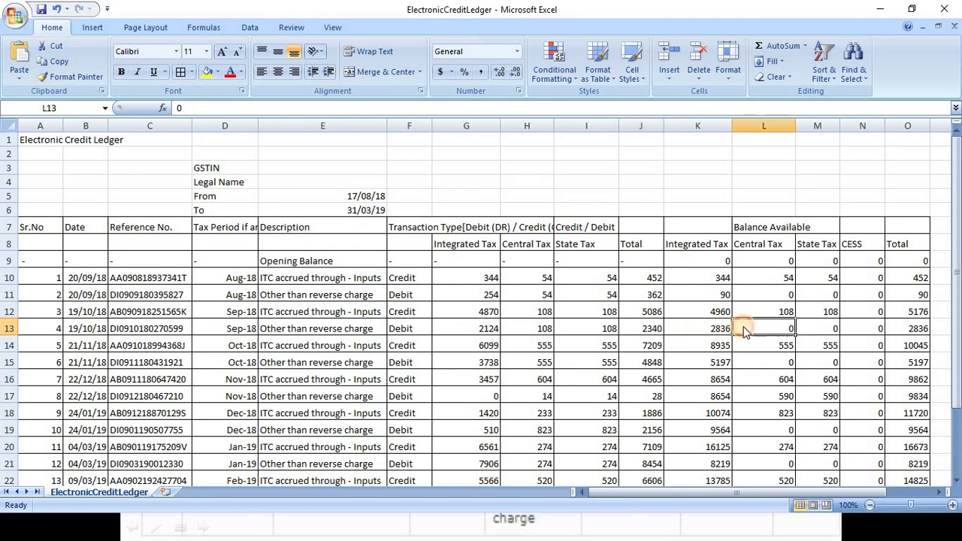
{"action": "key", "text": "alt+Tab"}
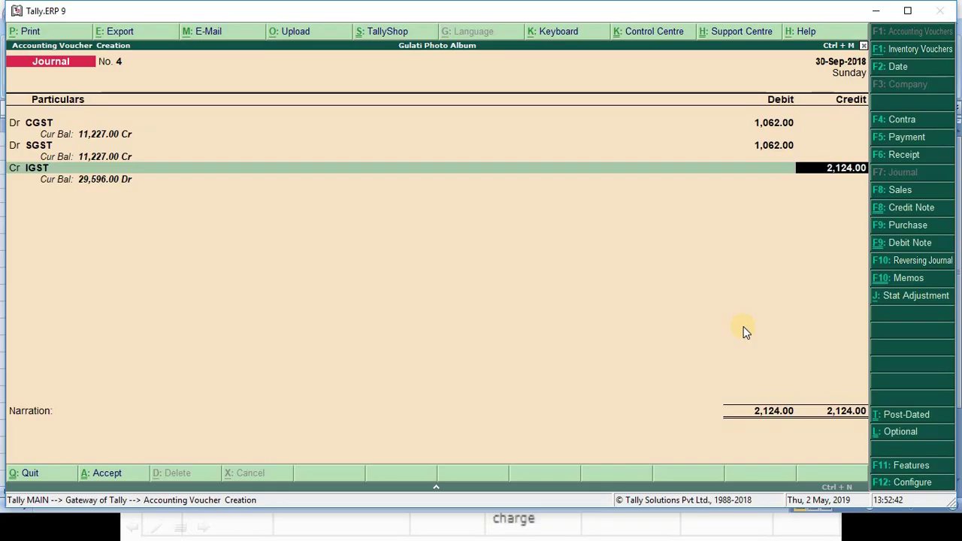
{"action": "key", "text": "Return"}
{"action": "key", "text": "ctrl+r"}
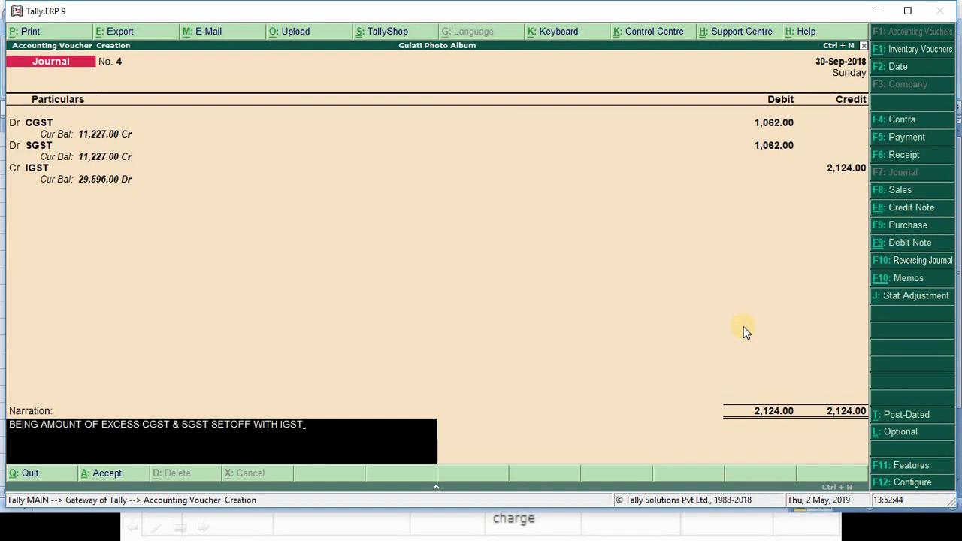
{"action": "key", "text": "Return"}
{"action": "key", "text": "Return"}
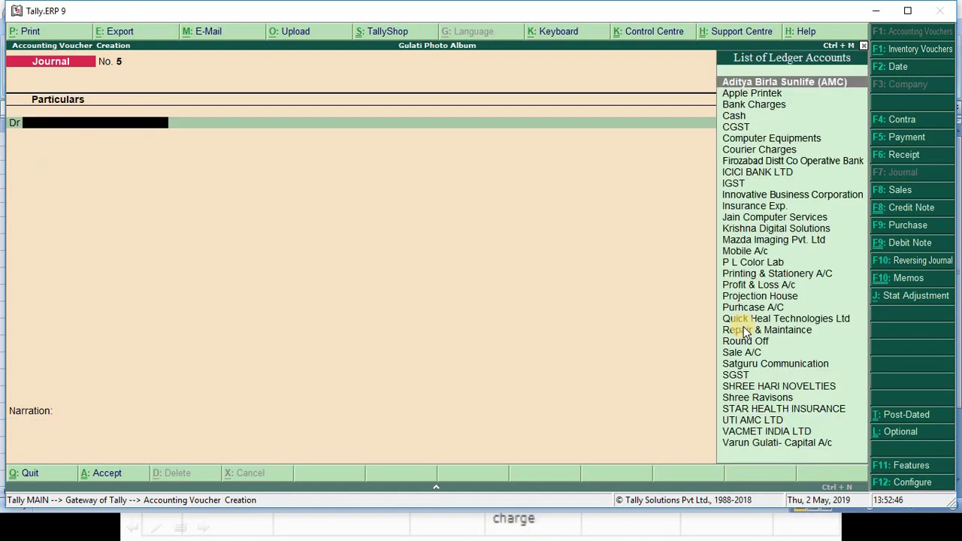
- Reopen September's summary, now CGST and SGST nil and IGST 2,836.00 Dr
{"action": "key", "text": "alt+Tab"}
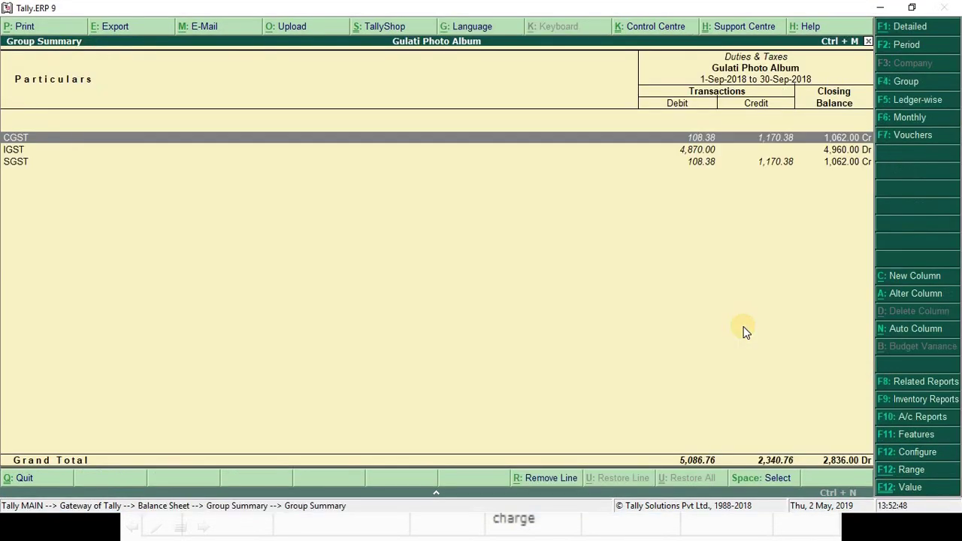
{"action": "key", "text": "Escape"}
{"action": "key", "text": "Up"}
{"action": "key", "text": "Up"}
{"action": "key", "text": "Up"}
{"action": "key", "text": "Up"}
{"action": "key", "text": "Up"}
{"action": "key", "text": "Up"}
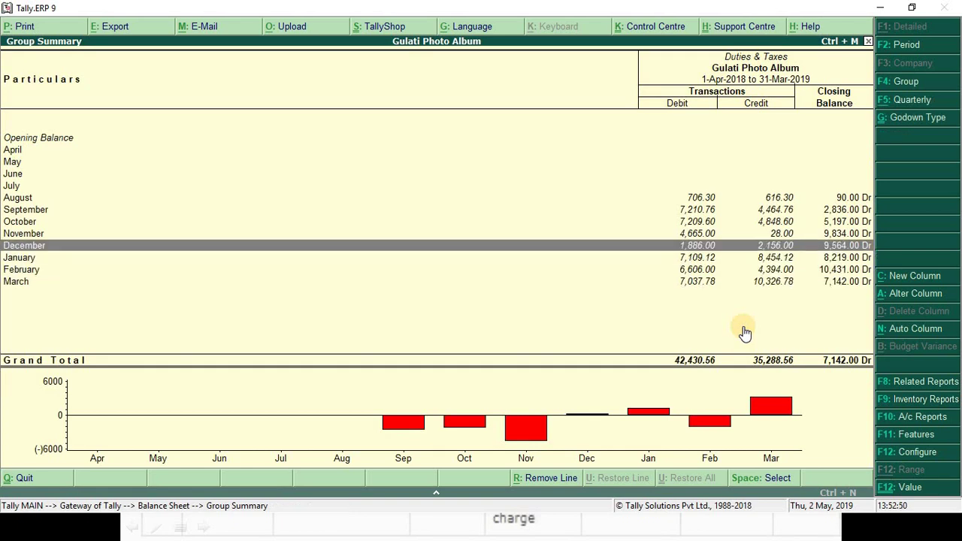
{"action": "key", "text": "Return"}
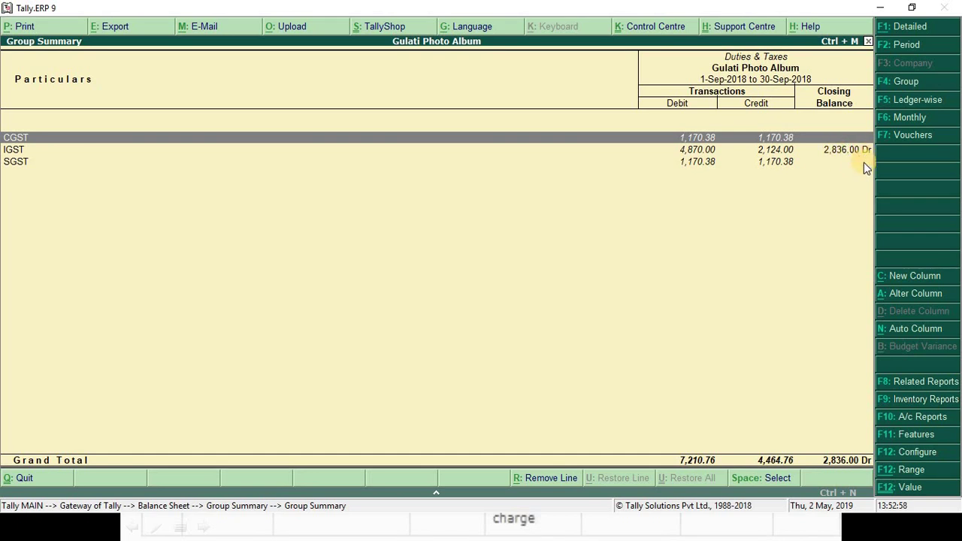
{"action": "key", "text": "alt+Tab"}
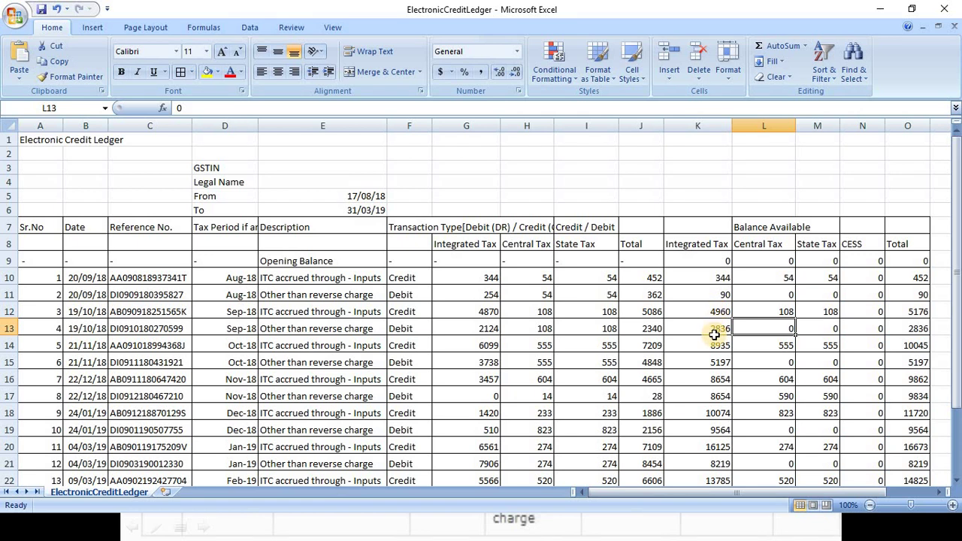
- Make K11's 90 bold with yellow fill and fill K13's 2836 yellow
{"action": "left_click", "coordinate": [714, 333]}
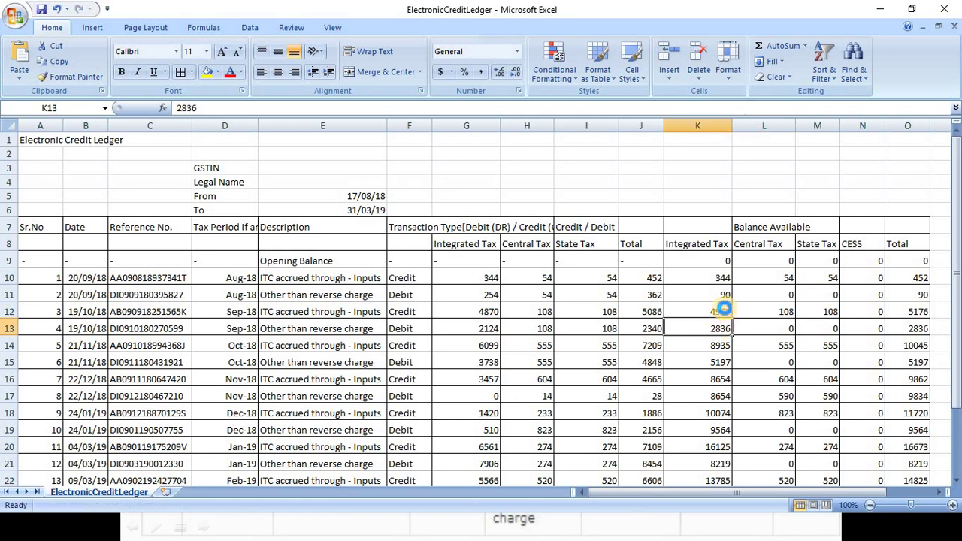
{"action": "left_click", "coordinate": [720, 294]}
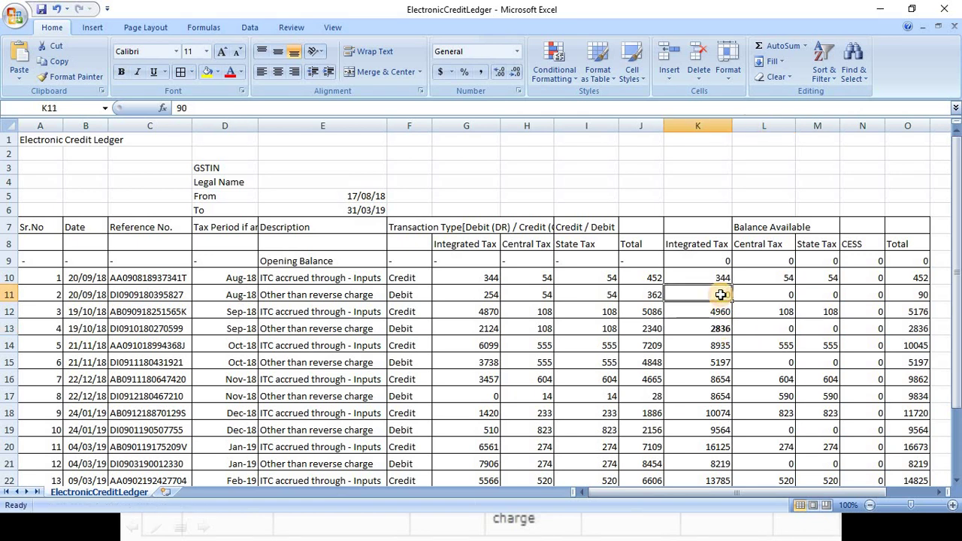
{"action": "left_click", "coordinate": [121, 71]}
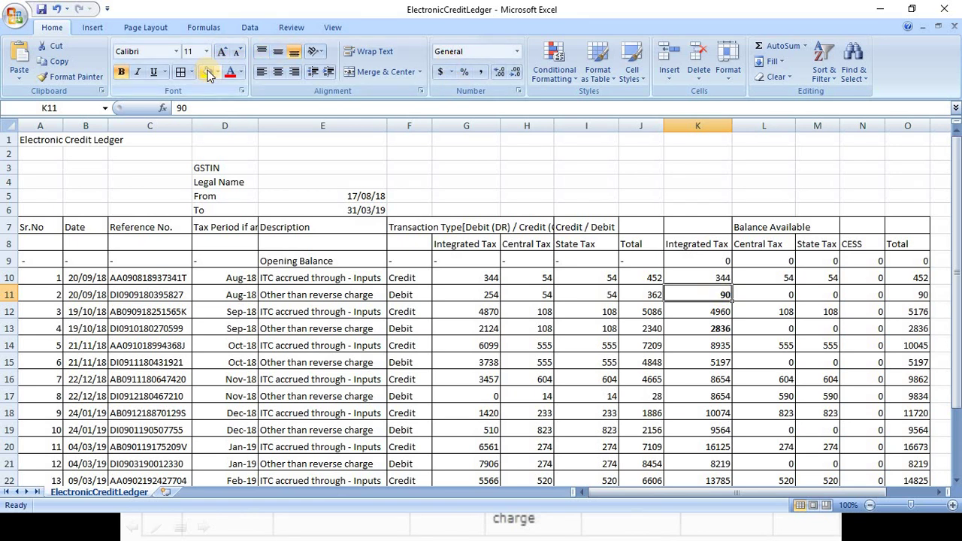
{"action": "left_click", "coordinate": [700, 329]}
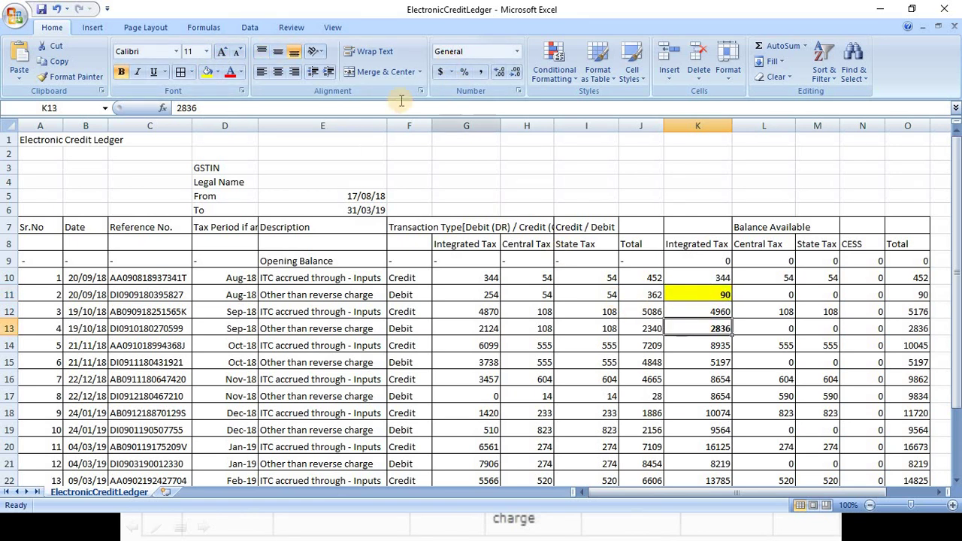
{"action": "left_click", "coordinate": [207, 71]}
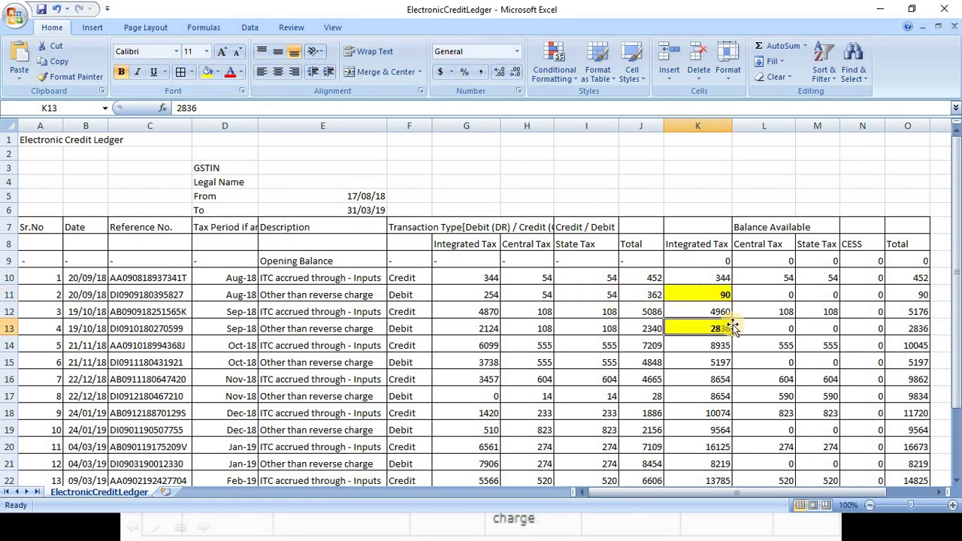
{"action": "left_click", "coordinate": [764, 324]}
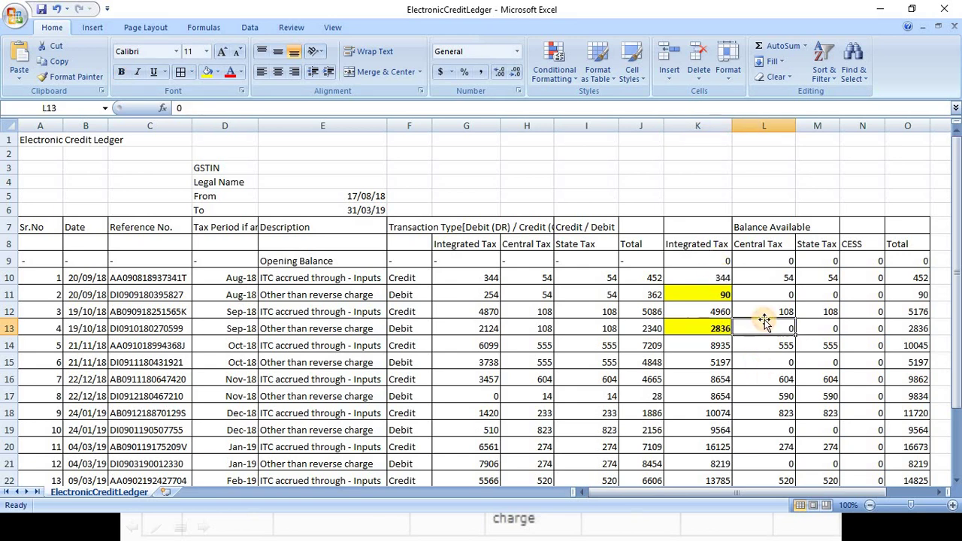
- Return to Tally's month-wise Duties & Taxes summary for April 2018–March 2019
{"action": "key", "text": "alt+Tab"}
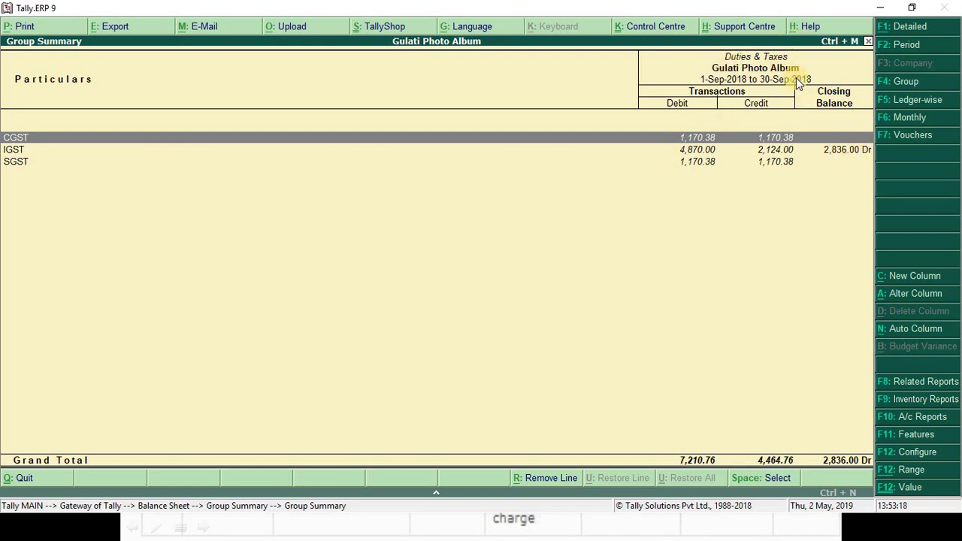
{"action": "key", "text": "alt+Tab"}
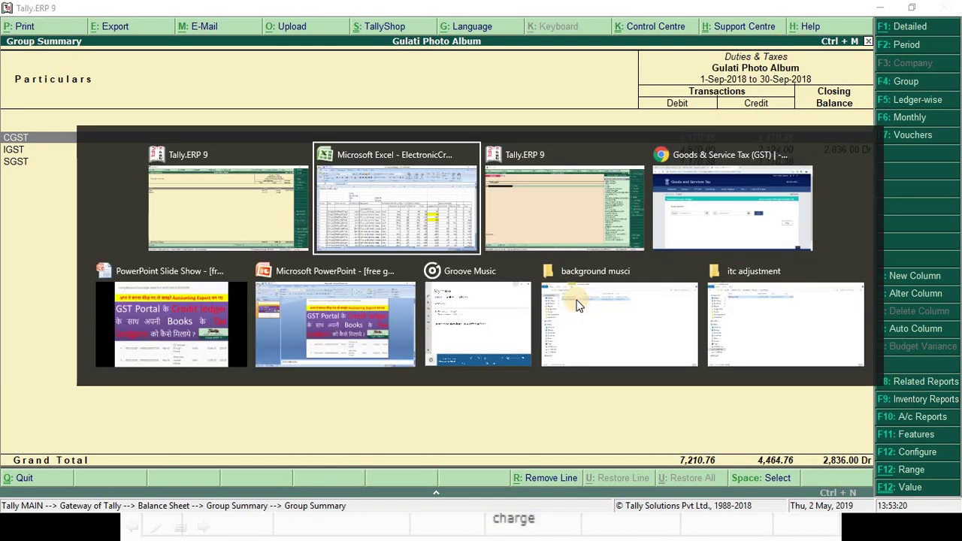
{"action": "key", "text": "alt+Tab"}
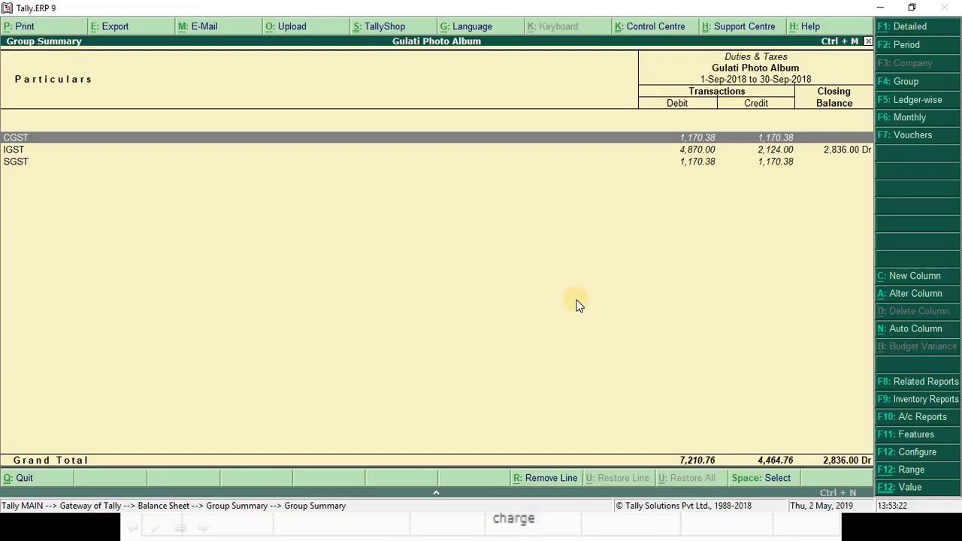
{"action": "key", "text": "Escape"}
- Open October's CGST, IGST and SGST balances, then bring ElectronicCreditLedger forward
{"action": "key", "text": "Down"}
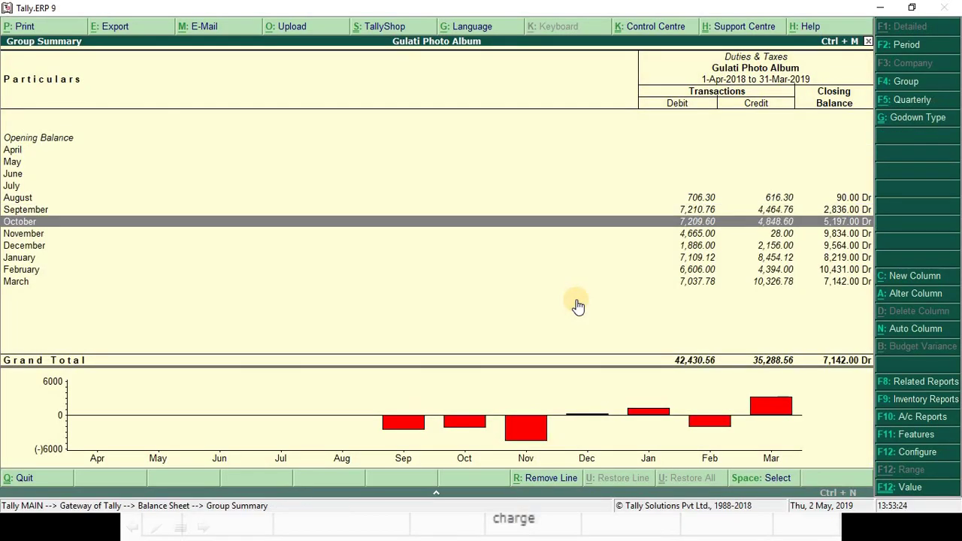
{"action": "key", "text": "Return"}
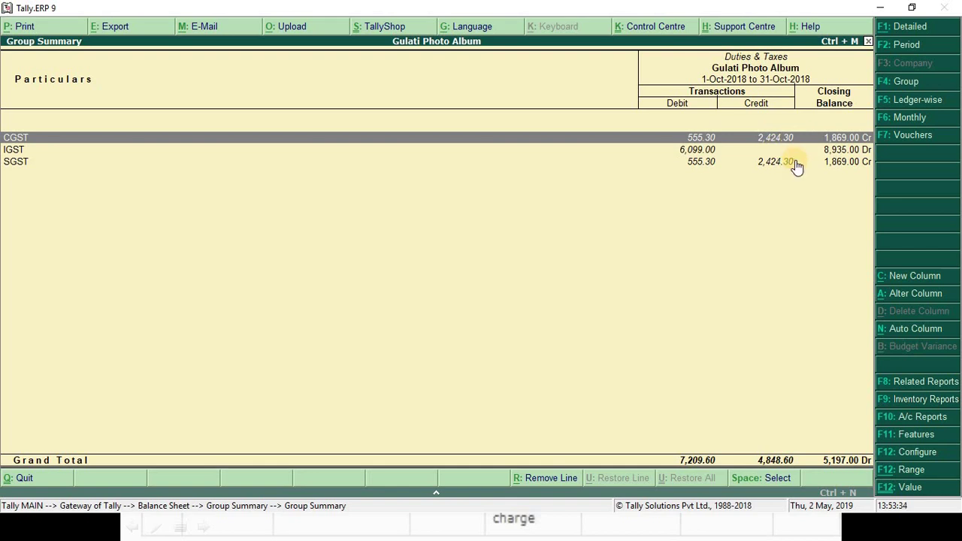
{"action": "key", "text": "alt+Tab"}
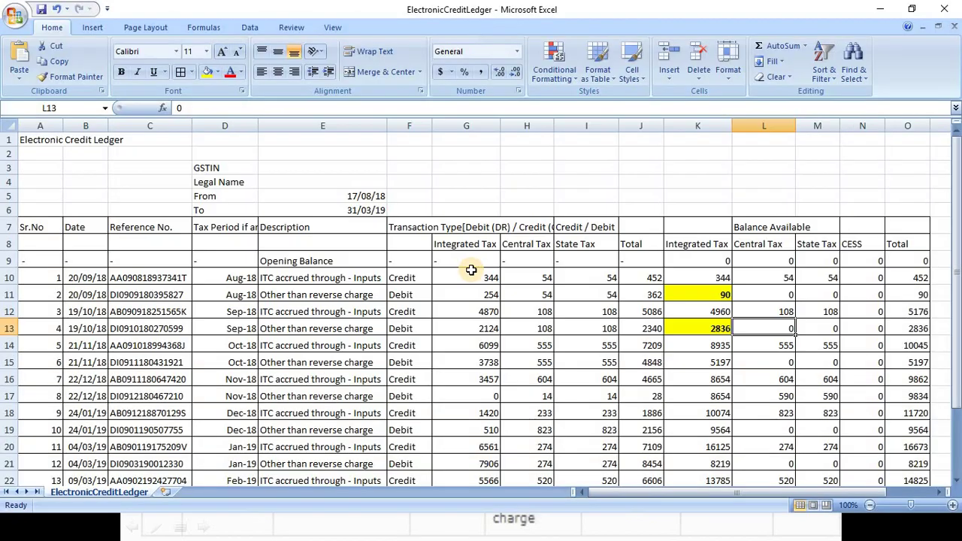
- Check October's debit row in Excel (IGST 3738, CGST 555, SGST 555, total 4848) against Tally
{"action": "left_click", "coordinate": [485, 329]}
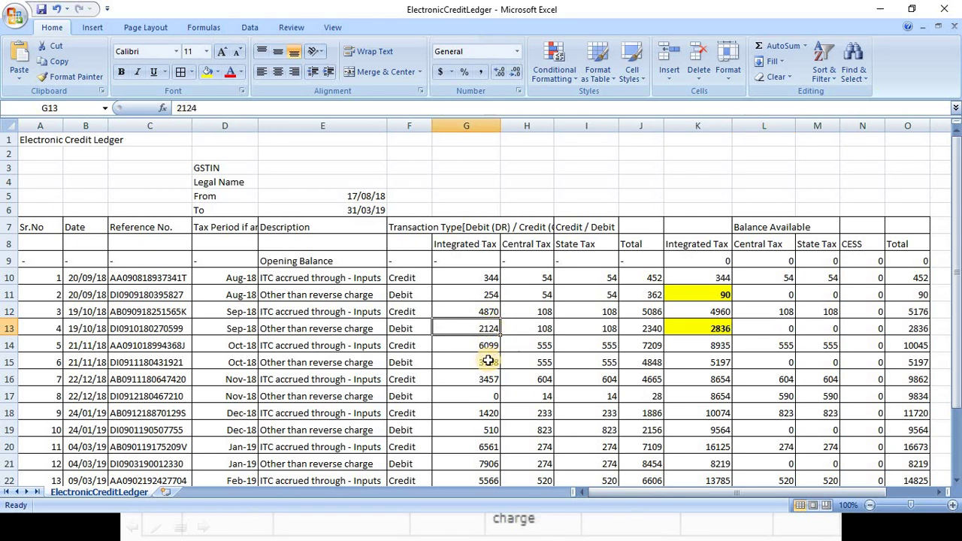
{"action": "left_click", "coordinate": [487, 363]}
{"action": "left_click", "coordinate": [526, 363]}
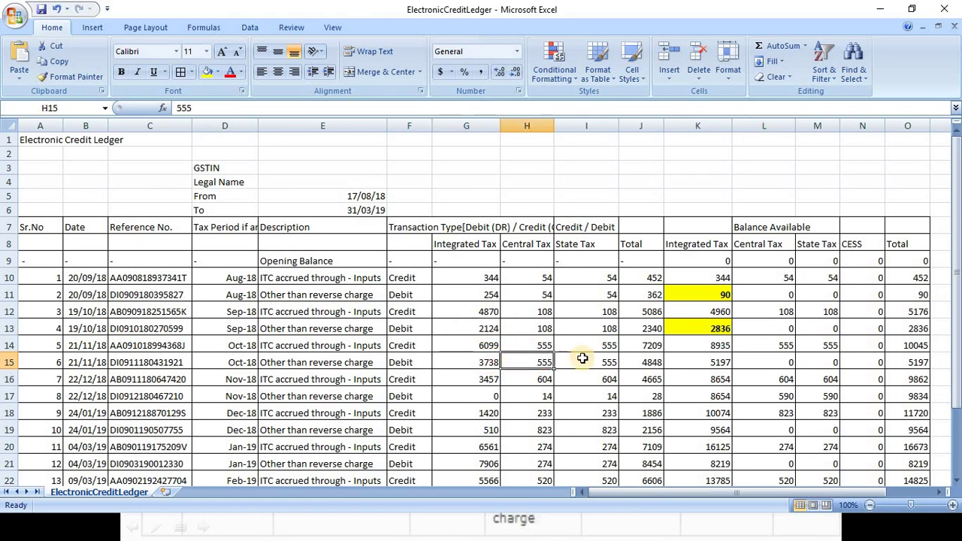
{"action": "left_click", "coordinate": [585, 361]}
{"action": "left_click", "coordinate": [643, 362]}
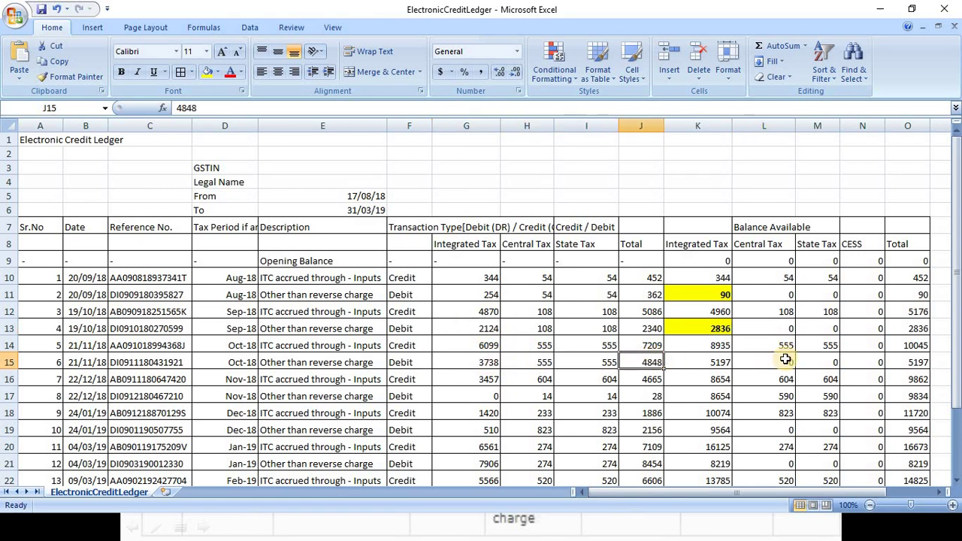
{"action": "left_click", "coordinate": [770, 366]}
{"action": "key", "text": "alt+Tab"}
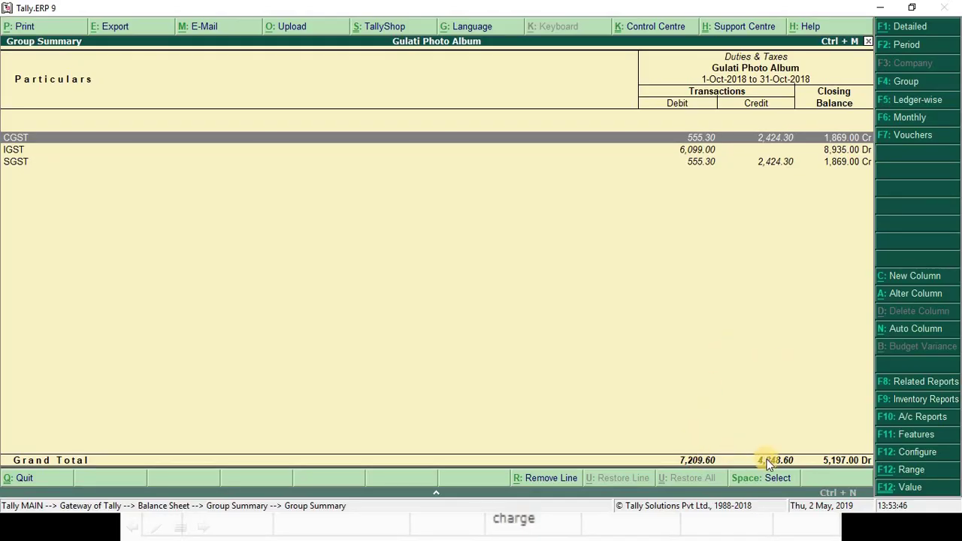
{"action": "key", "text": "alt+Tab"}
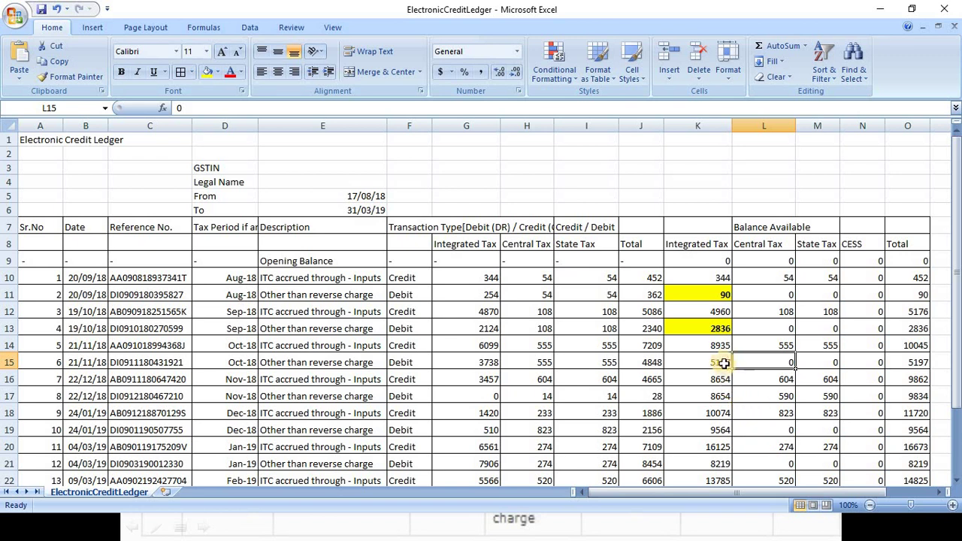
- Match October's credit total 7209 and IGST balance 5197 to Tally's 5,197.00 Dr total
{"action": "left_click", "coordinate": [644, 345]}
{"action": "key", "text": "alt+Tab"}
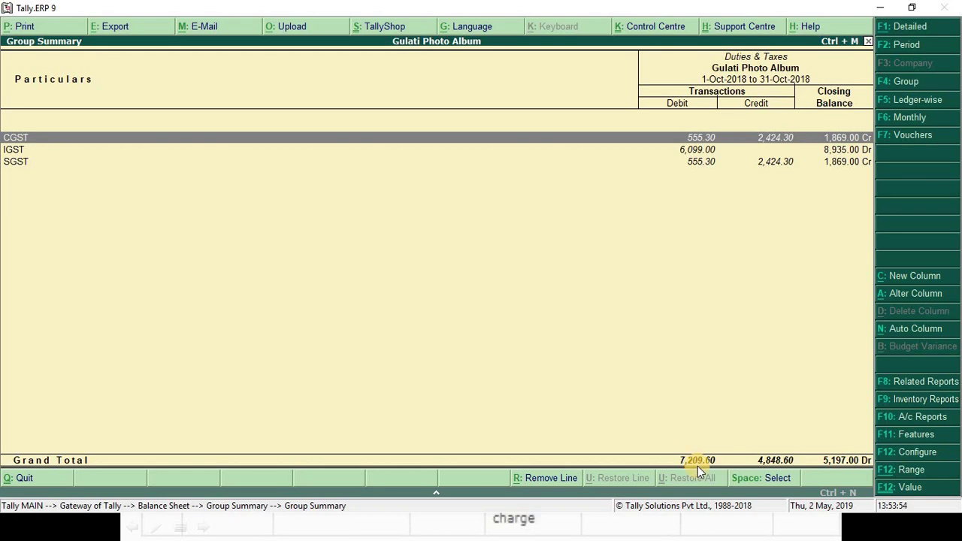
{"action": "key", "text": "alt+Tab"}
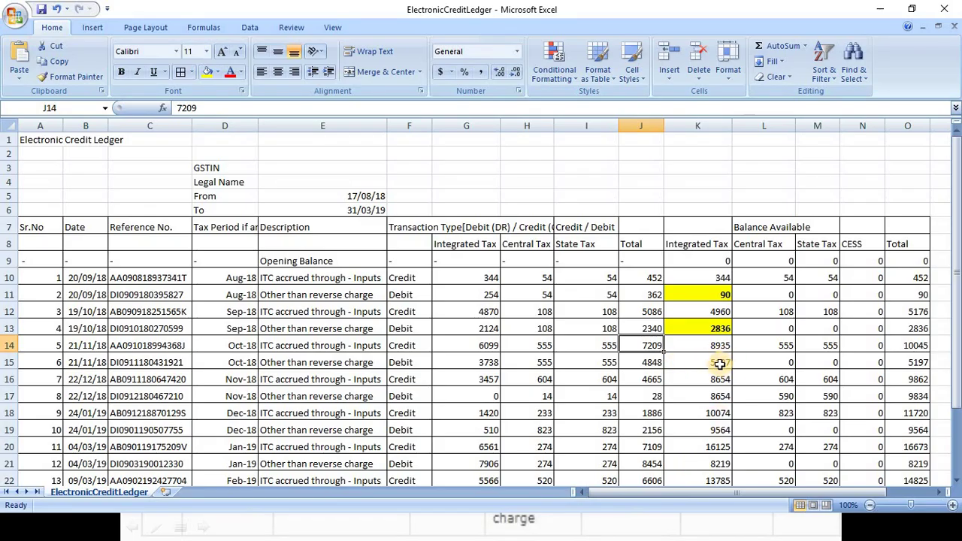
{"action": "left_click", "coordinate": [719, 363]}
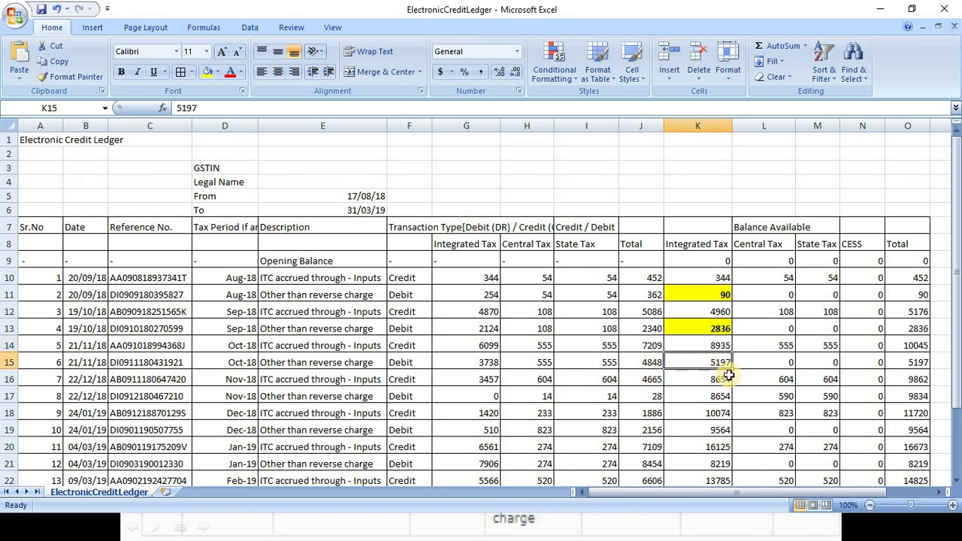
{"action": "left_click", "coordinate": [642, 348]}
{"action": "left_click", "coordinate": [644, 363]}
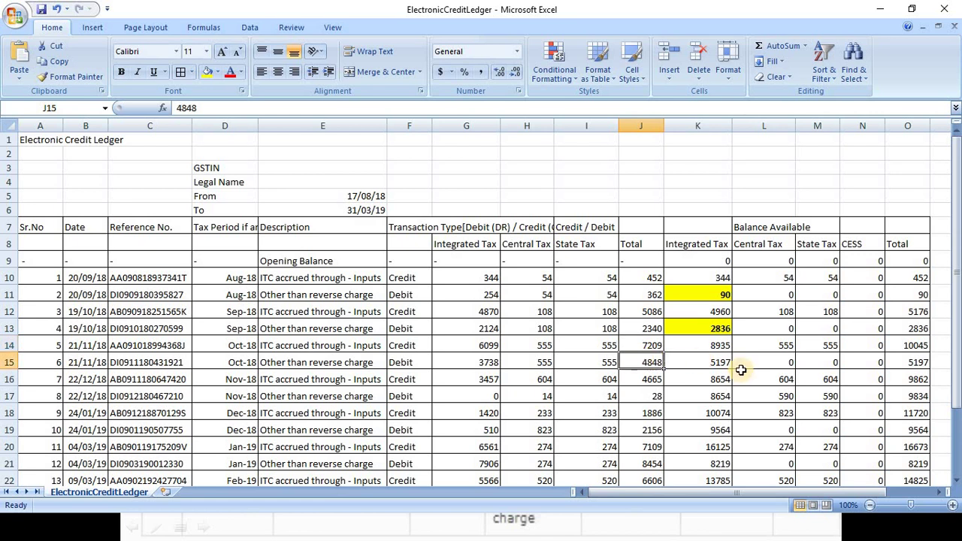
{"action": "left_click", "coordinate": [726, 362]}
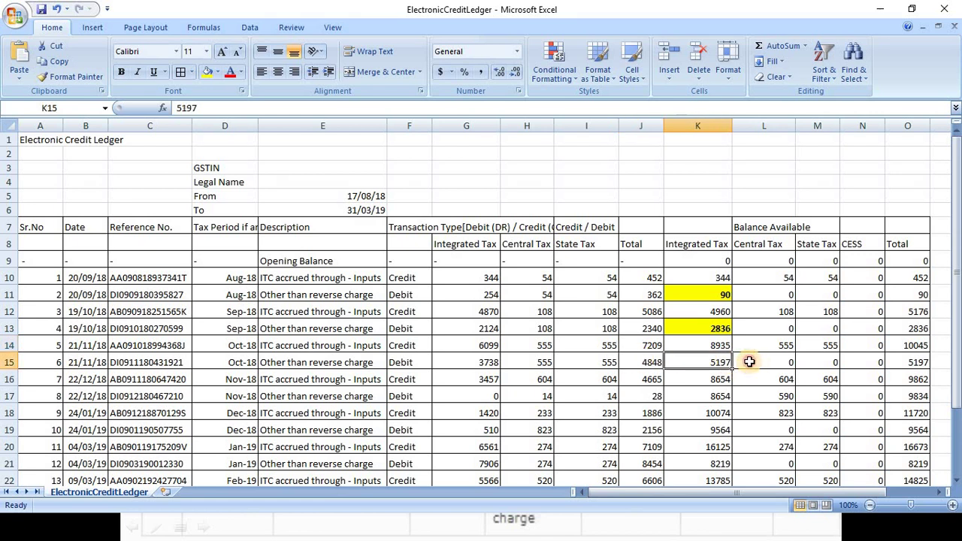
{"action": "key", "text": "alt+Tab"}
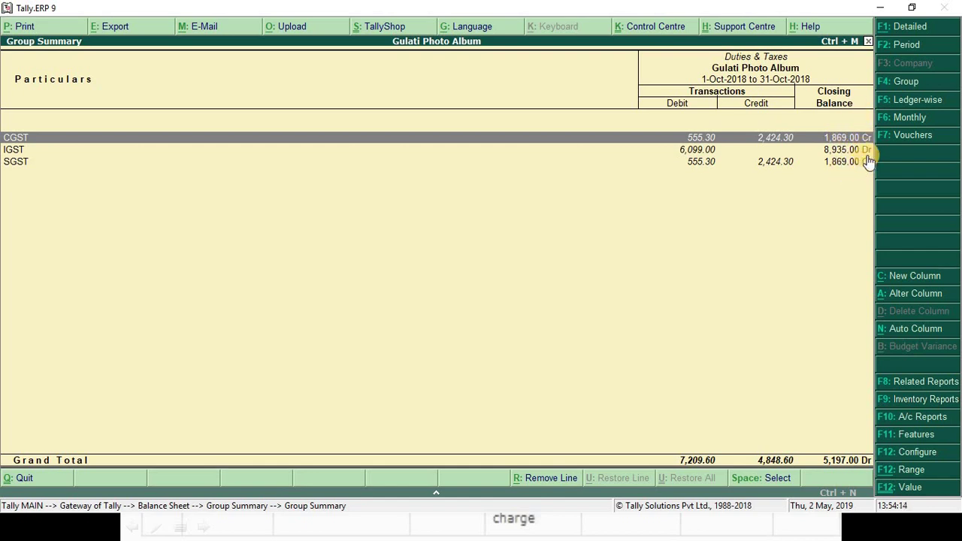
{"action": "key", "text": "alt+Tab"}
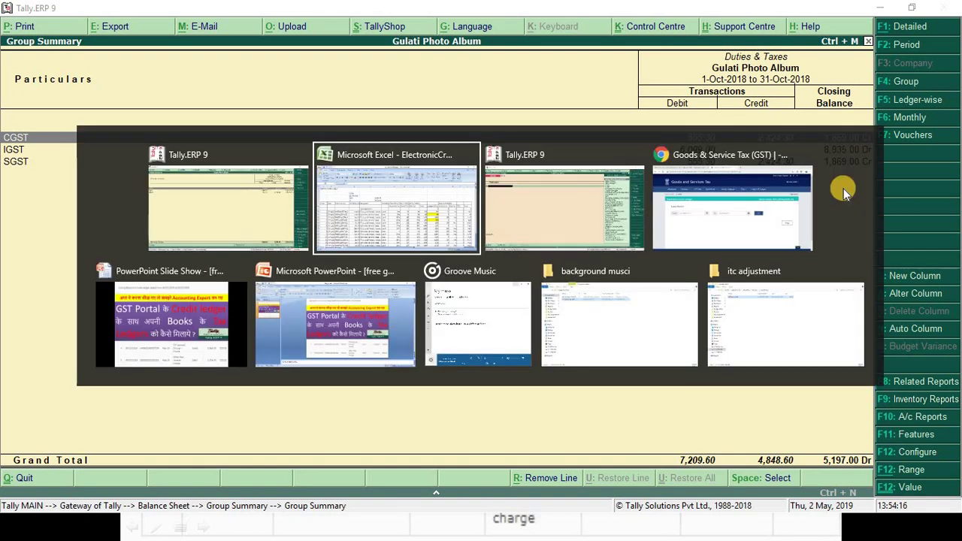
- Start a journal dated 31-Oct-2018 with CGST as the first debit ledger
{"action": "key", "text": "alt+Tab"}
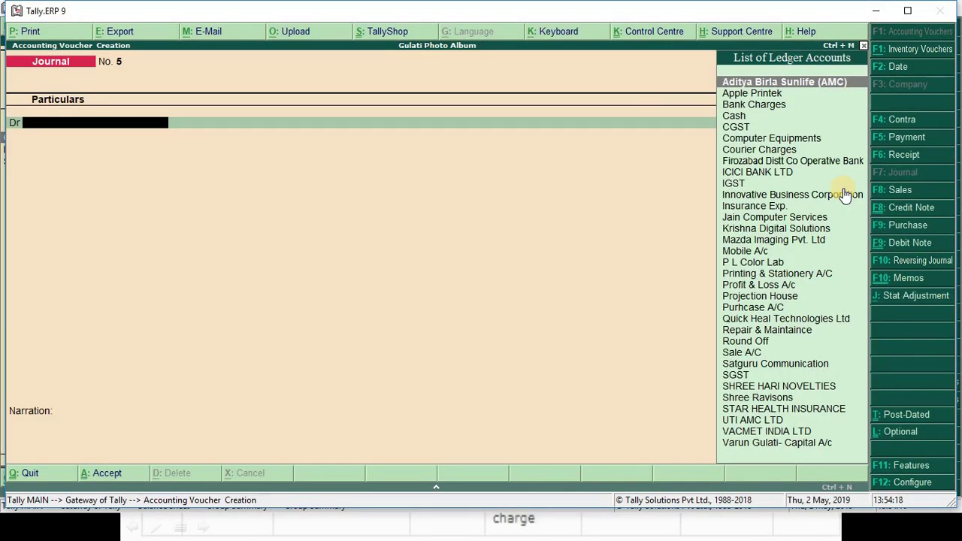
{"action": "key", "text": "F2"}
{"action": "type", "text": "31.10.2018"}
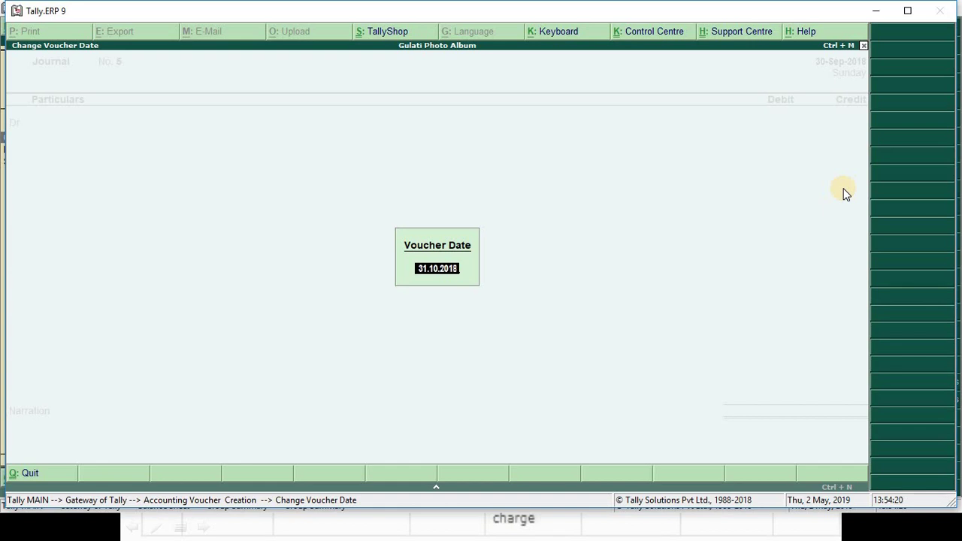
{"action": "key", "text": "Return"}
{"action": "type", "text": "CGS"}
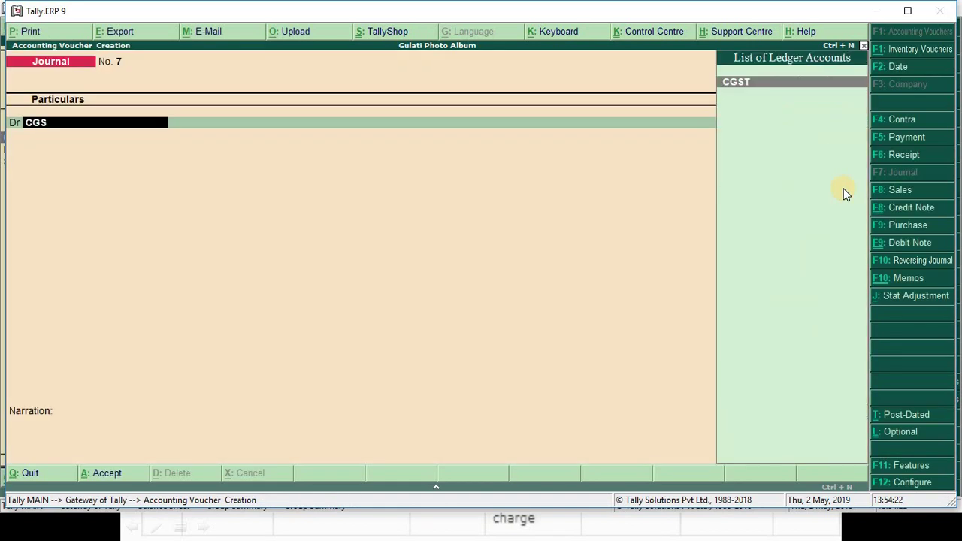
{"action": "key", "text": "Return"}
- Debit CGST and SGST 1,869 each and pick IGST as the credit ledger
{"action": "key", "text": "alt+Tab"}
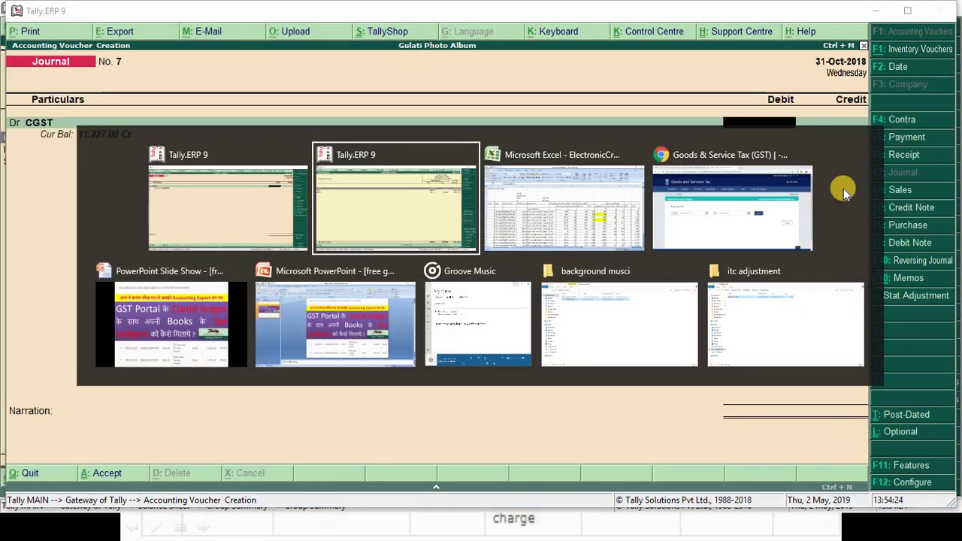
{"action": "key", "text": "Tab"}
{"action": "key", "text": "Tab"}
{"action": "key", "text": "Tab"}
{"action": "key", "text": "Tab"}
{"action": "key", "text": "Tab"}
{"action": "key", "text": "Tab"}
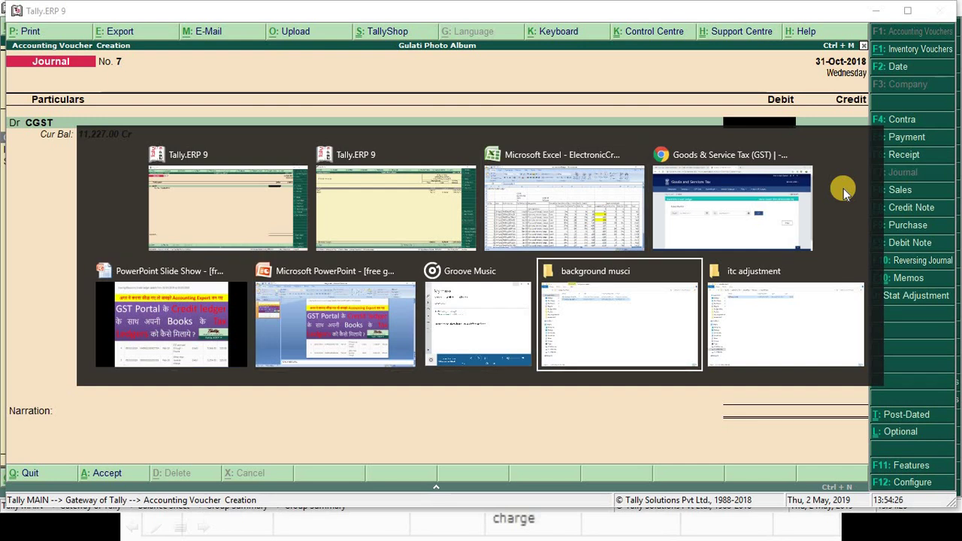
{"action": "key", "text": "Tab"}
{"action": "key", "text": "Tab"}
{"action": "key", "text": "Tab"}
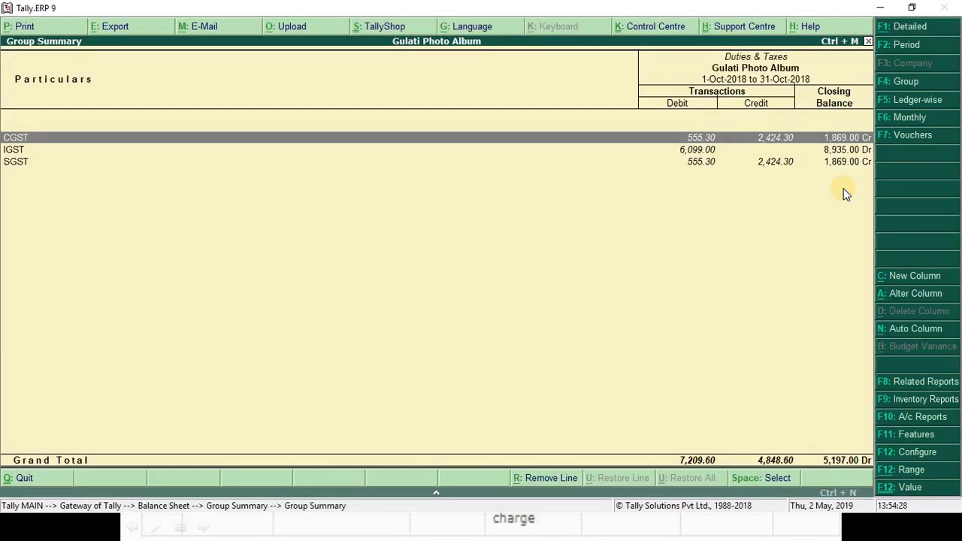
{"action": "key", "text": "alt+Tab"}
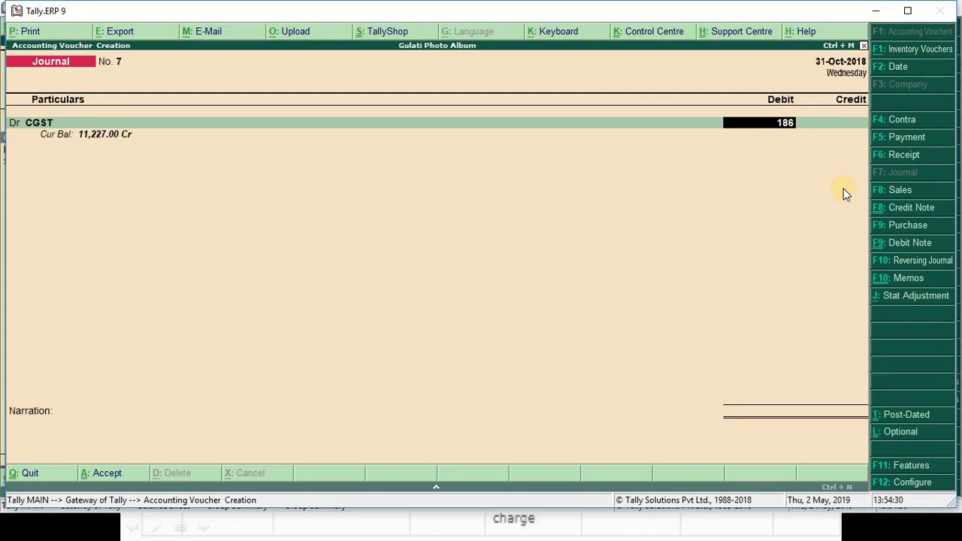
{"action": "type", "text": "9"}
{"action": "key", "text": "Return"}
{"action": "key", "text": "d"}
{"action": "key", "text": "Return"}
{"action": "key", "text": "Return"}
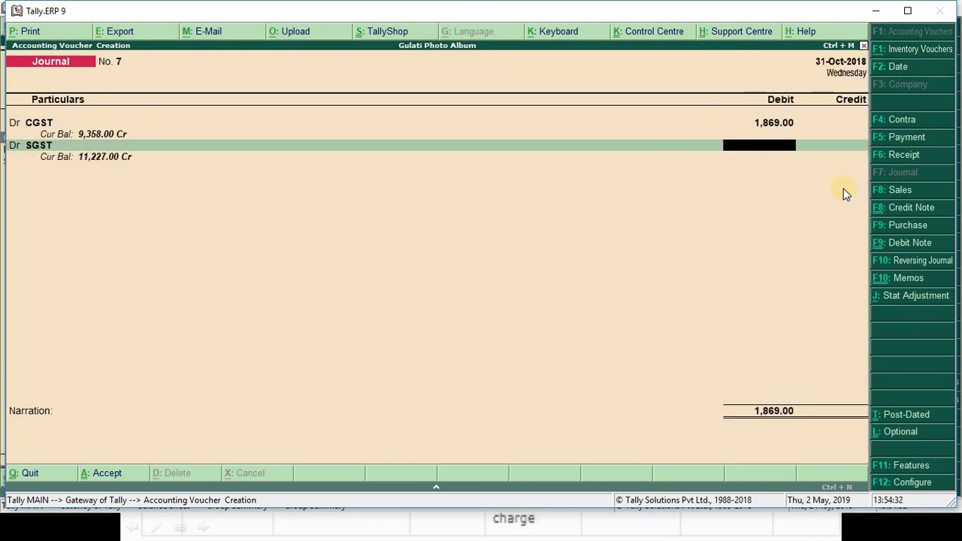
{"action": "type", "text": "1869"}
{"action": "key", "text": "Return"}
{"action": "key", "text": "Return"}
{"action": "type", "text": "ig"}
{"action": "key", "text": "Return"}
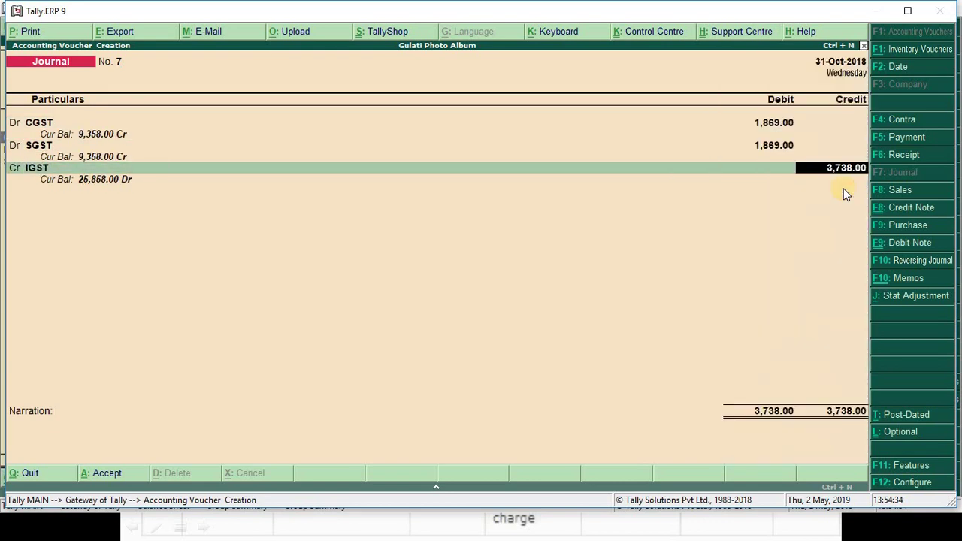
- Verify October's IGST debit 3738, tax debits 555 and balance 5197 in Excel
{"action": "key", "text": "alt+Tab"}
{"action": "key", "text": "alt+Tab"}
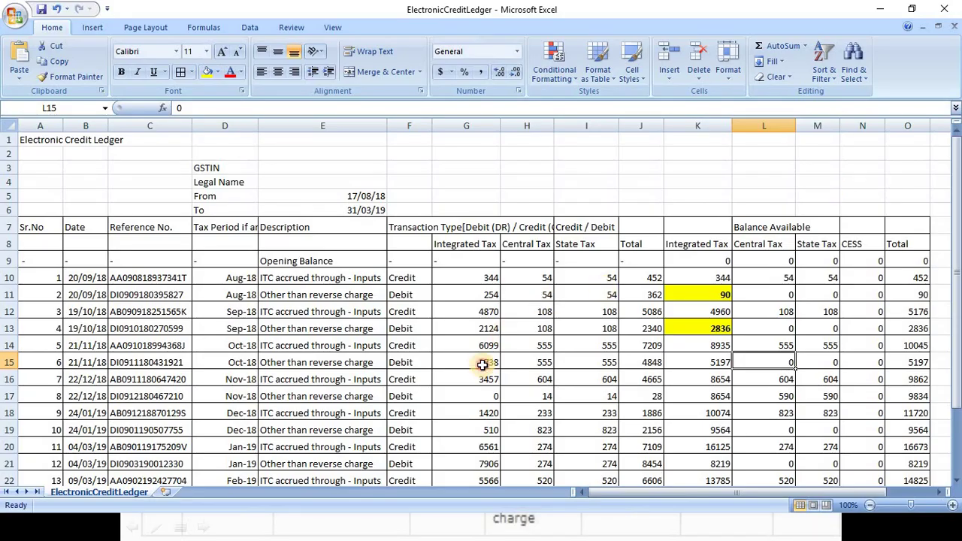
{"action": "left_click", "coordinate": [482, 365]}
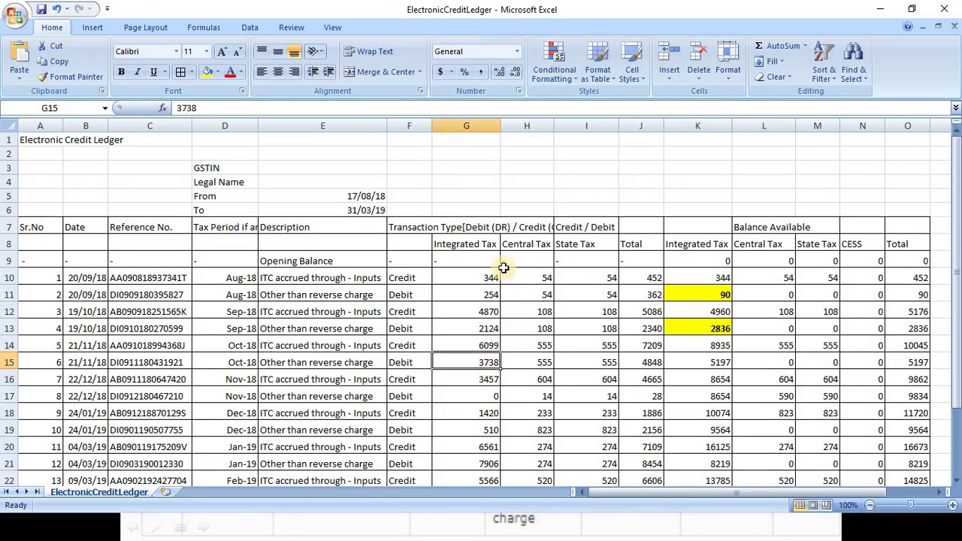
{"action": "left_click", "coordinate": [528, 361]}
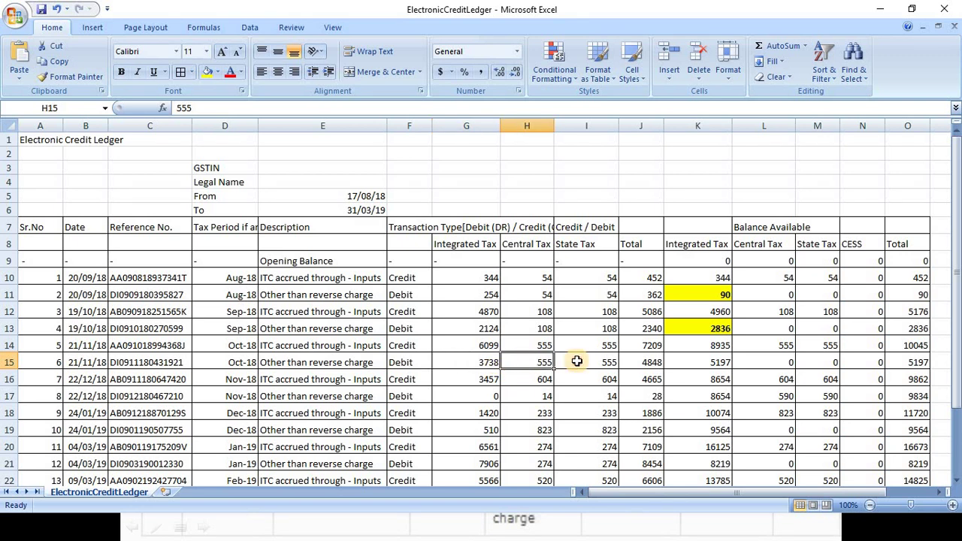
{"action": "left_click", "coordinate": [576, 362]}
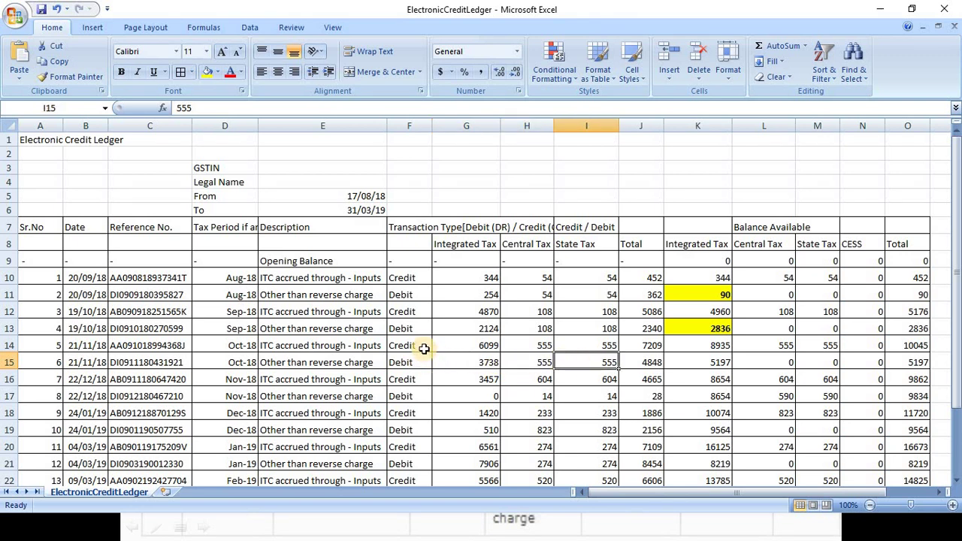
{"action": "left_click", "coordinate": [651, 364]}
{"action": "left_click", "coordinate": [714, 363]}
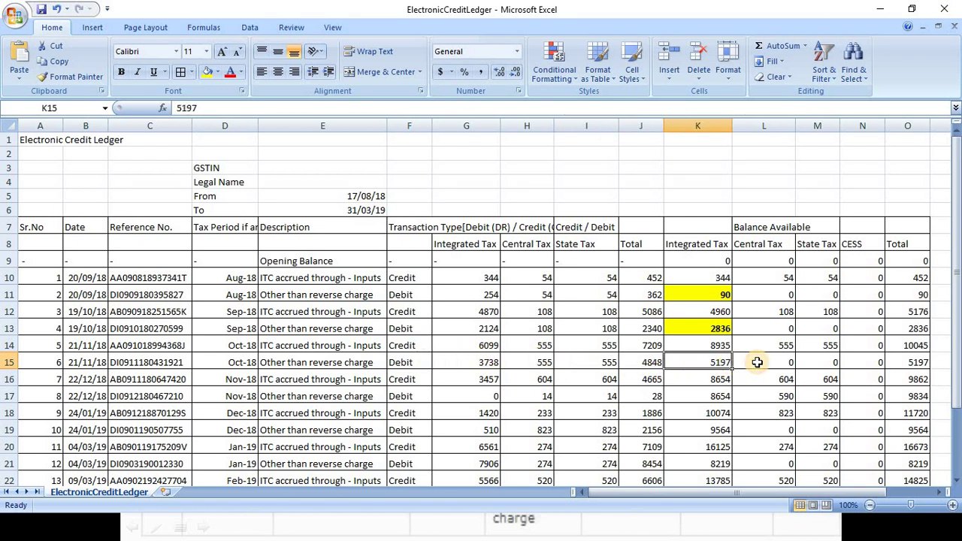
{"action": "key", "text": "alt+Tab"}
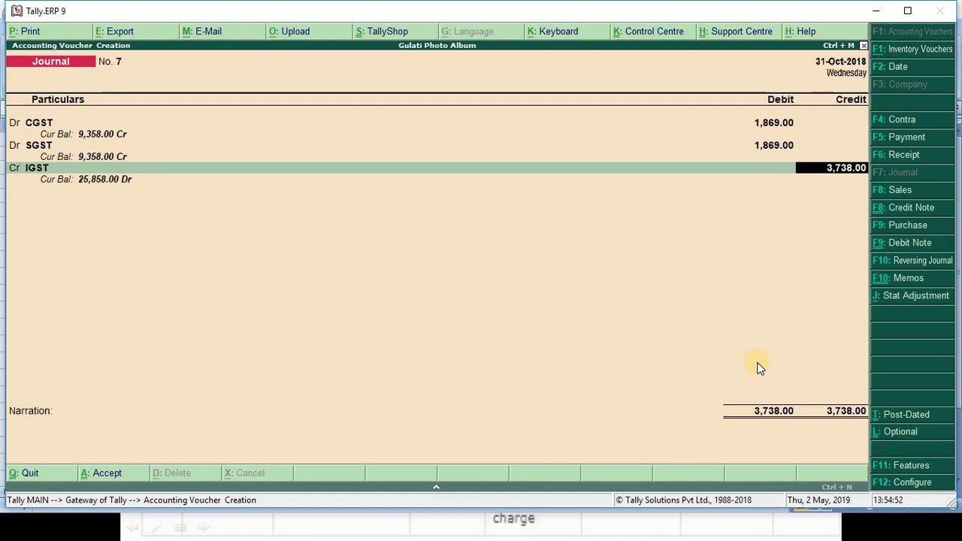
- Credit IGST 3,738, add the set-off narration and save Journal No. 7
{"action": "key", "text": "Return"}
{"action": "key", "text": "ctrl+r"}
{"action": "key", "text": "Return"}
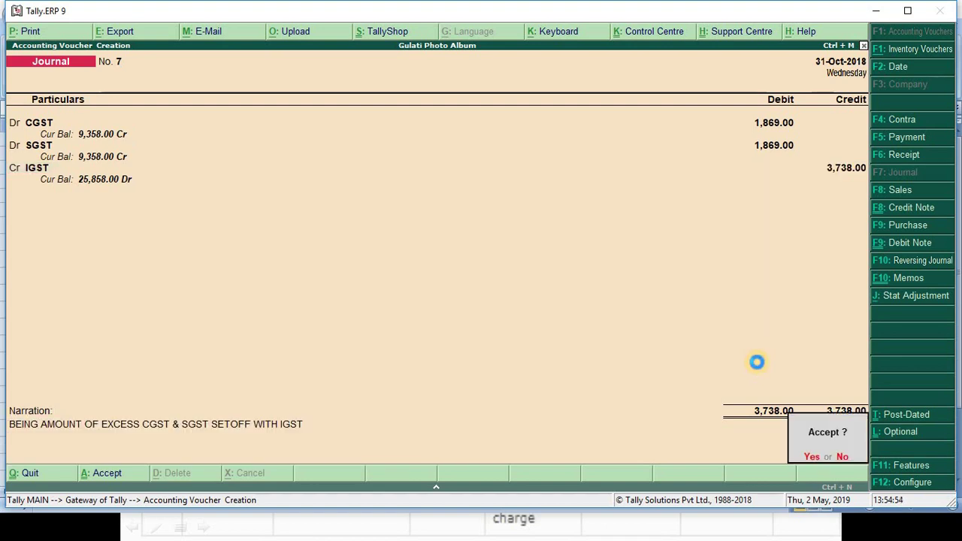
{"action": "key", "text": "Return"}
{"action": "key", "text": "alt+Tab"}
{"action": "key", "text": "alt+Tab"}
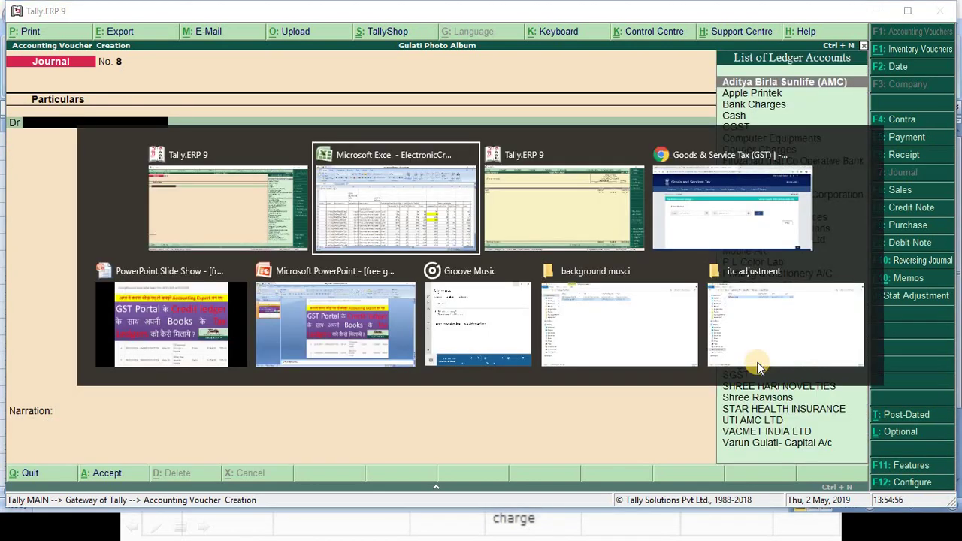
{"action": "key", "text": "Escape"}
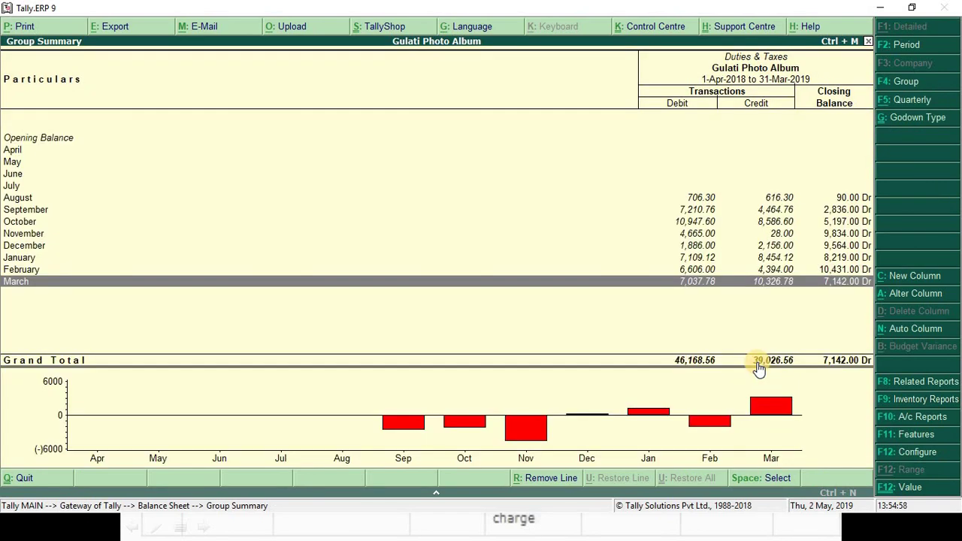
- Open October's breakdown in Tally and fill Excel's matched 5197 balance in K15 yellow
{"action": "key", "text": "Up"}
{"action": "key", "text": "Up"}
{"action": "key", "text": "Up"}
{"action": "key", "text": "Up"}
{"action": "key", "text": "Up"}
{"action": "key", "text": "Return"}
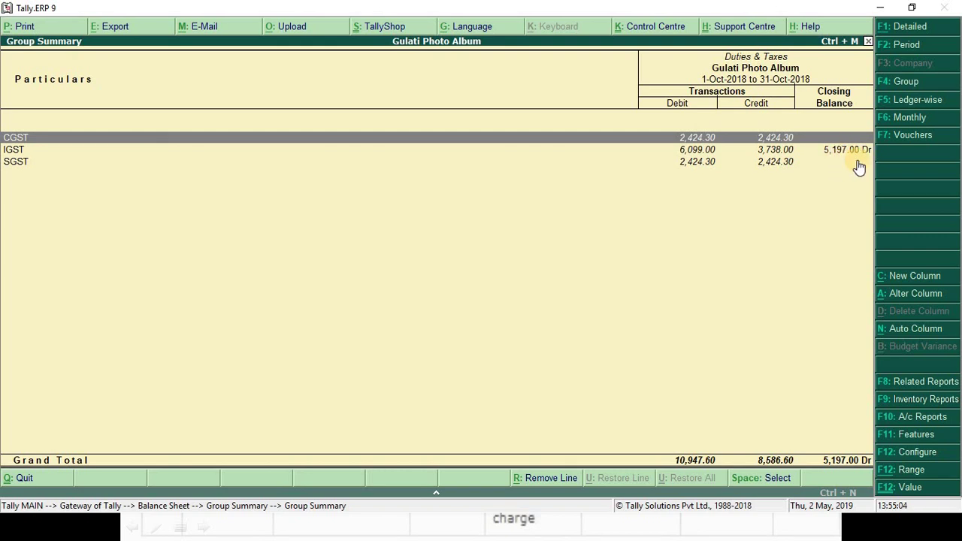
{"action": "key", "text": "alt+Tab"}
{"action": "key", "text": "Tab"}
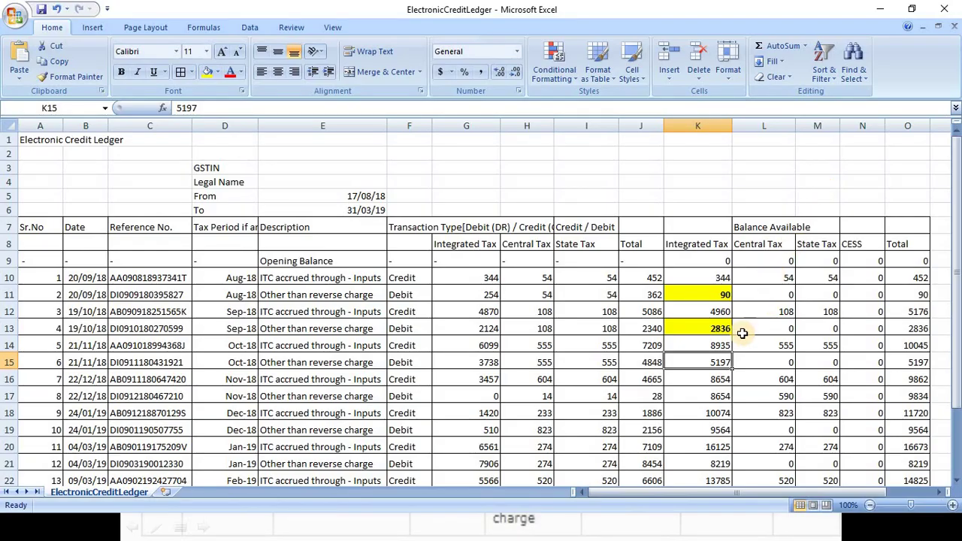
{"action": "left_click", "coordinate": [206, 71]}
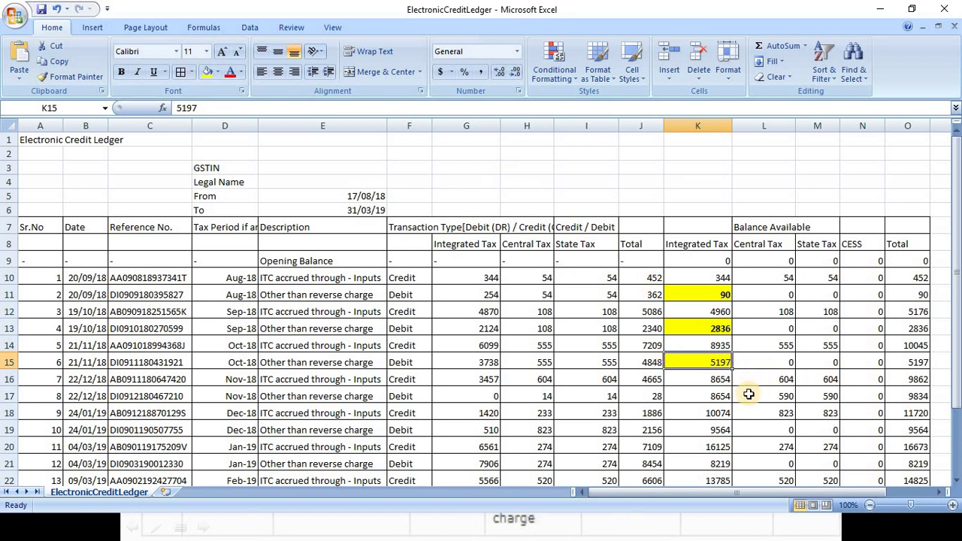
{"action": "left_click", "coordinate": [748, 393]}
{"action": "key", "text": "alt+Tab"}
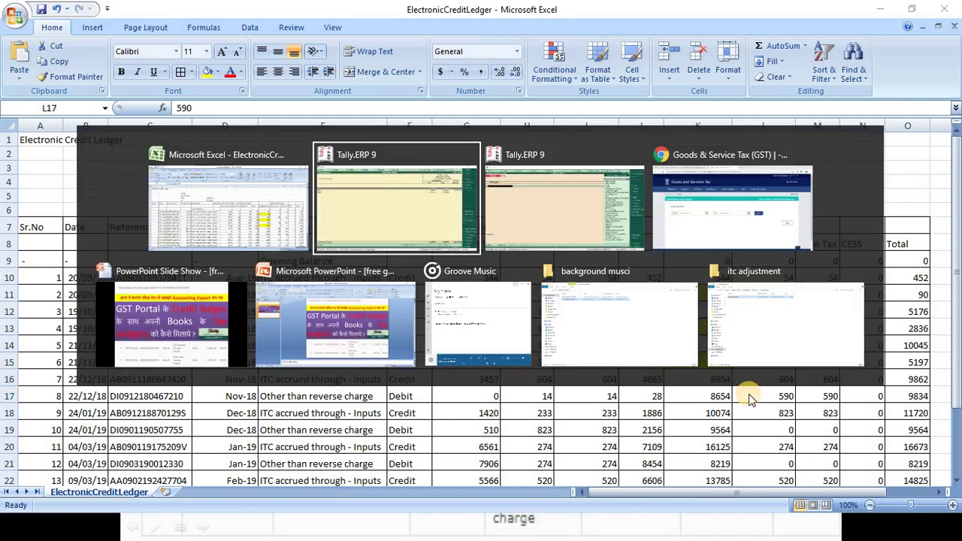
{"action": "key", "text": "Escape"}
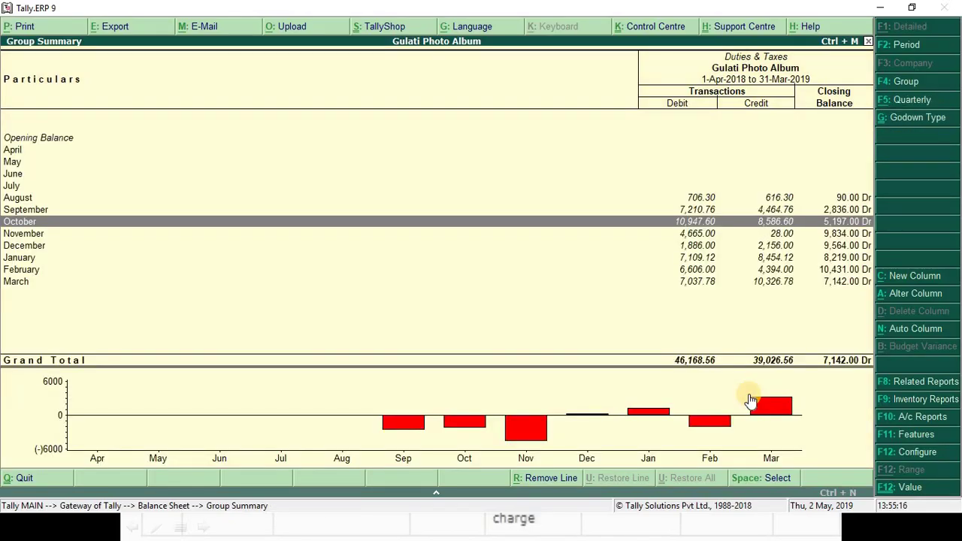
- Drill into November's CGST, IGST and SGST, then check Excel's November central tax debit of 14
{"action": "key", "text": "Down"}
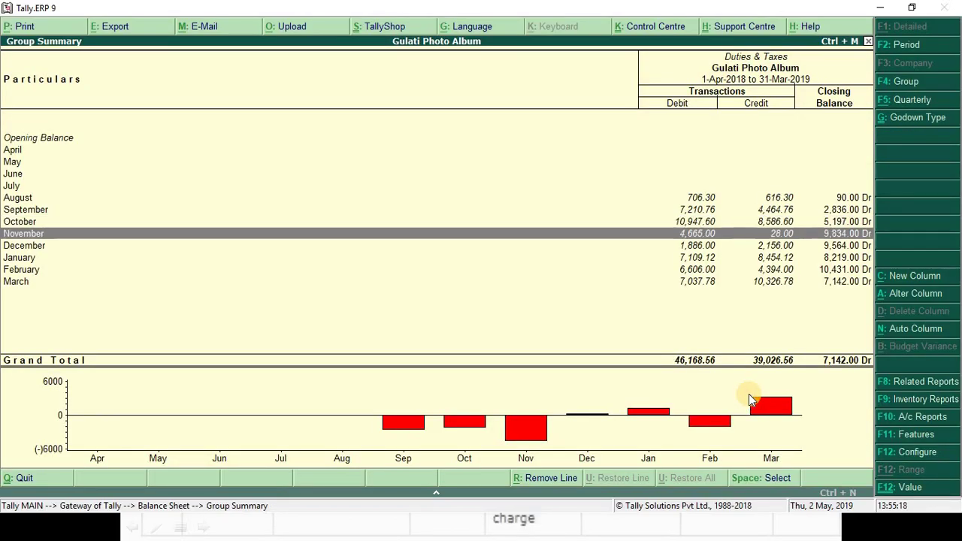
{"action": "key", "text": "Return"}
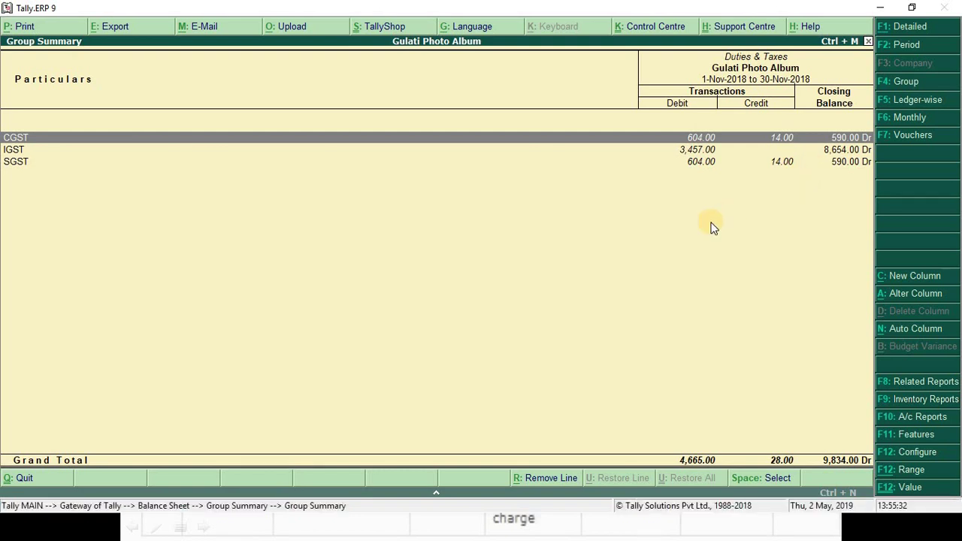
{"action": "key", "text": "alt+Tab"}
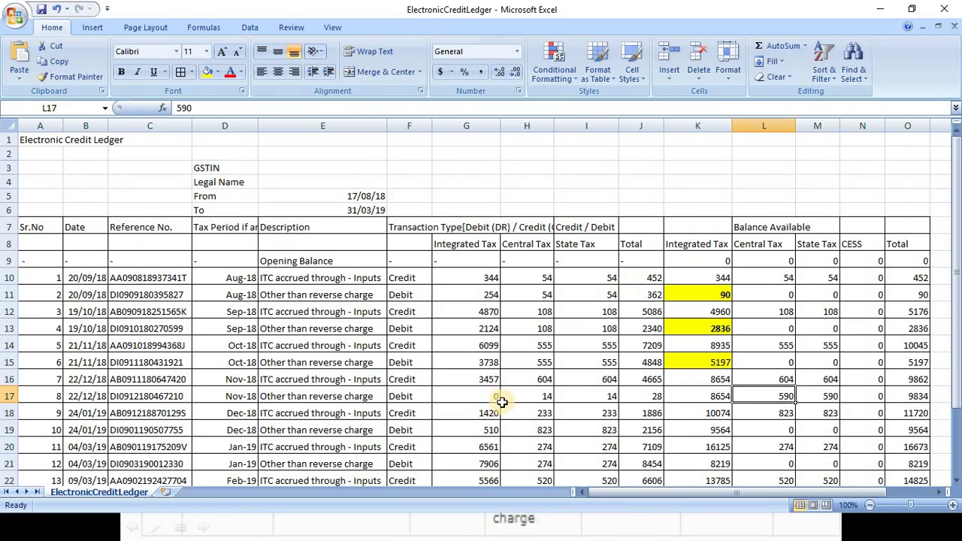
{"action": "left_click", "coordinate": [532, 396]}
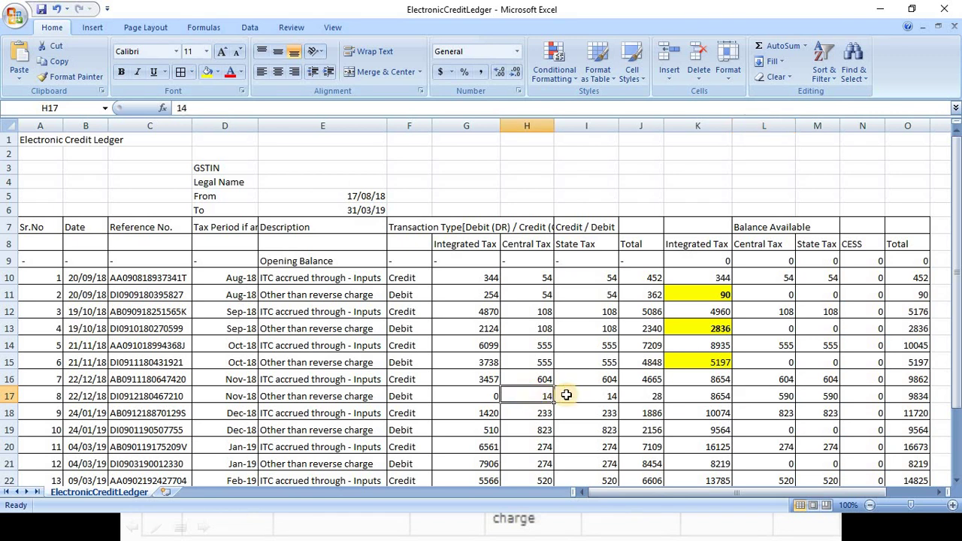
- Compare November's Excel figures (IGST credit 3457, credit total 4665, balances 8654 and 590) with Tally
{"action": "left_click", "coordinate": [487, 382]}
{"action": "left_click", "coordinate": [651, 377]}
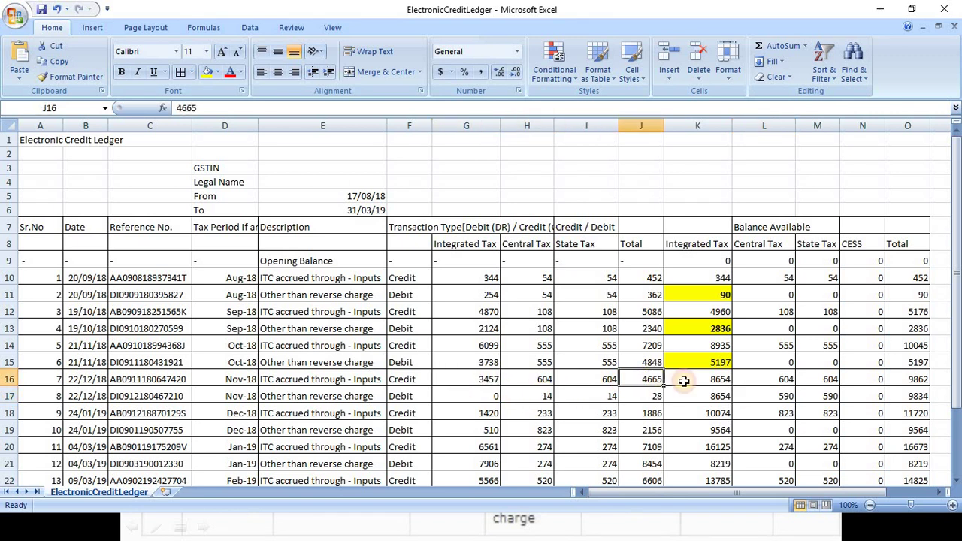
{"action": "left_click", "coordinate": [721, 392]}
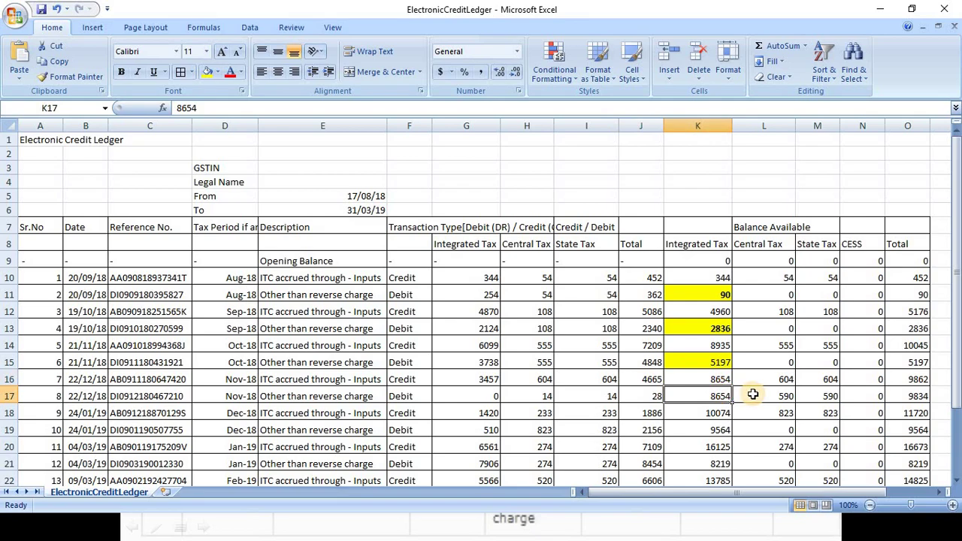
{"action": "left_click", "coordinate": [754, 393]}
{"action": "key", "text": "alt+Tab"}
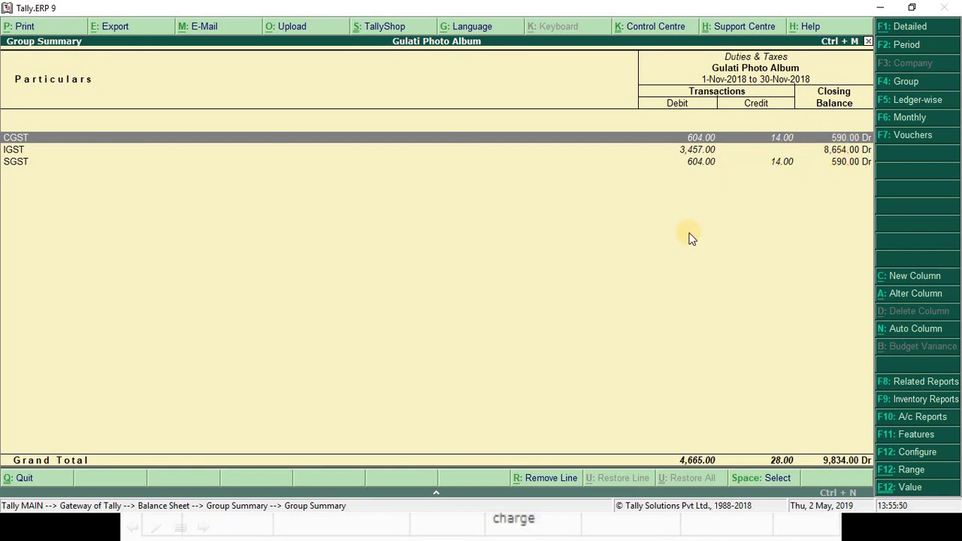
{"action": "key", "text": "alt+Tab"}
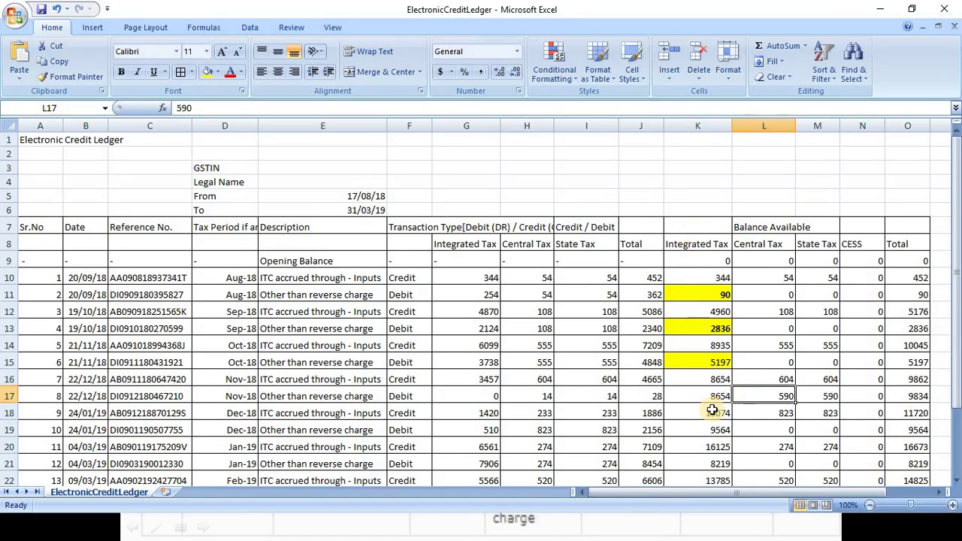
- Recheck November's Excel credits 604 and 604, debits 14 and 28, and balances 8654, 590, 590
{"action": "left_click", "coordinate": [702, 396]}
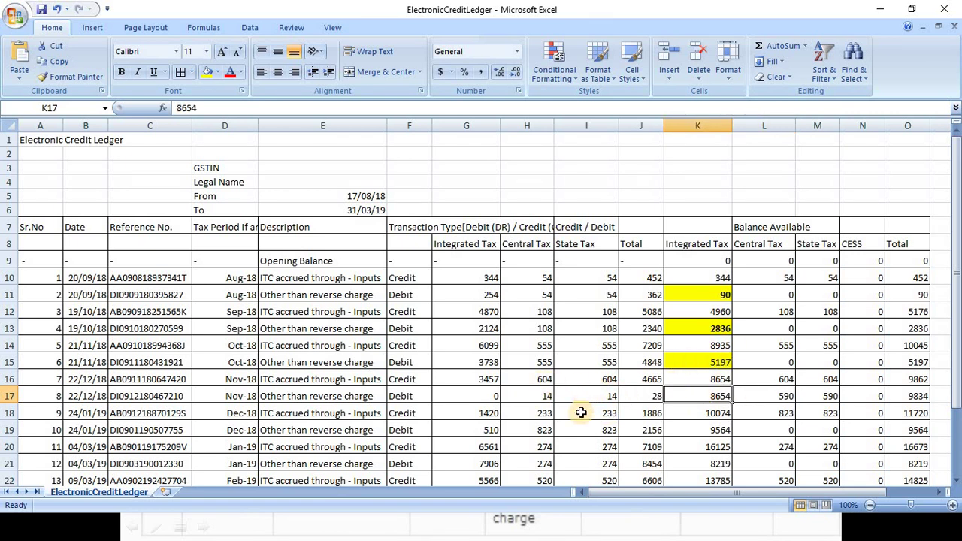
{"action": "left_click", "coordinate": [546, 376]}
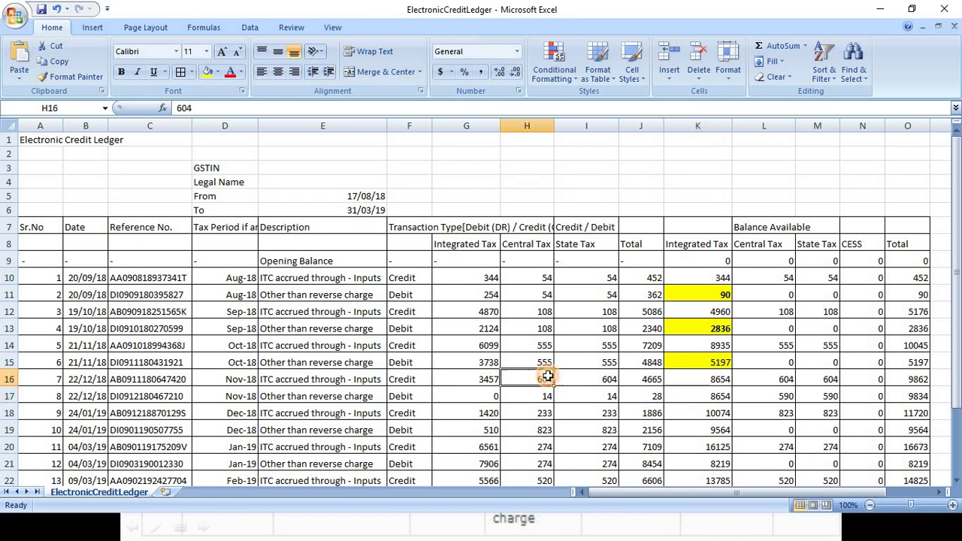
{"action": "left_click", "coordinate": [580, 377]}
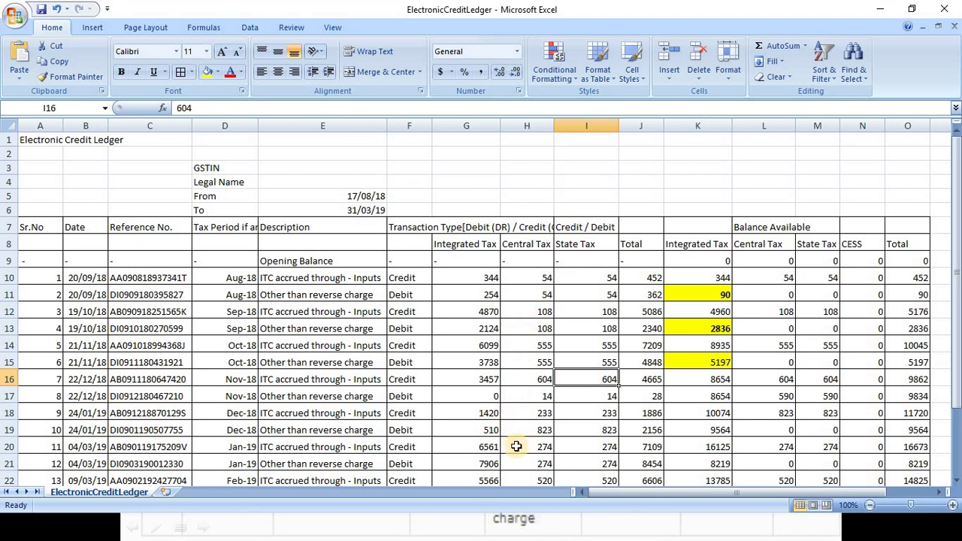
{"action": "left_click", "coordinate": [533, 390]}
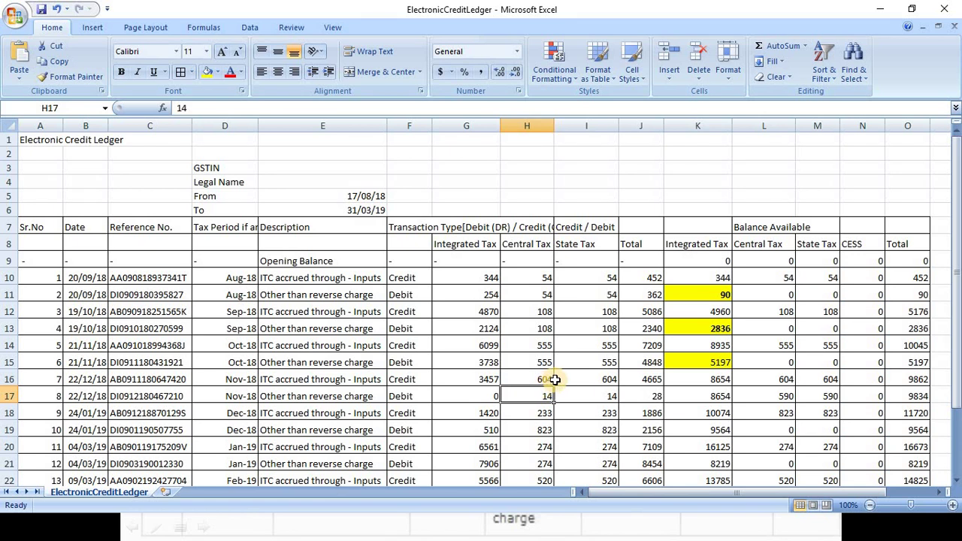
{"action": "left_click", "coordinate": [596, 379]}
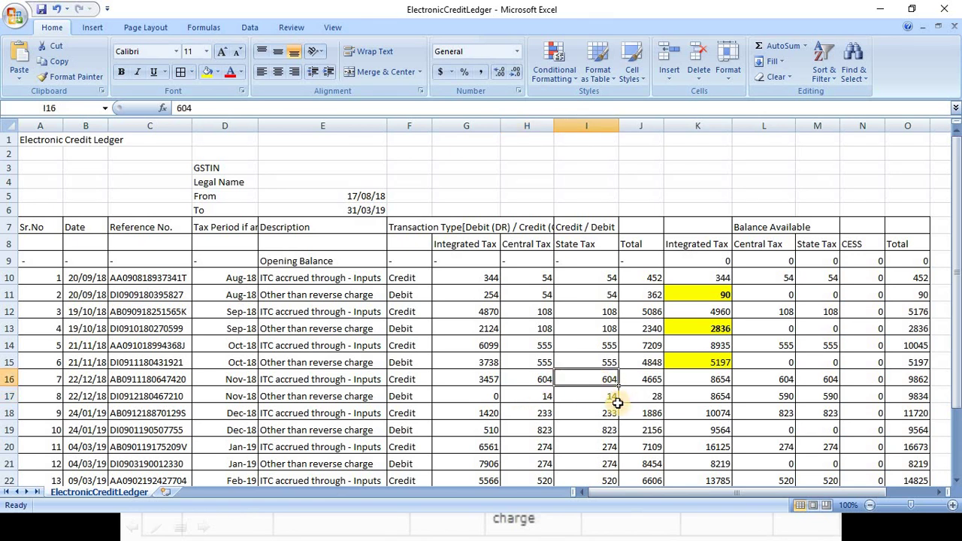
{"action": "left_click", "coordinate": [614, 407]}
{"action": "left_click", "coordinate": [640, 396]}
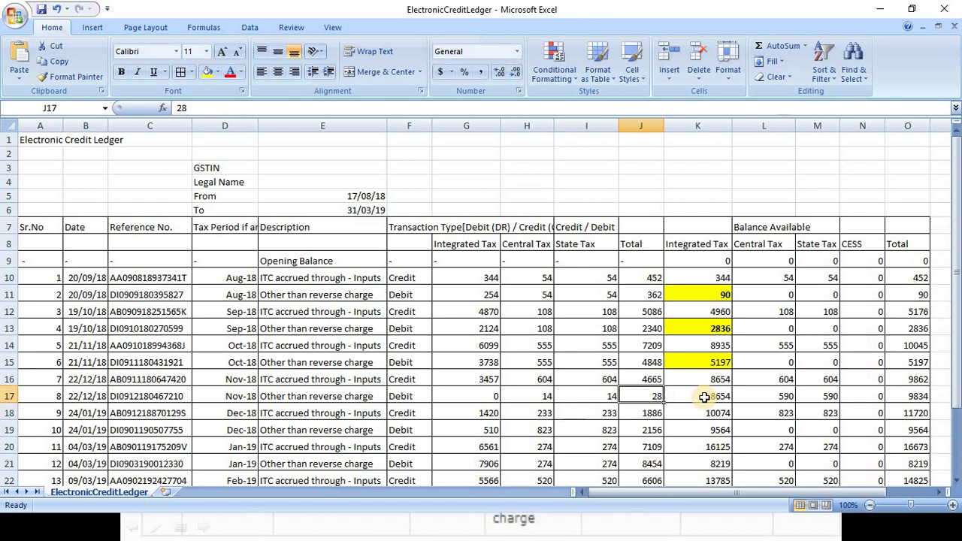
{"action": "left_click", "coordinate": [477, 393]}
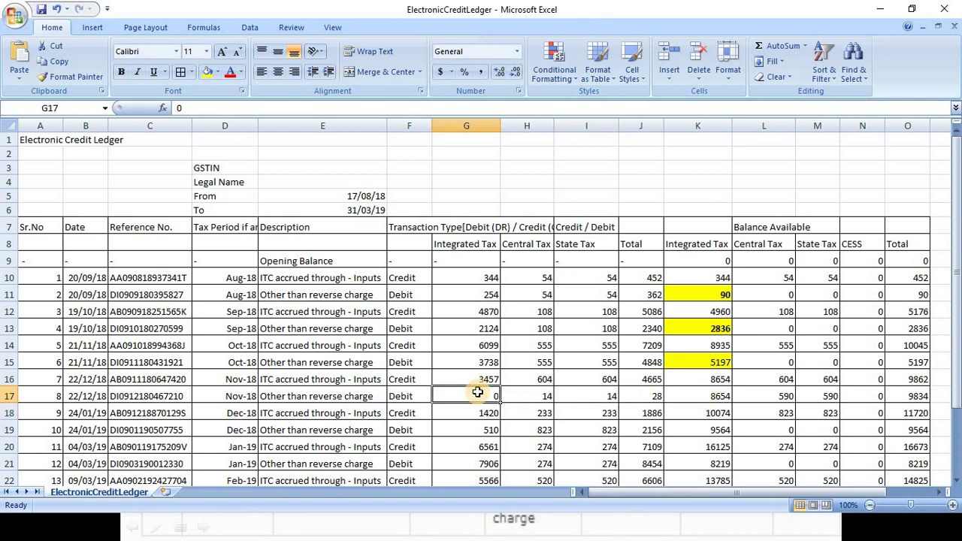
{"action": "left_click", "coordinate": [653, 383]}
{"action": "left_click", "coordinate": [651, 395]}
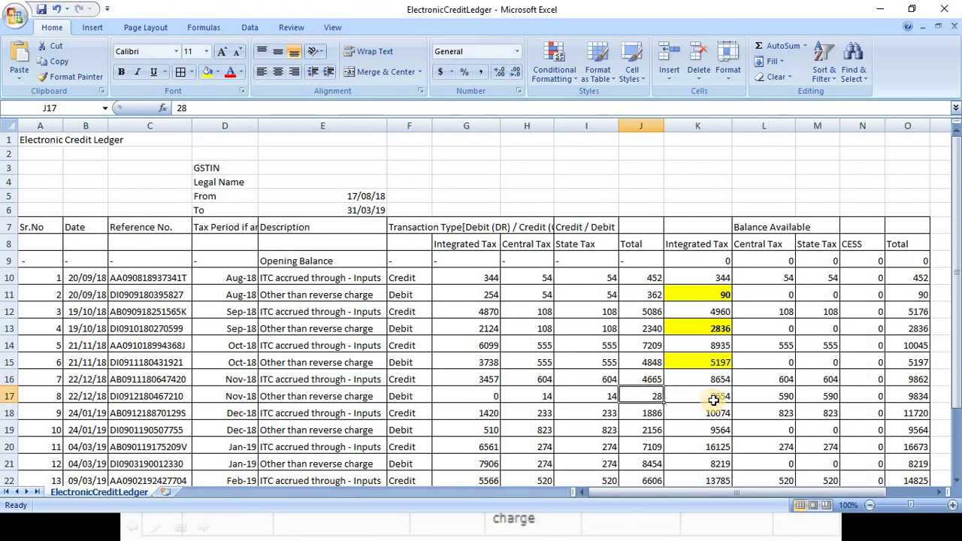
{"action": "left_click", "coordinate": [791, 396]}
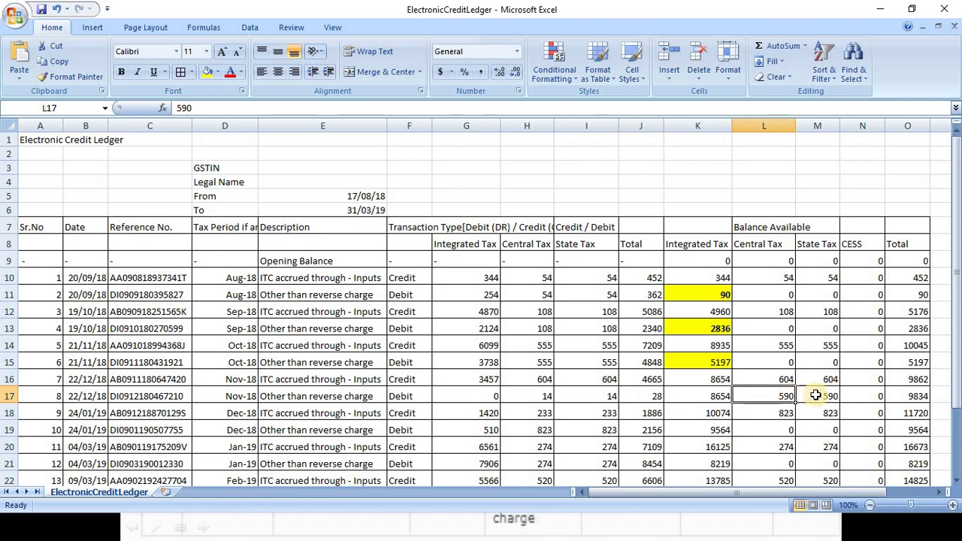
{"action": "left_click", "coordinate": [825, 395]}
{"action": "left_click", "coordinate": [697, 396]}
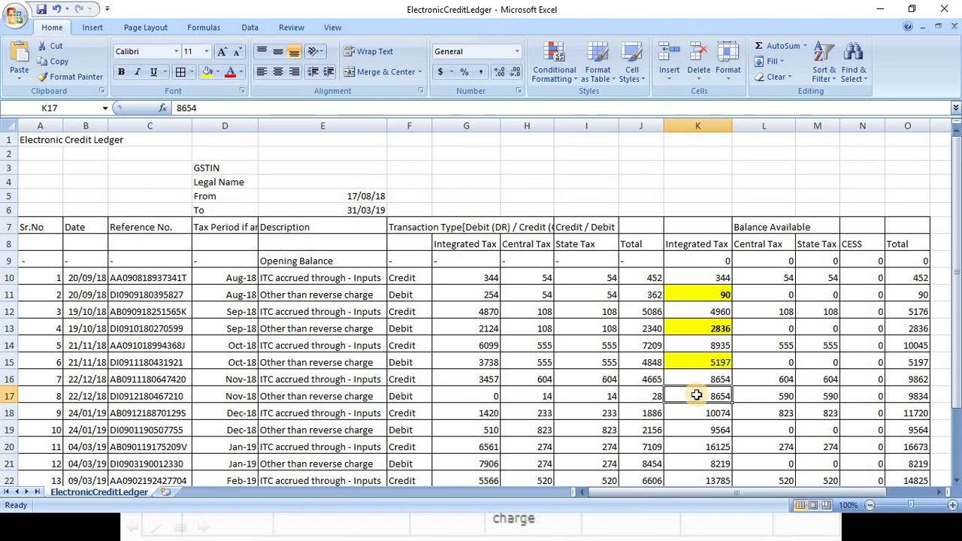
- Confirm November's balances in Tally, note CESS balance 0, and return to Tally's November summary
{"action": "key", "text": "alt+Tab"}
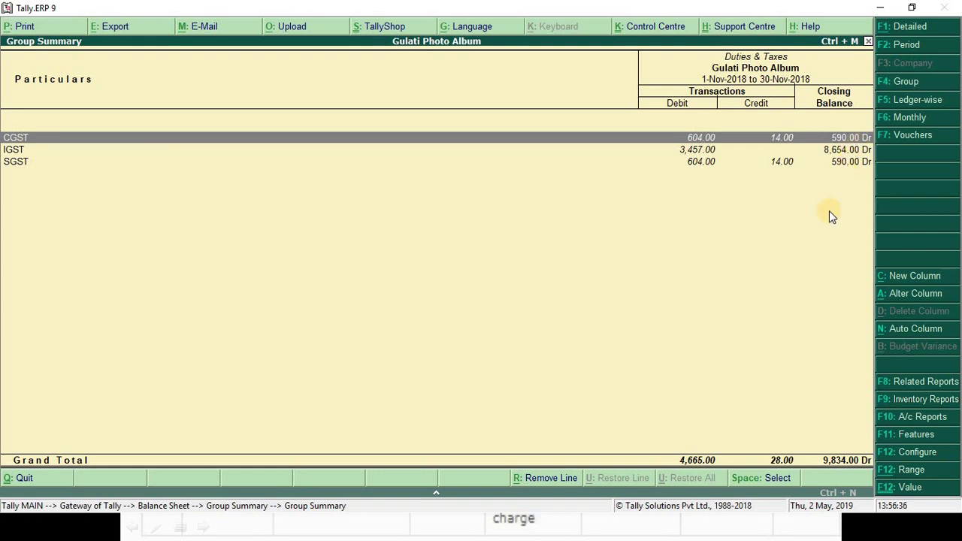
{"action": "key", "text": "alt+Tab"}
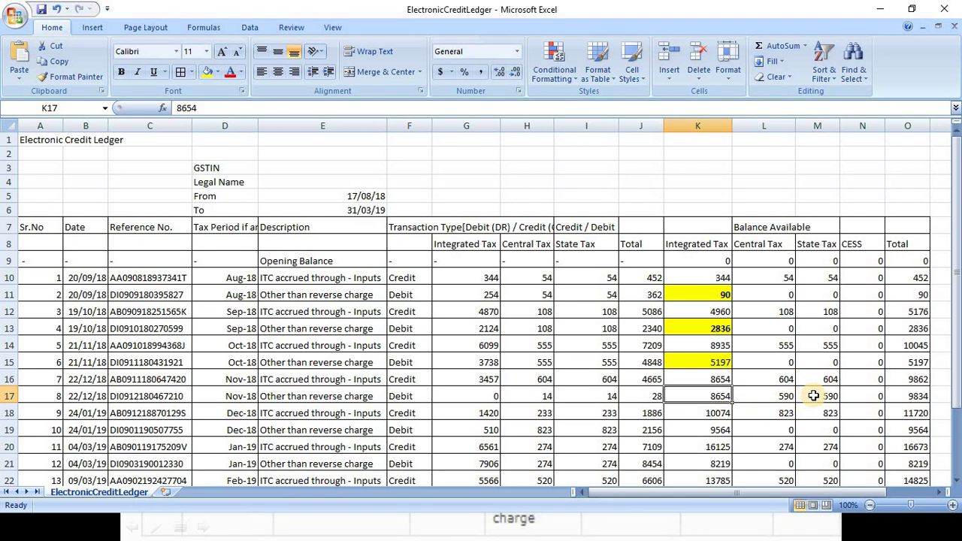
{"action": "left_click", "coordinate": [852, 396]}
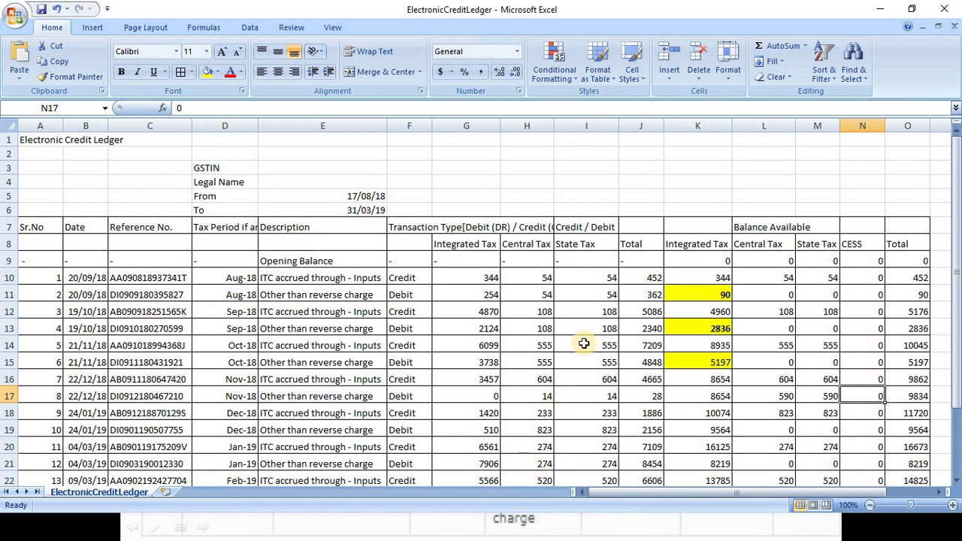
{"action": "left_click", "coordinate": [515, 415]}
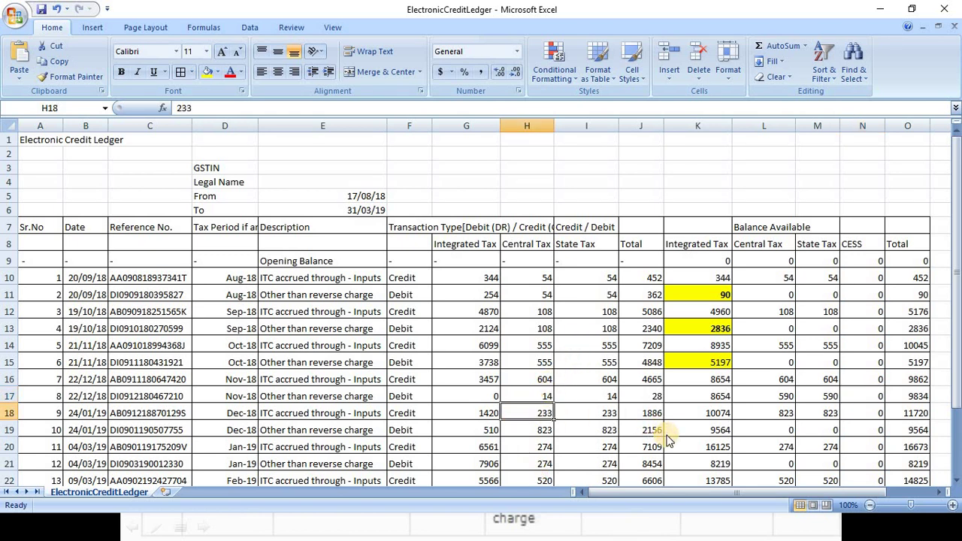
{"action": "key", "text": "alt+Tab"}
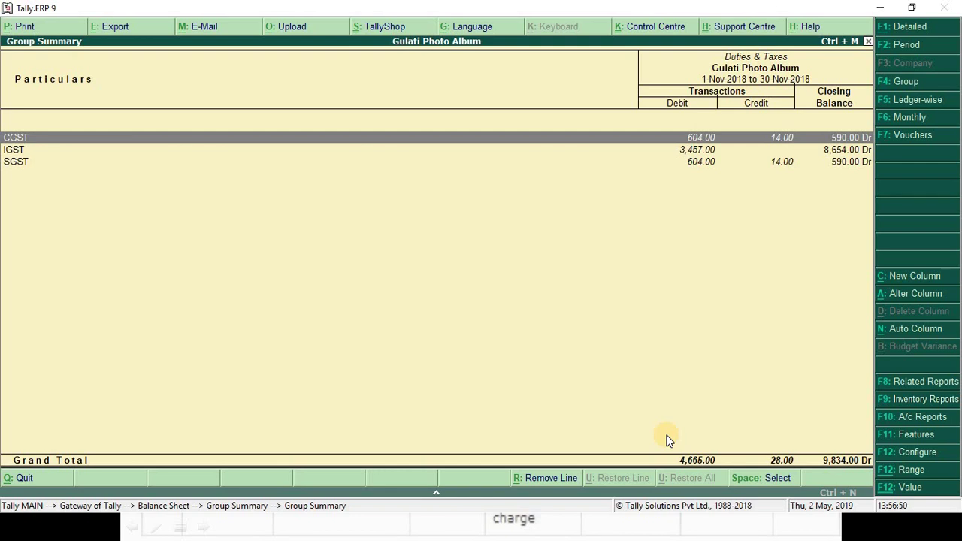
{"action": "key", "text": "Escape"}
- Open December's Duties & Taxes breakdown and compare Excel's December figures 1420, 233, 233 and 510
{"action": "key", "text": "Down"}
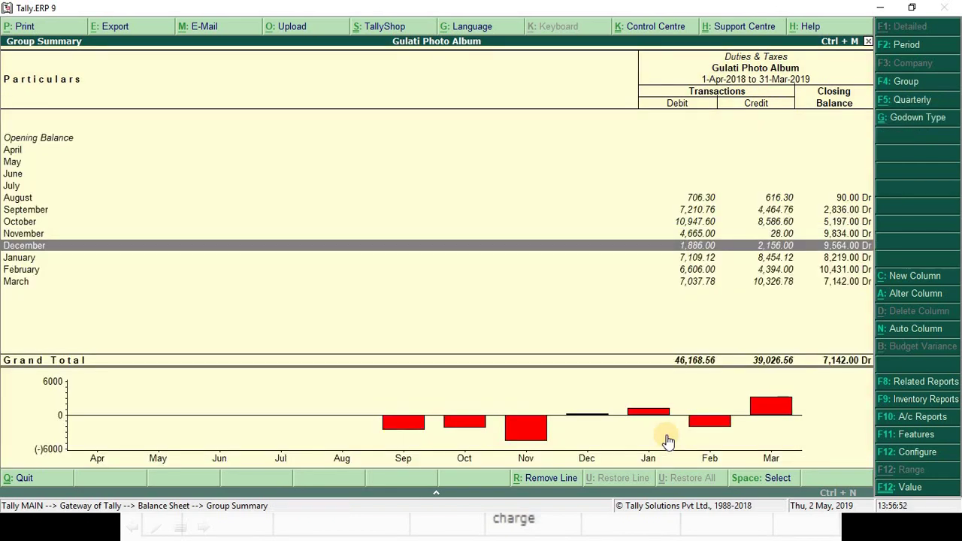
{"action": "key", "text": "Return"}
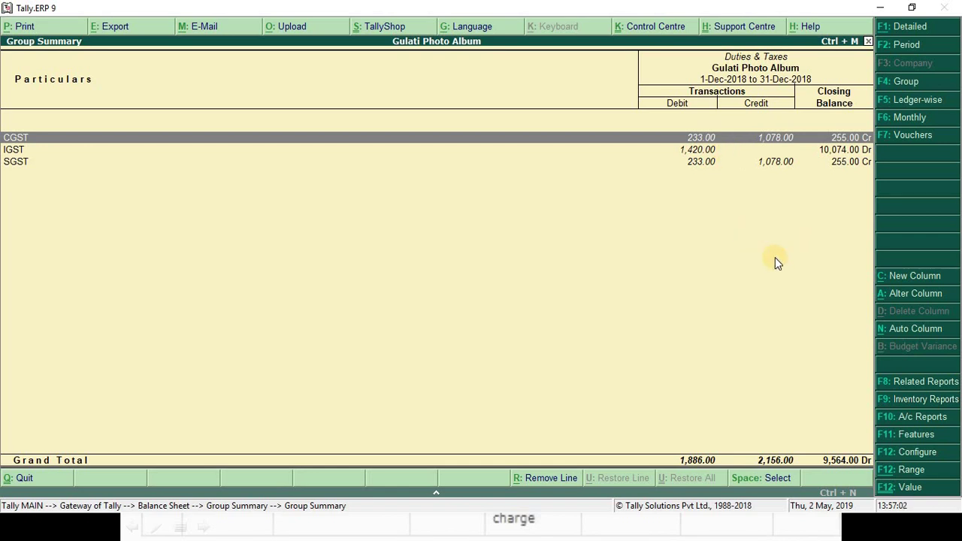
{"action": "key", "text": "alt+Tab"}
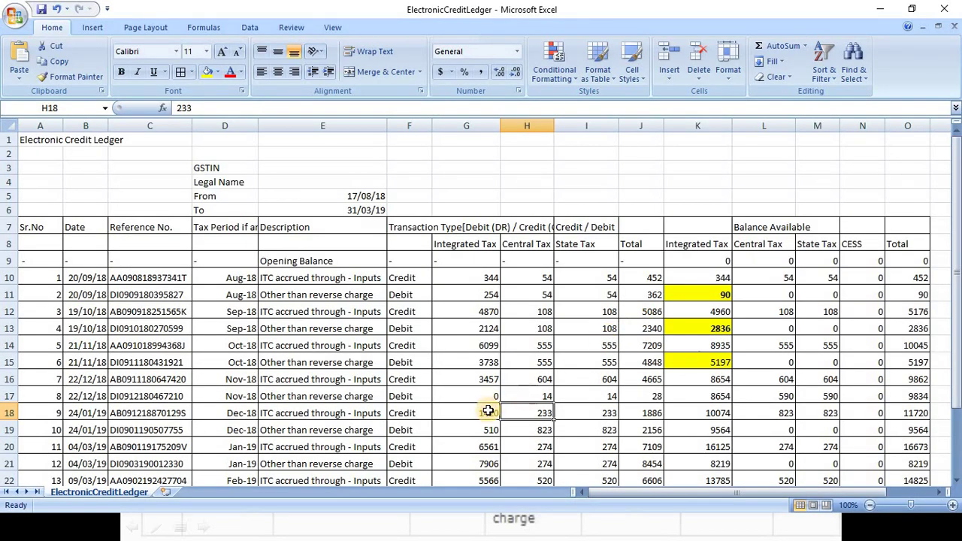
{"action": "left_click", "coordinate": [481, 412]}
{"action": "left_click", "coordinate": [522, 413]}
{"action": "left_click", "coordinate": [592, 413]}
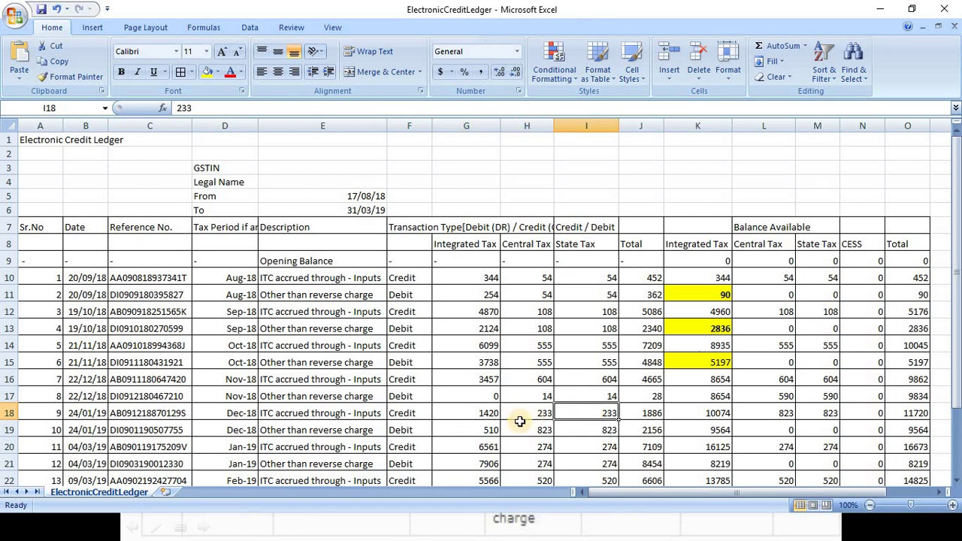
{"action": "left_click", "coordinate": [491, 430]}
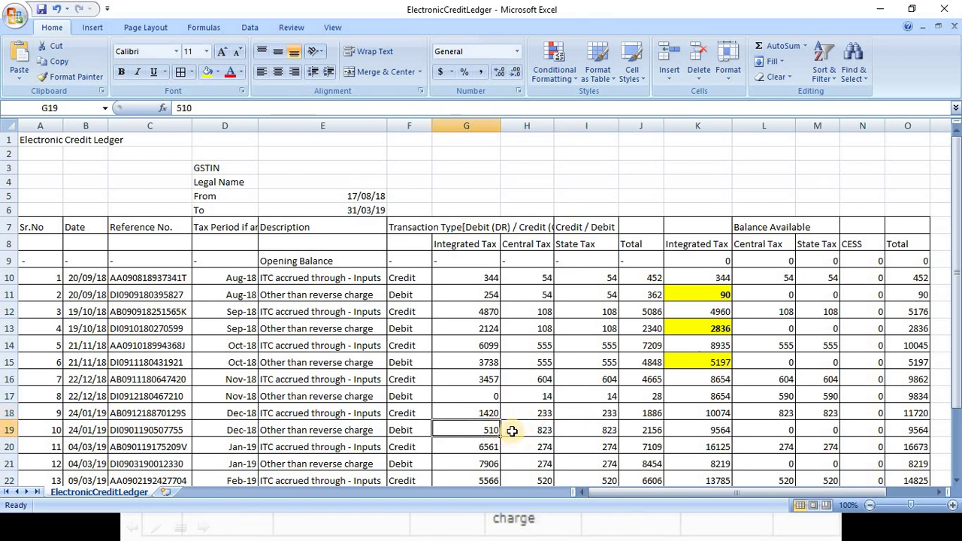
{"action": "key", "text": "alt+Tab"}
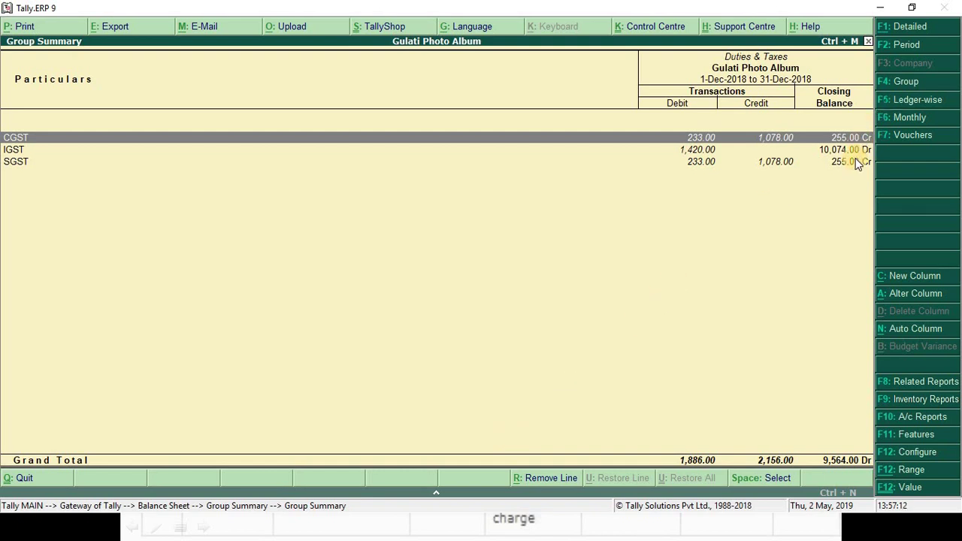
{"action": "key", "text": "alt+Tab"}
{"action": "key", "text": "alt+Tab"}
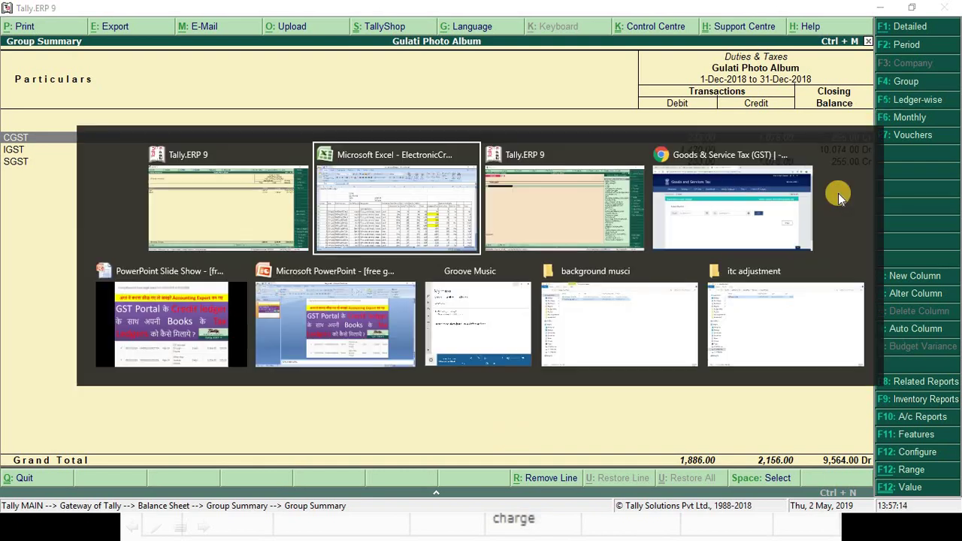
- Date the journal 31-12-2018 and debit CGST 255
{"action": "key", "text": "F2"}
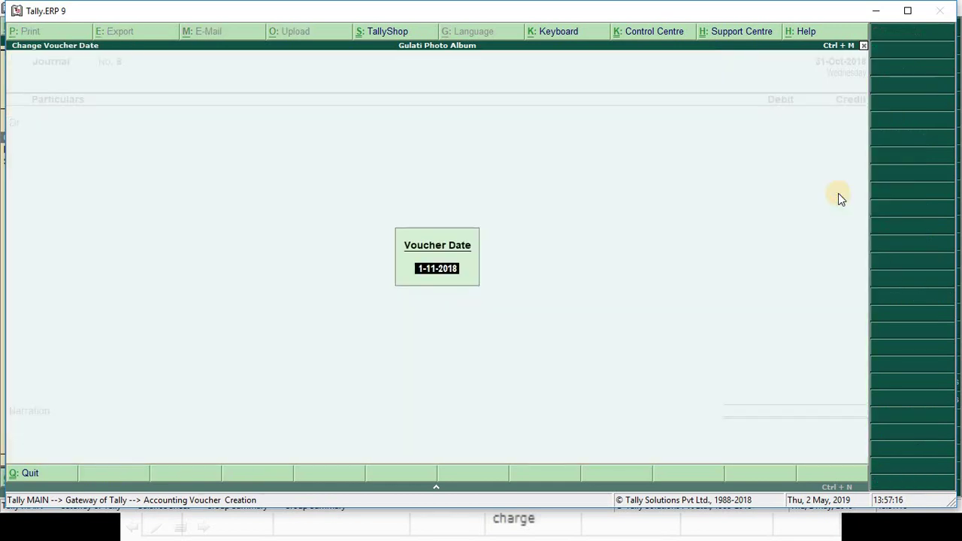
{"action": "type", "text": "31.12."}
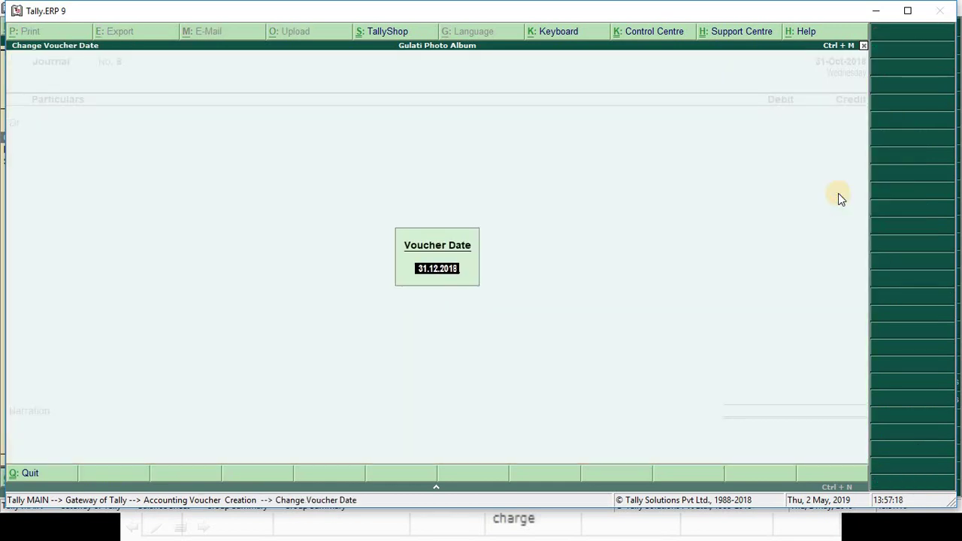
{"action": "key", "text": "Return"}
{"action": "type", "text": "CGS"}
{"action": "key", "text": "Return"}
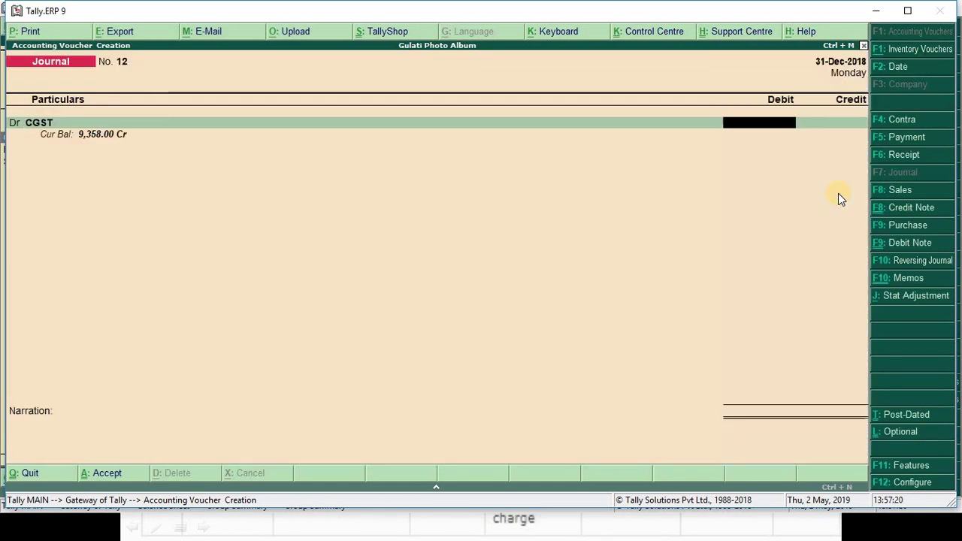
{"action": "key", "text": "alt+Tab"}
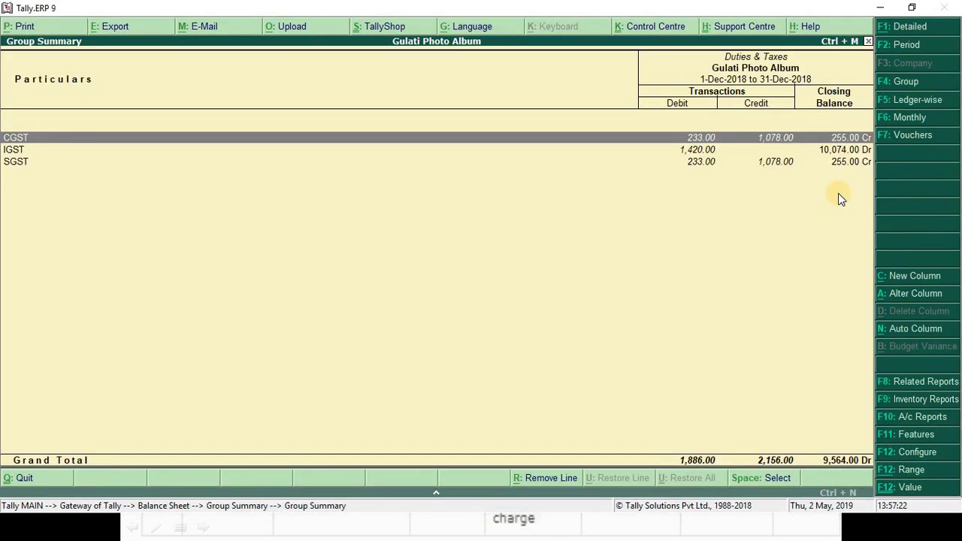
{"action": "key", "text": "alt+Tab"}
{"action": "type", "text": "255"}
{"action": "key", "text": "Return"}
- Debit SGST 255, credit IGST 510, narrate 'BEING AMOUNT OF EXCESS CGST & SGST SETOFF WITH IGST', and save
{"action": "type", "text": "i"}
{"action": "key", "text": "Return"}
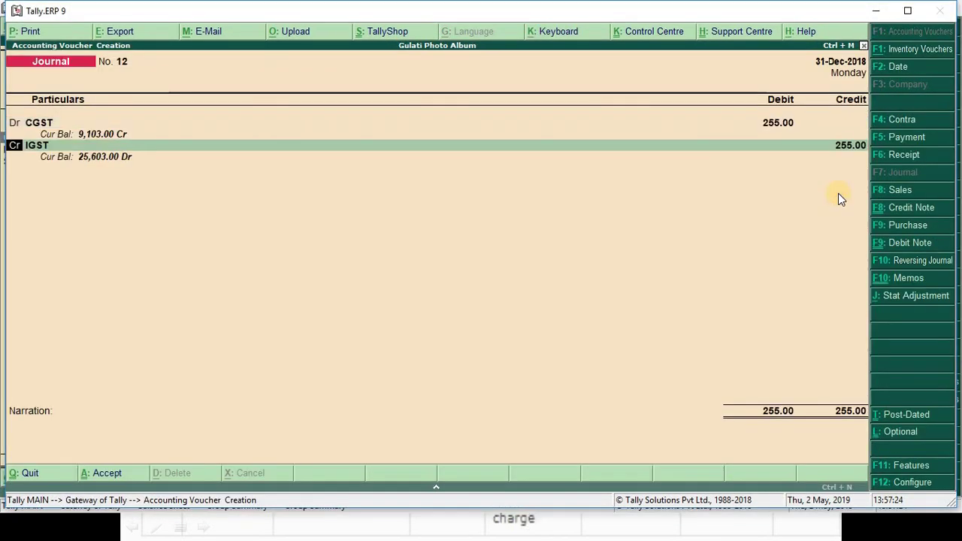
{"action": "type", "text": "d"}
{"action": "key", "text": "Return"}
{"action": "type", "text": "s"}
{"action": "key", "text": "Return"}
{"action": "type", "text": "255"}
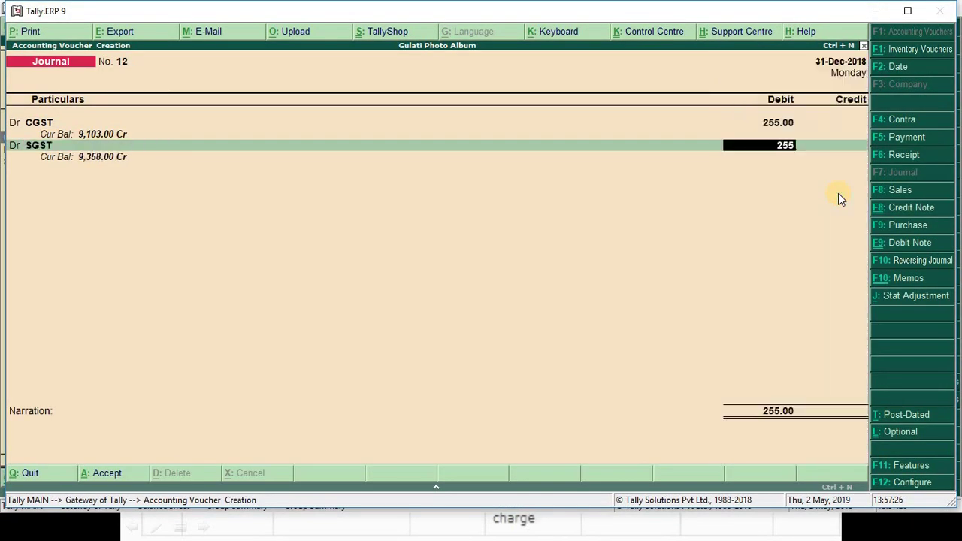
{"action": "key", "text": "Return"}
{"action": "type", "text": "i"}
{"action": "key", "text": "Return"}
{"action": "key", "text": "Return"}
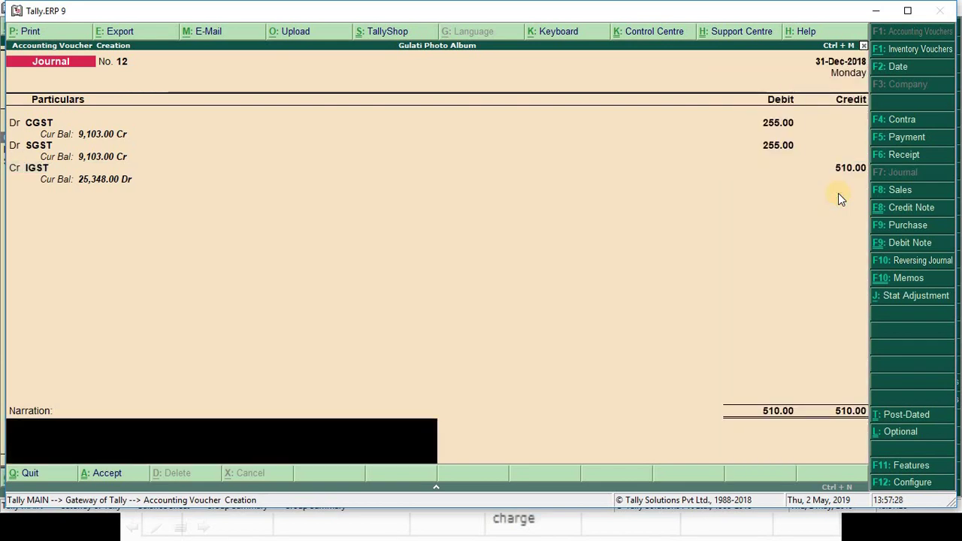
{"action": "type", "text": "BEING AMOUNT OF EXCESS CGST & SGST SETOFF WITH IGST"}
{"action": "key", "text": "Return"}
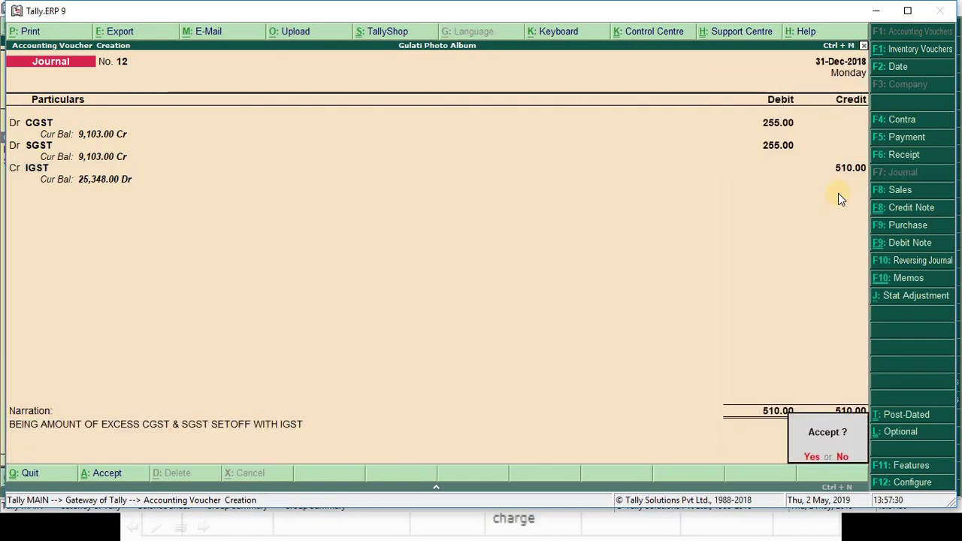
{"action": "key", "text": "Return"}
{"action": "key", "text": "alt+Tab"}
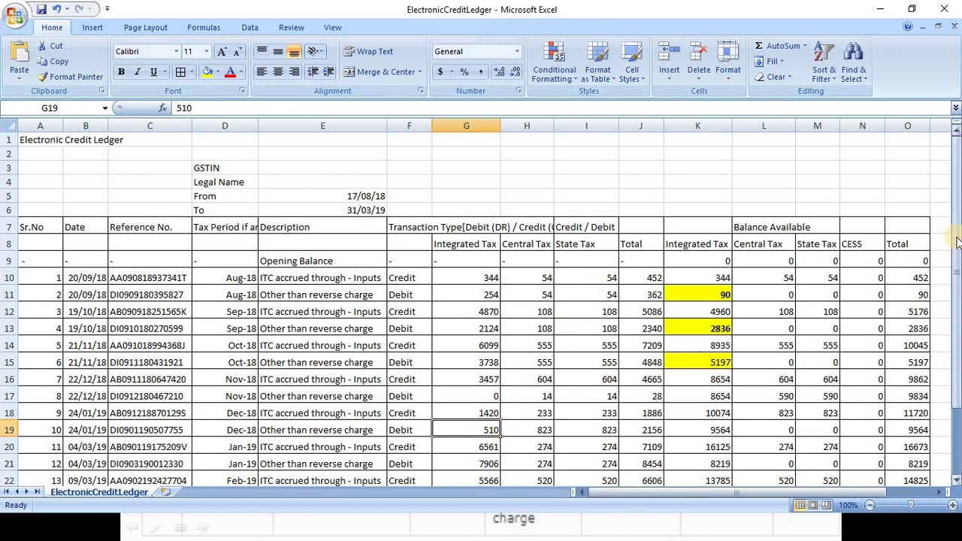
- Confirm K19's 9564 against Tally's December IGST closing and fill K19 yellow
{"action": "left_click_drag", "start_coordinate": [958, 241], "coordinate": [956, 342]}
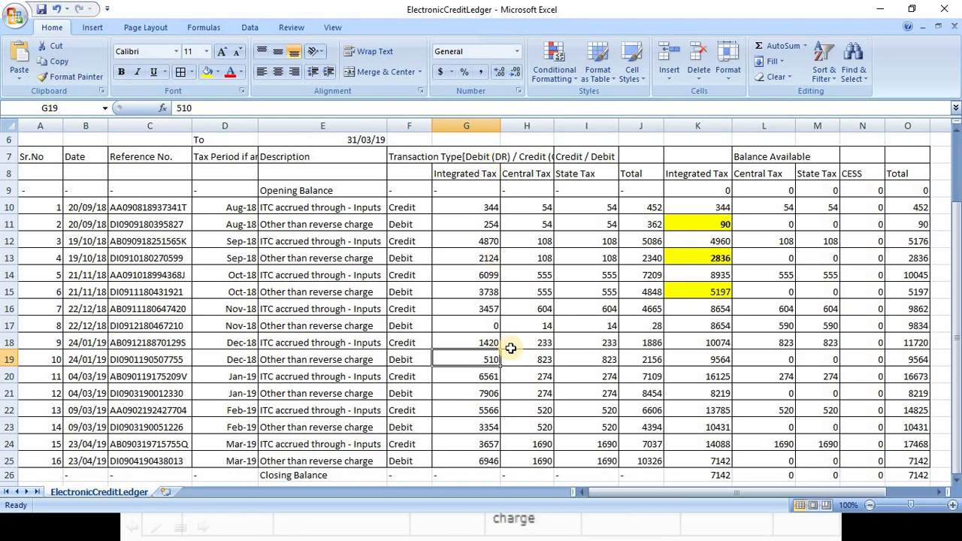
{"action": "left_click", "coordinate": [698, 359]}
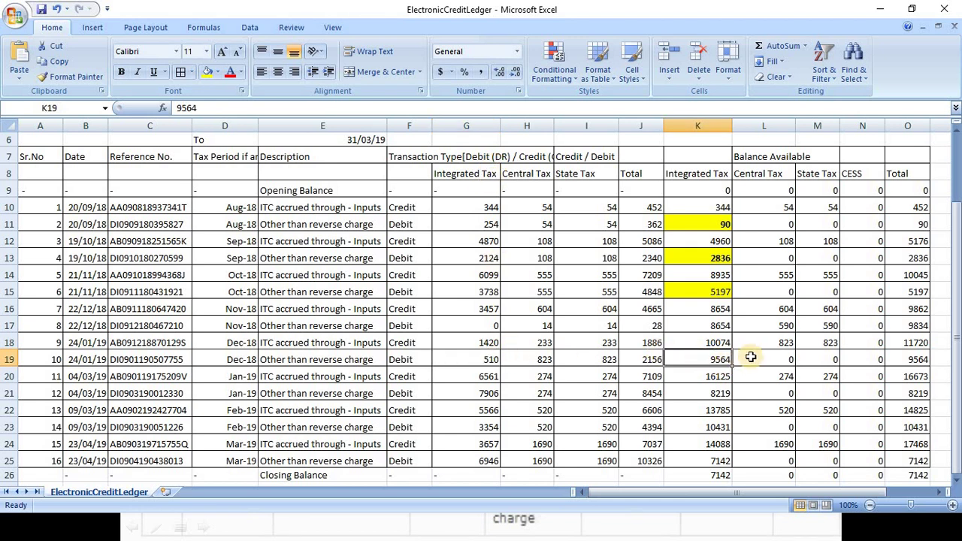
{"action": "key", "text": "alt+Tab"}
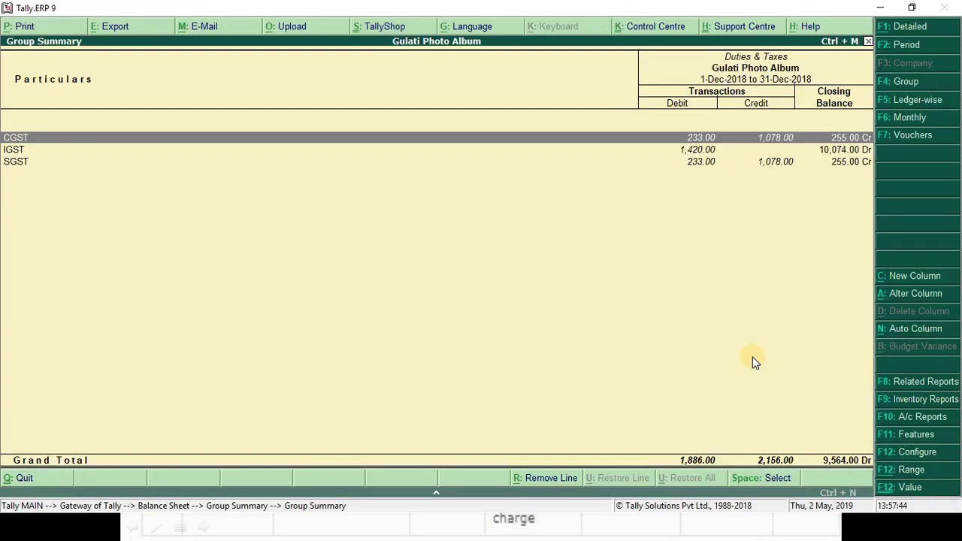
{"action": "key", "text": "Up"}
{"action": "key", "text": "Up"}
{"action": "key", "text": "Up"}
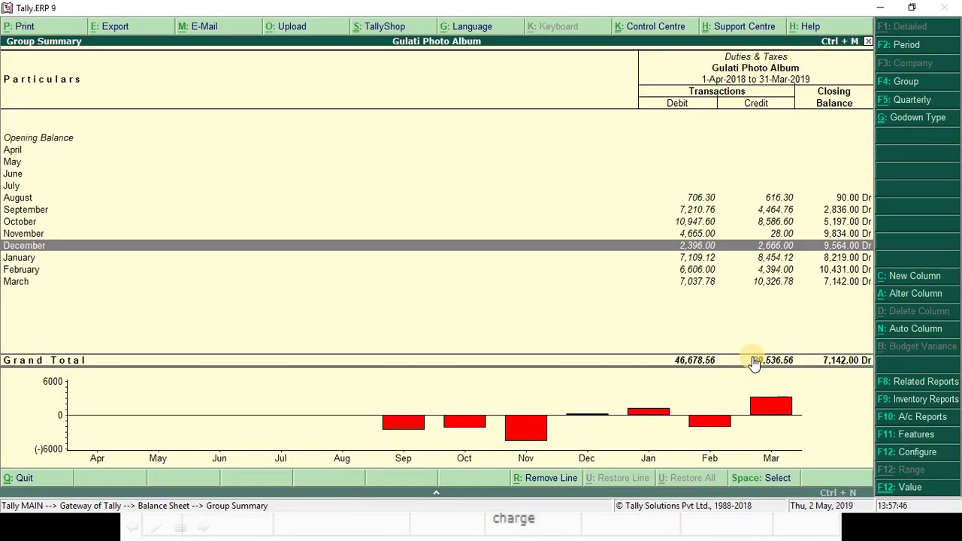
{"action": "key", "text": "Return"}
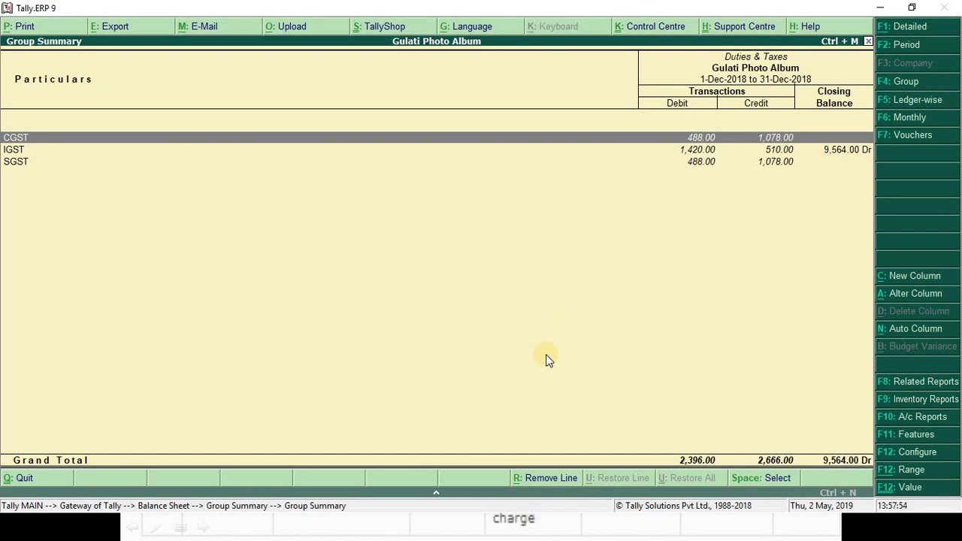
{"action": "key", "text": "alt+Tab"}
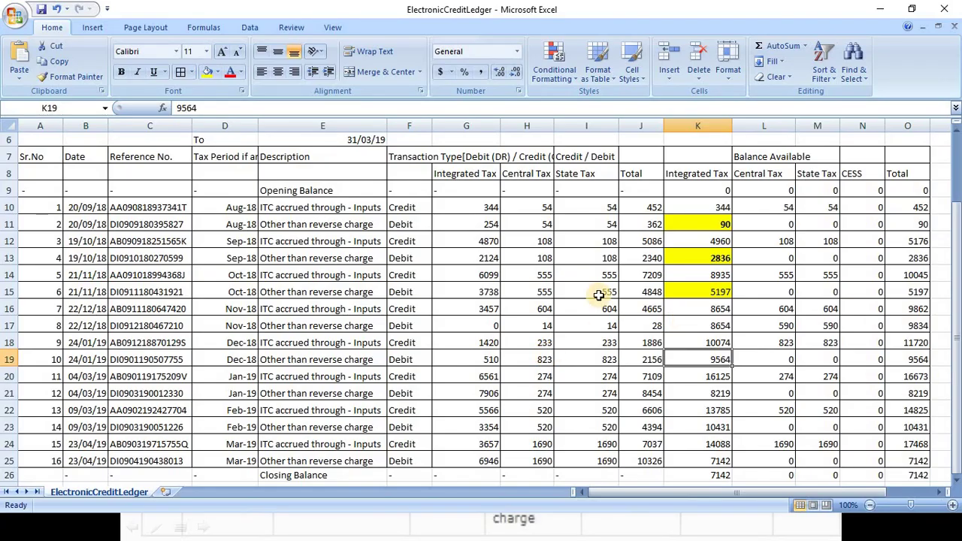
{"action": "left_click", "coordinate": [206, 72]}
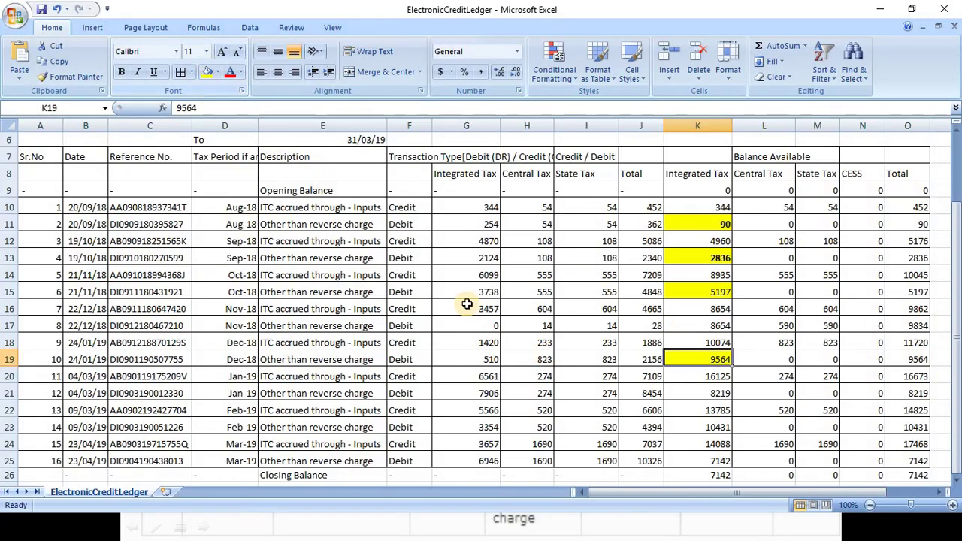
{"action": "left_click", "coordinate": [719, 396]}
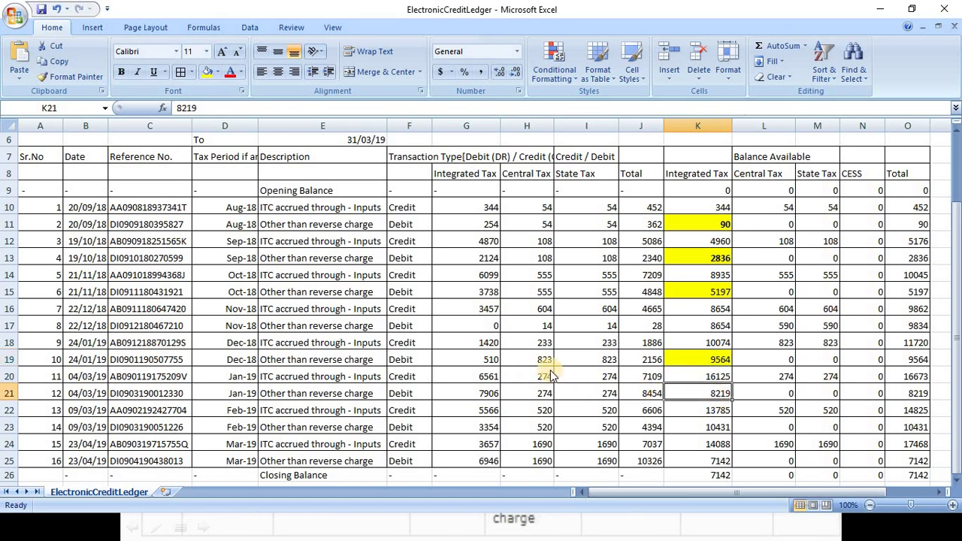
- Review January's Excel balances, then open January's tax ledger breakdown in Tally
{"action": "left_click", "coordinate": [220, 374]}
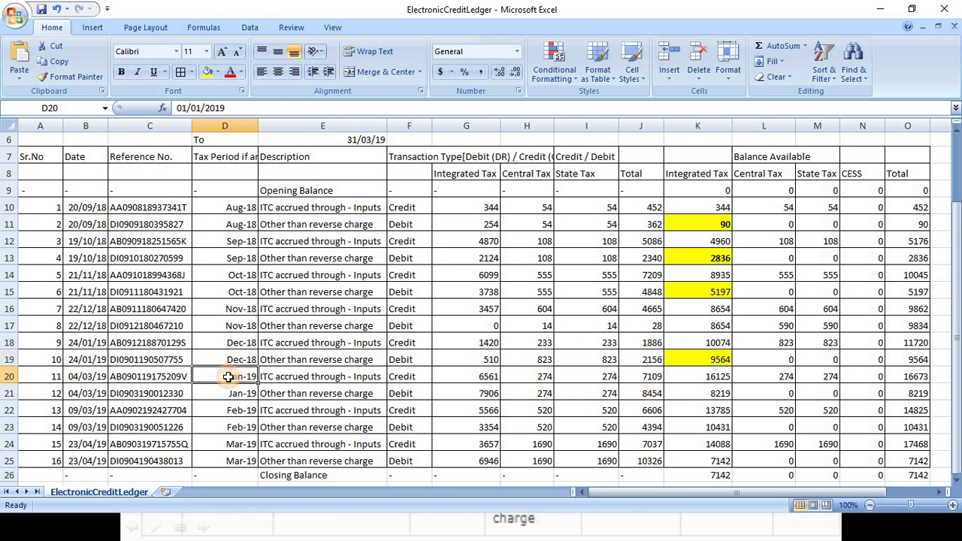
{"action": "left_click", "coordinate": [728, 397]}
{"action": "left_click", "coordinate": [775, 395]}
{"action": "key", "text": "alt+Tab"}
{"action": "key", "text": "alt+Tab"}
{"action": "key", "text": "alt+Tab"}
{"action": "key", "text": "alt+Tab"}
{"action": "key", "text": "alt+Tab"}
{"action": "key", "text": "alt+Tab"}
{"action": "key", "text": "alt+Tab"}
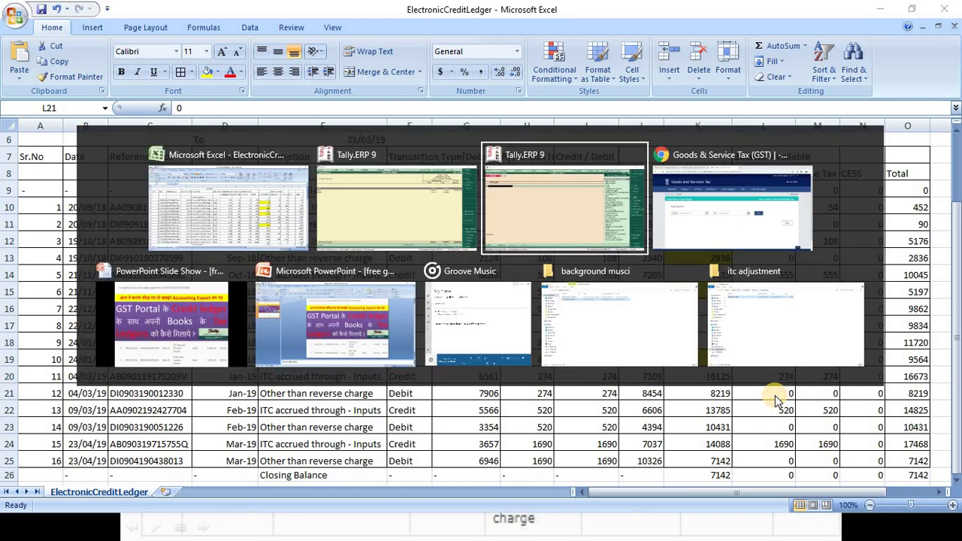
{"action": "key", "text": "alt+Tab"}
{"action": "key", "text": "alt+Tab"}
{"action": "key", "text": "alt+Tab"}
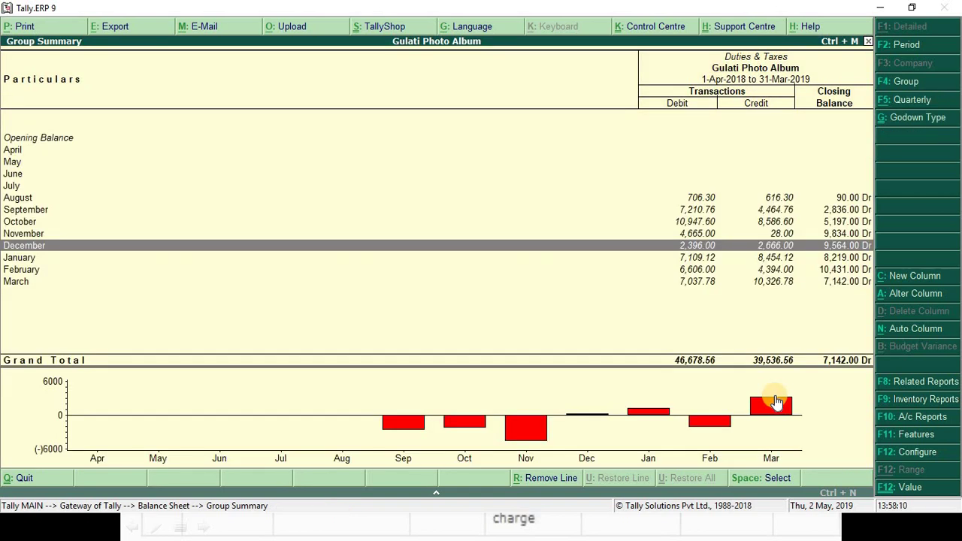
{"action": "key", "text": "Down"}
{"action": "key", "text": "Return"}
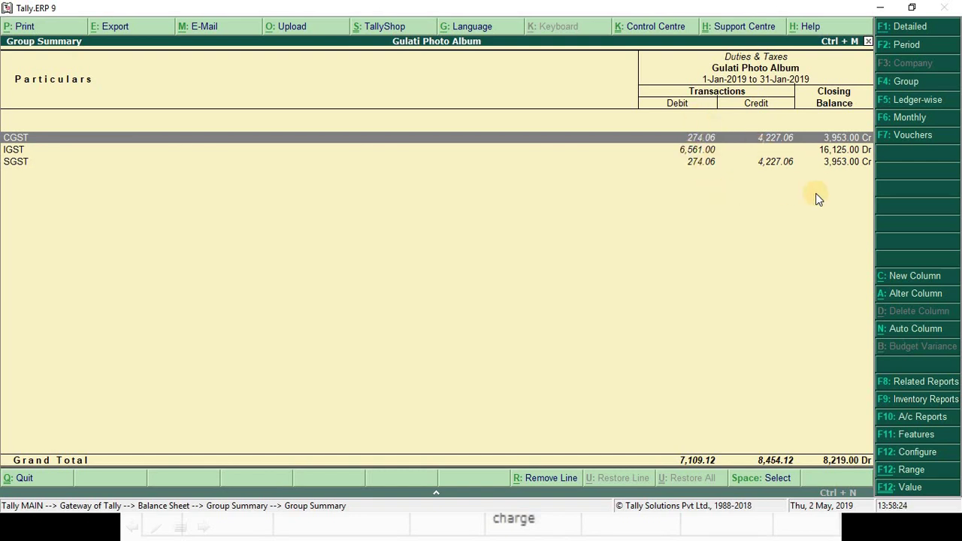
- Compare January's Excel figures (credit 6561, totals 7109 and 8454, balance 8219, IGST debit 7906) with Tally
{"action": "key", "text": "alt+Tab"}
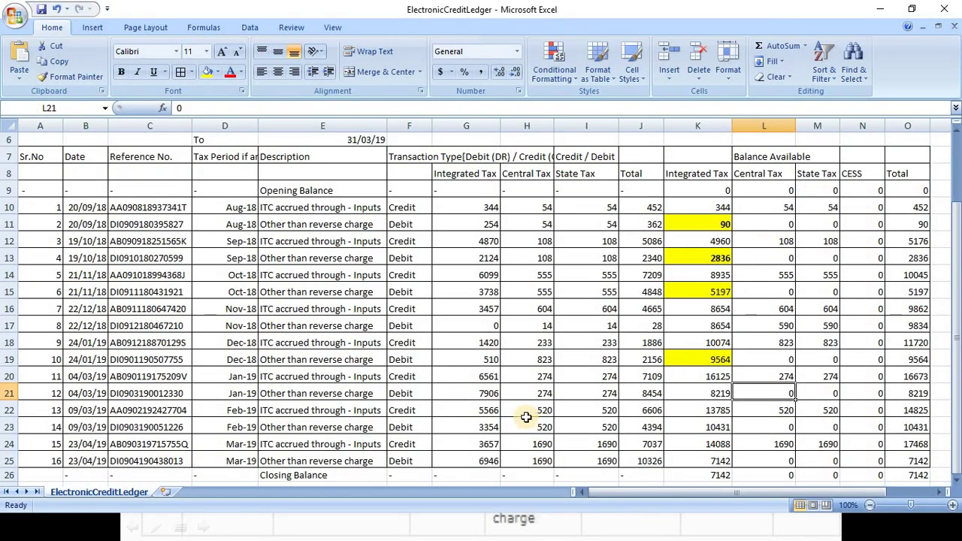
{"action": "left_click", "coordinate": [481, 381]}
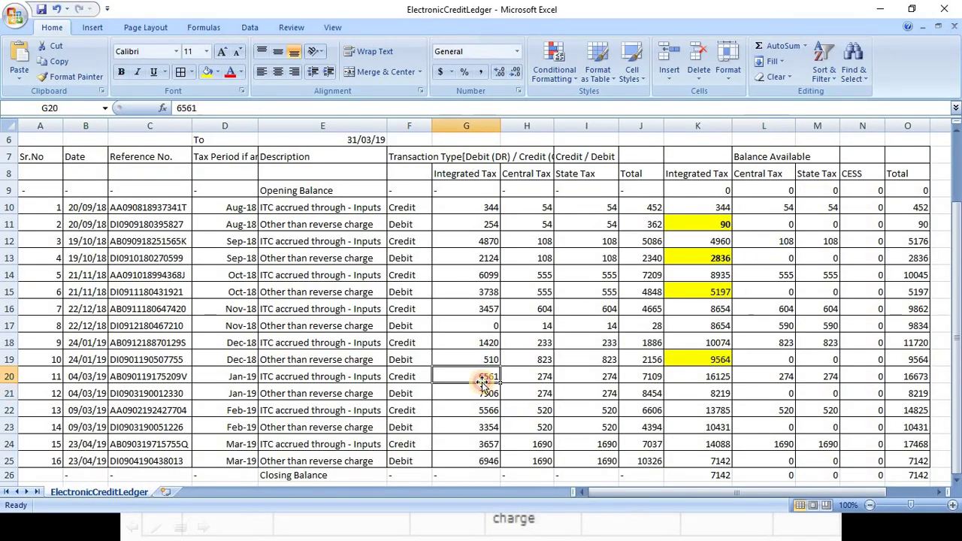
{"action": "key", "text": "alt+Tab"}
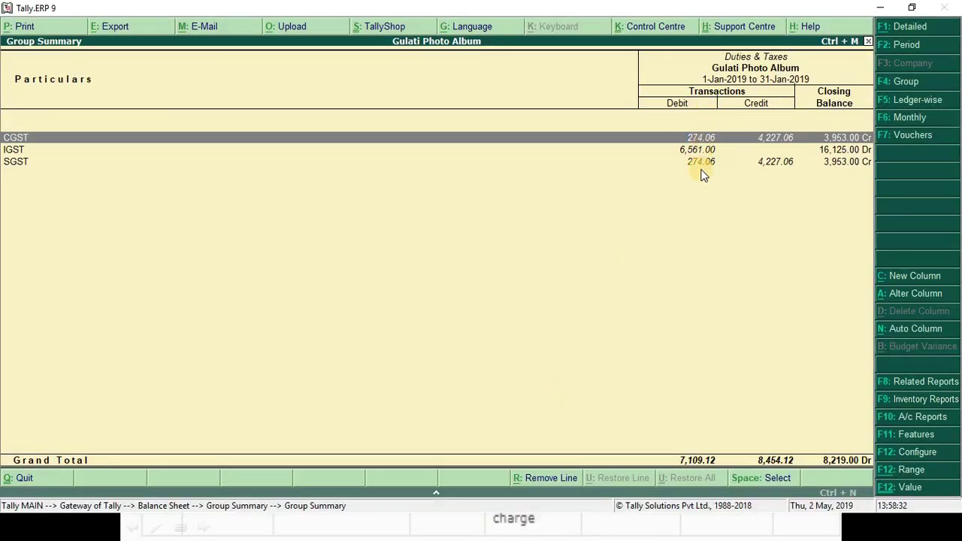
{"action": "key", "text": "alt+Tab"}
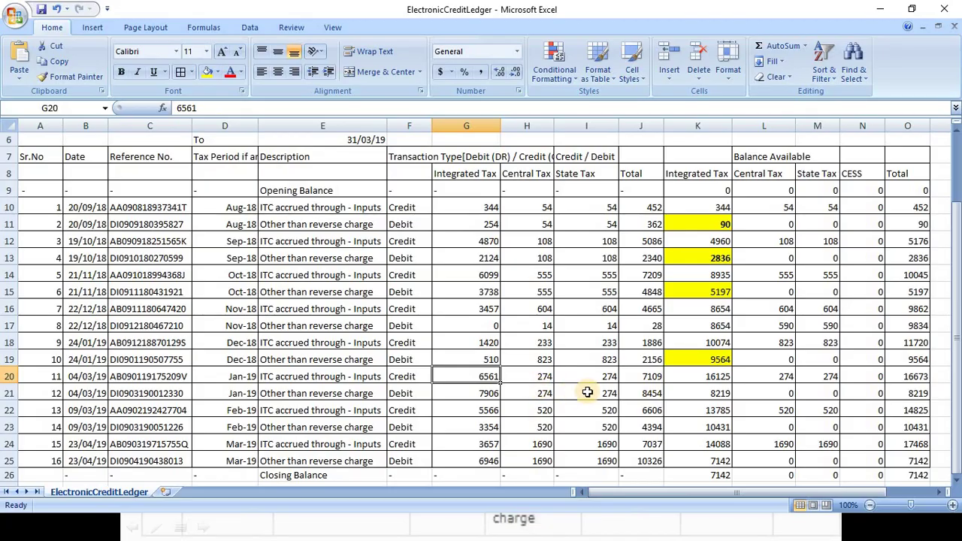
{"action": "key", "text": "alt+Tab"}
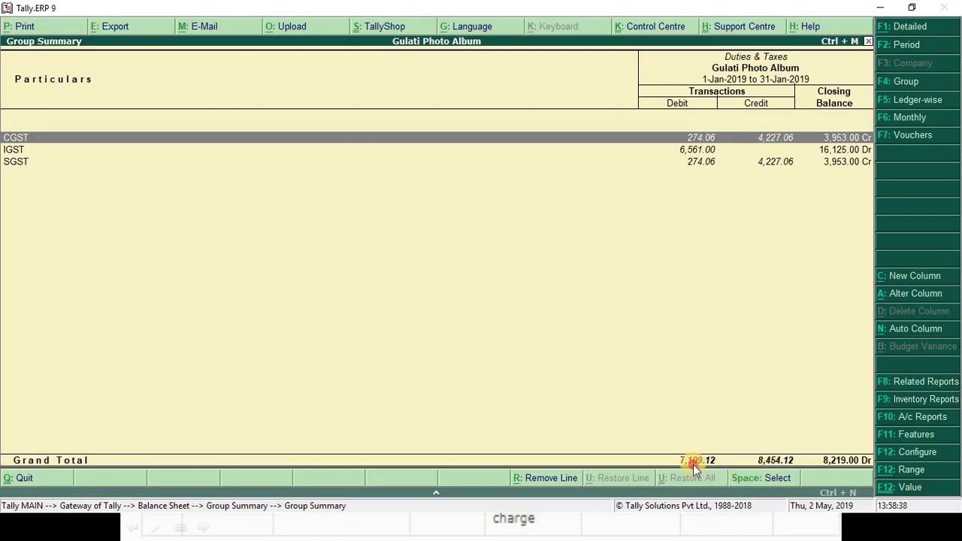
{"action": "key", "text": "ctrl+n"}
{"action": "key", "text": "alt+Tab"}
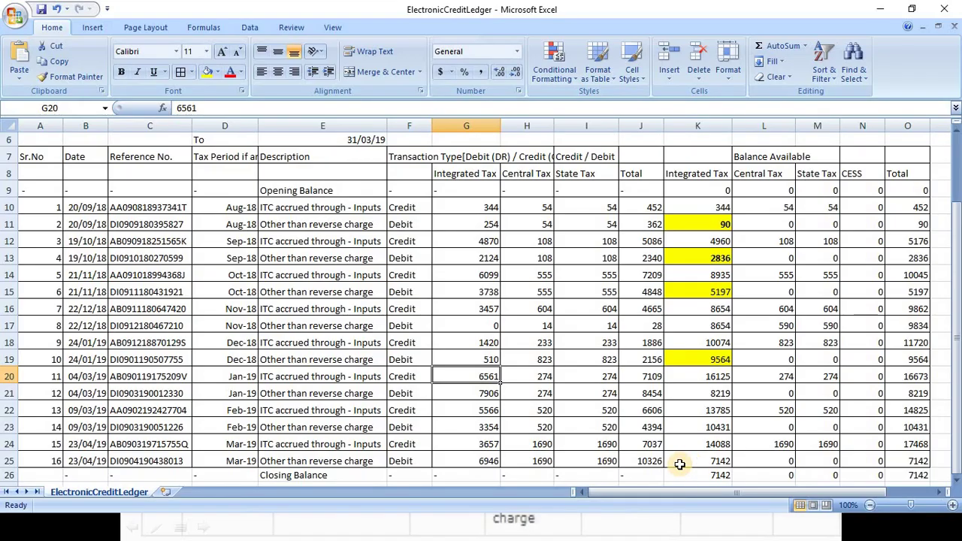
{"action": "left_click", "coordinate": [651, 375]}
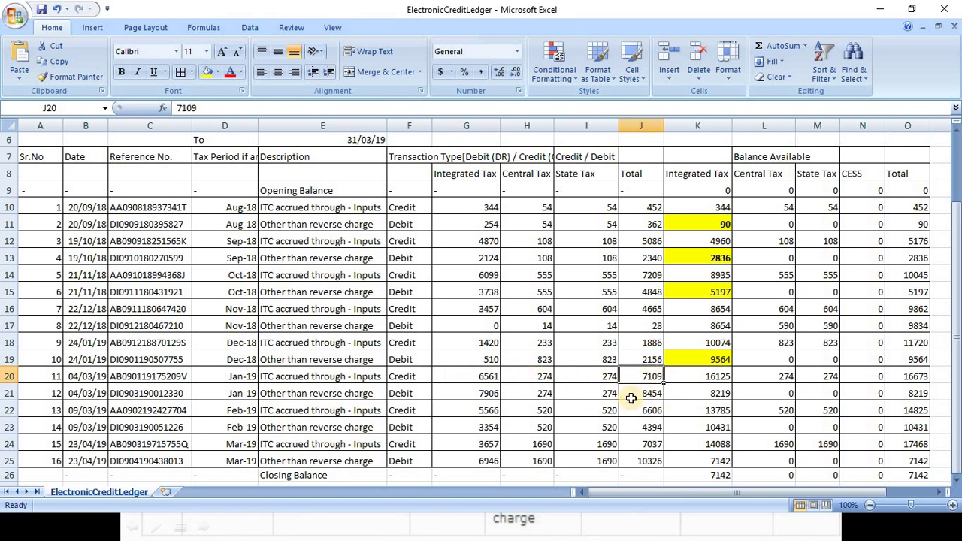
{"action": "left_click", "coordinate": [646, 394]}
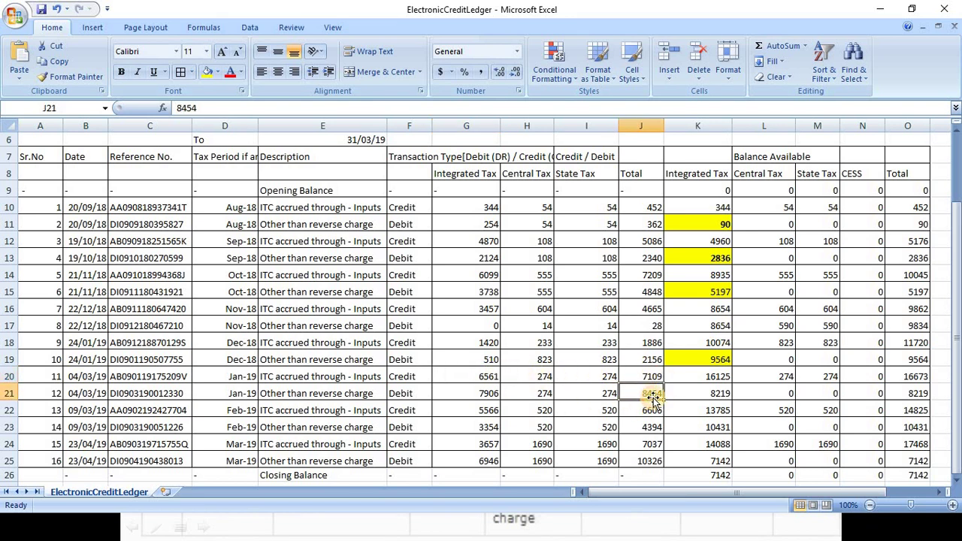
{"action": "left_click", "coordinate": [718, 396]}
{"action": "left_click", "coordinate": [751, 396]}
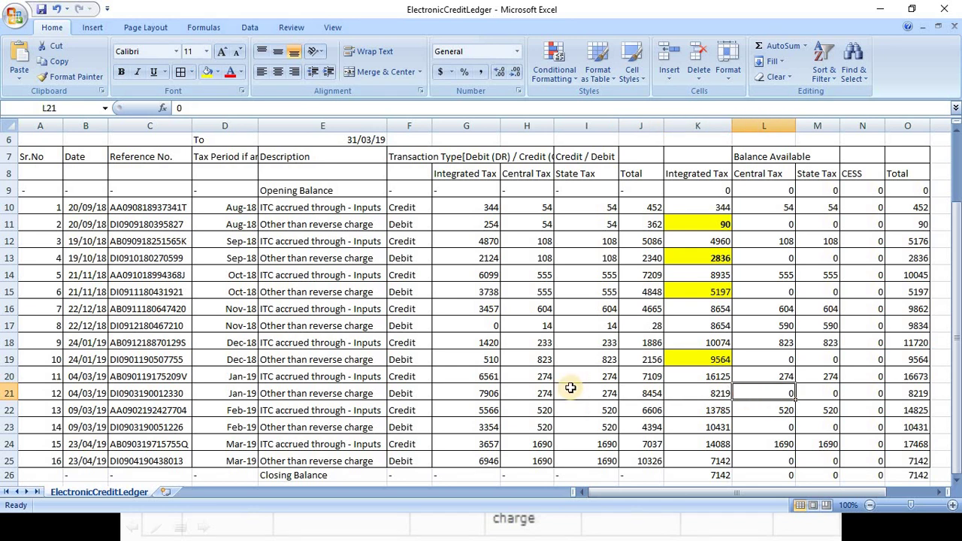
{"action": "left_click", "coordinate": [480, 394]}
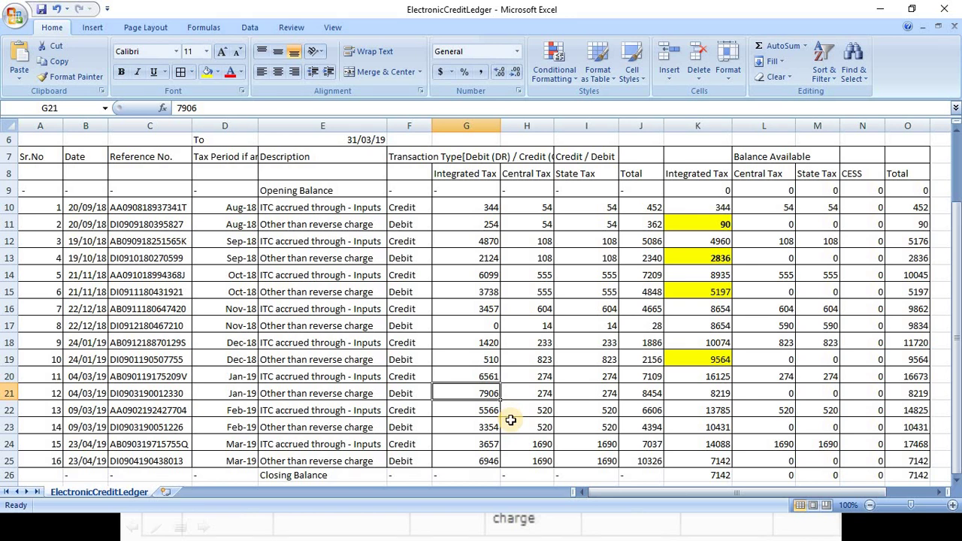
{"action": "key", "text": "alt+Tab"}
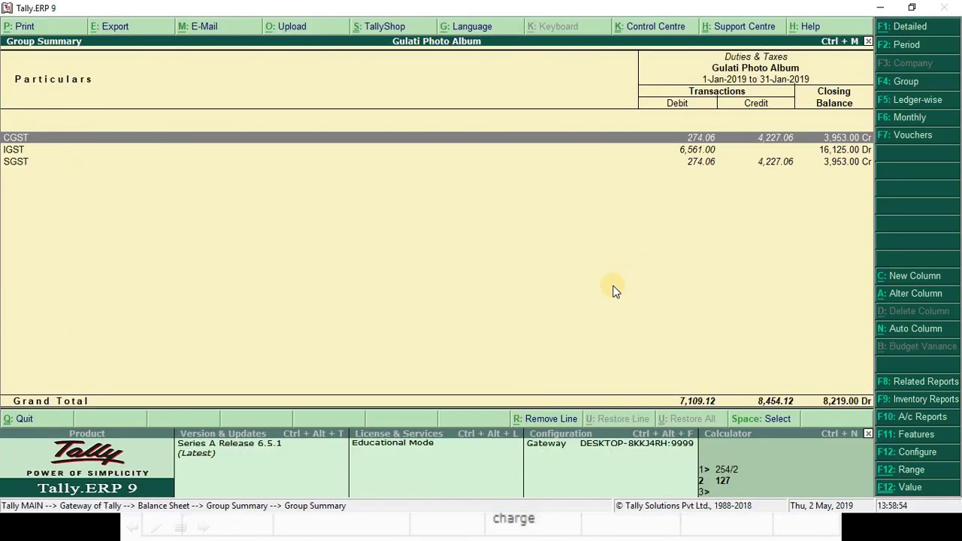
- Date the journal 31-1-2019 and debit CGST 3,953
{"action": "key", "text": "alt+Tab"}
{"action": "key", "text": "alt+Tab"}
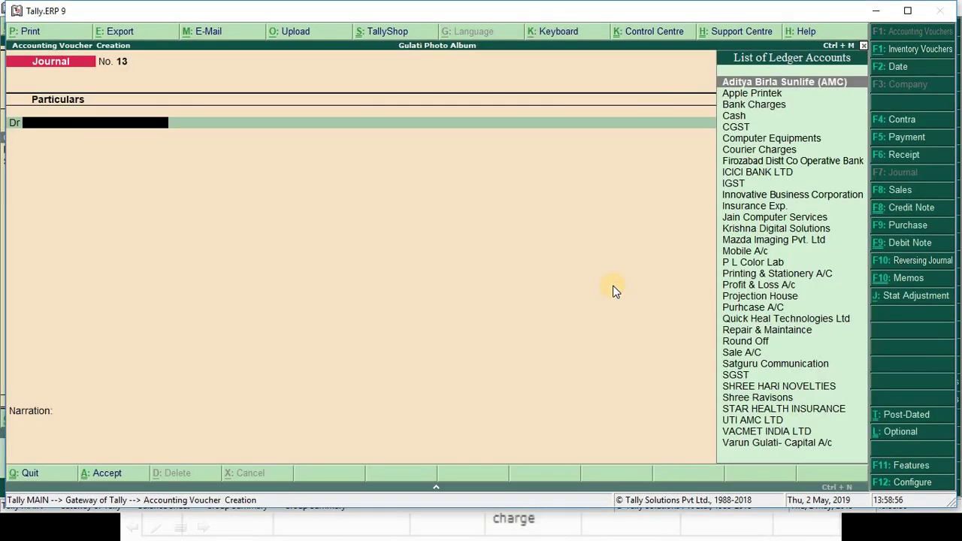
{"action": "key", "text": "F2"}
{"action": "type", "text": "31.1"}
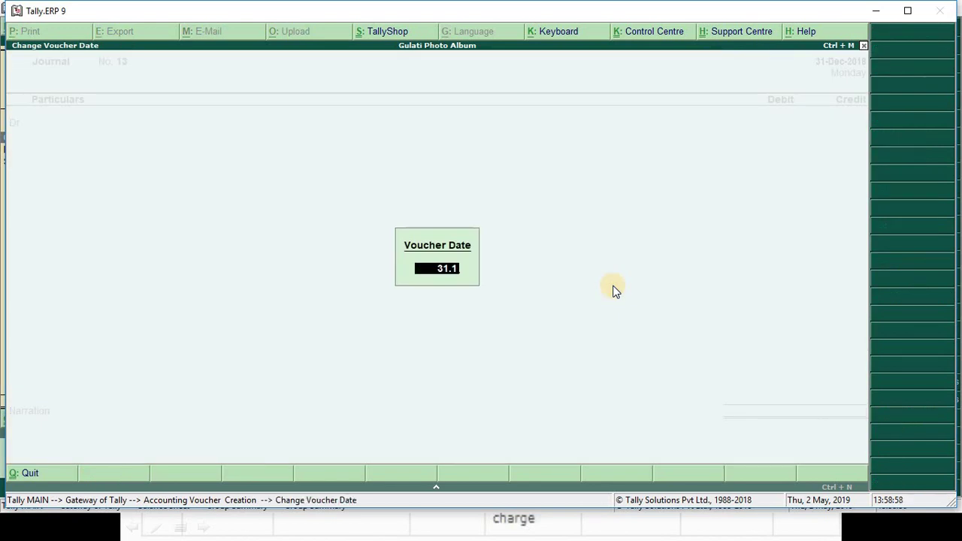
{"action": "type", "text": ".2019"}
{"action": "key", "text": "Return"}
{"action": "key", "text": "alt+Tab"}
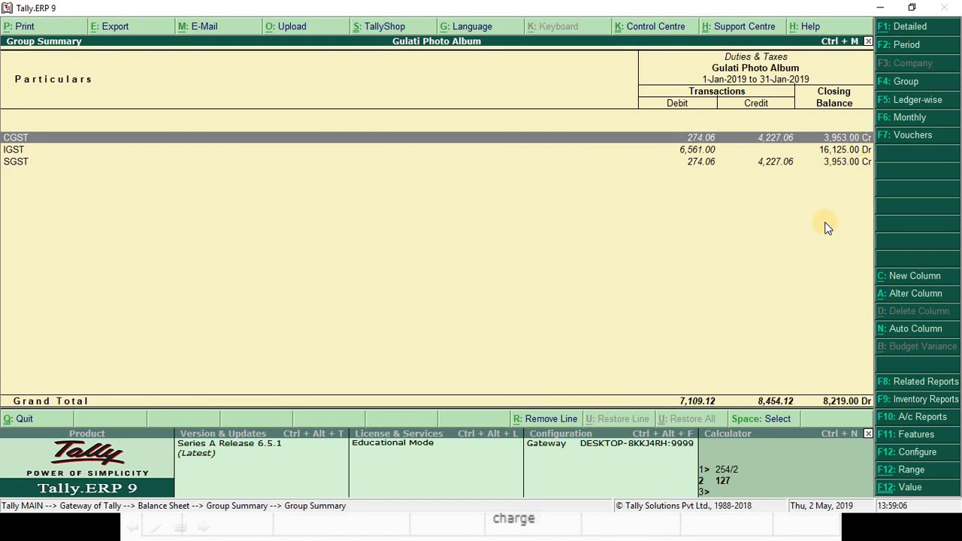
{"action": "key", "text": "alt+Tab"}
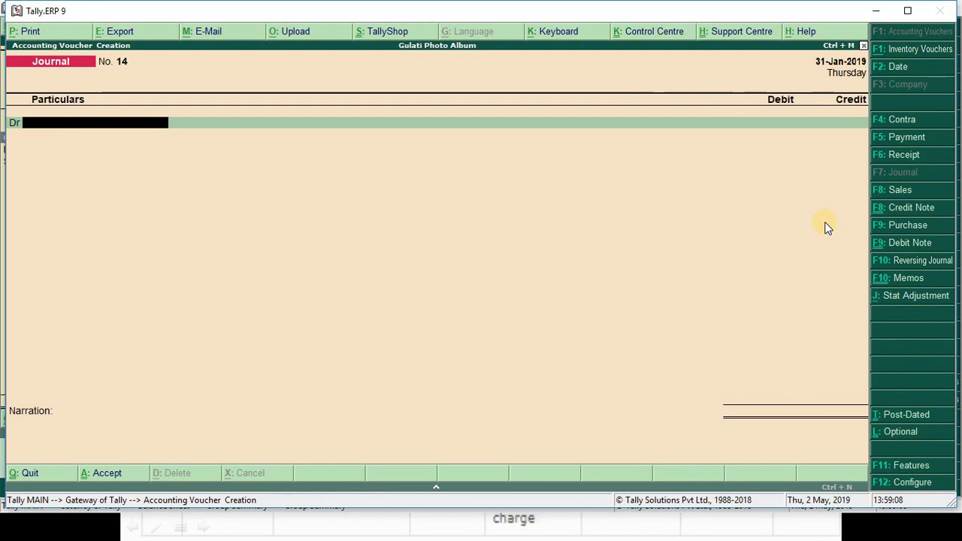
{"action": "type", "text": "CGS"}
{"action": "key", "text": "Return"}
{"action": "type", "text": "3"}
{"action": "key", "text": "Return"}
{"action": "type", "text": "IGST"}
{"action": "key", "text": "Return"}
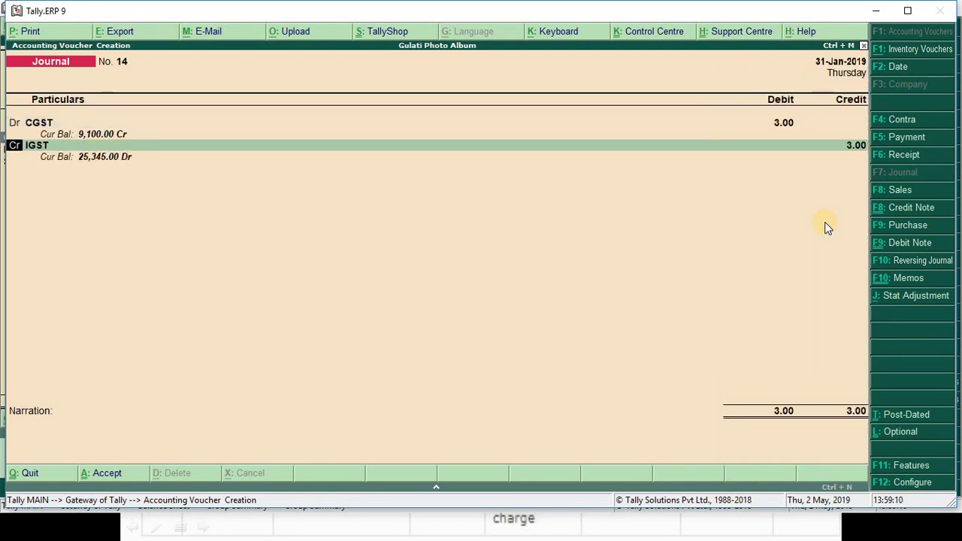
{"action": "key", "text": "Up"}
{"action": "type", "text": "3956"}
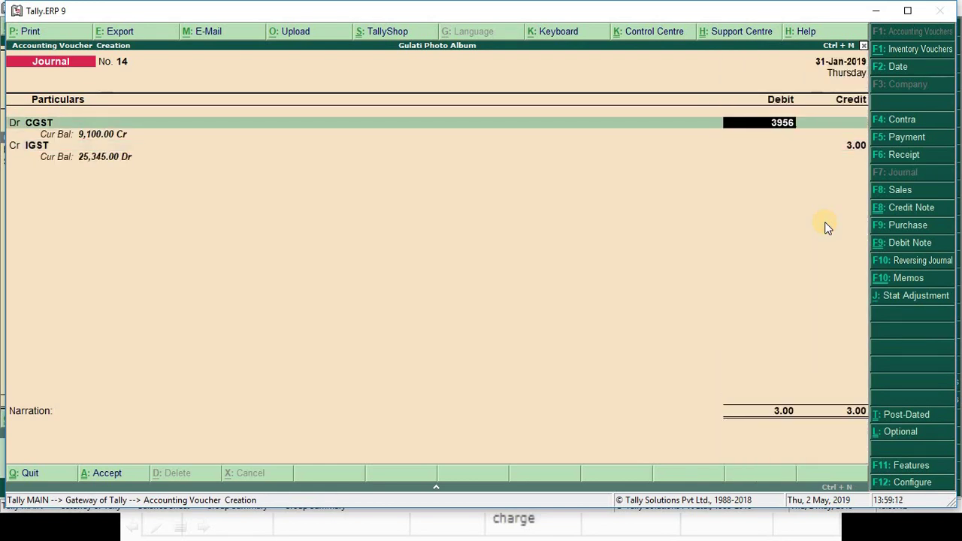
{"action": "key", "text": "BackSpace"}
{"action": "type", "text": "3"}
{"action": "key", "text": "Return"}
- Add a second debit line of SGST 3,953
{"action": "type", "text": "d"}
{"action": "key", "text": "Return"}
{"action": "type", "text": "SGS"}
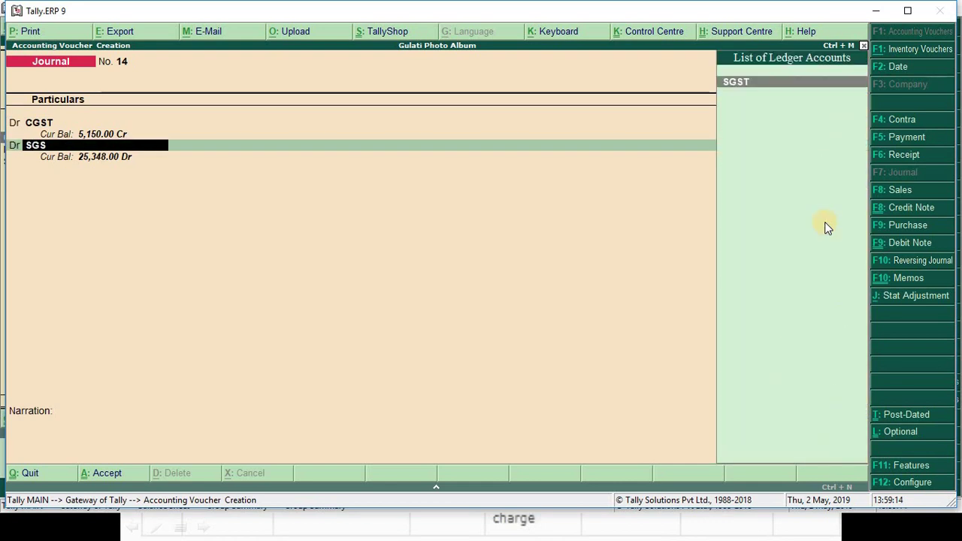
{"action": "key", "text": "Return"}
{"action": "type", "text": "3953"}
{"action": "key", "text": "Return"}
{"action": "key", "text": "Return"}
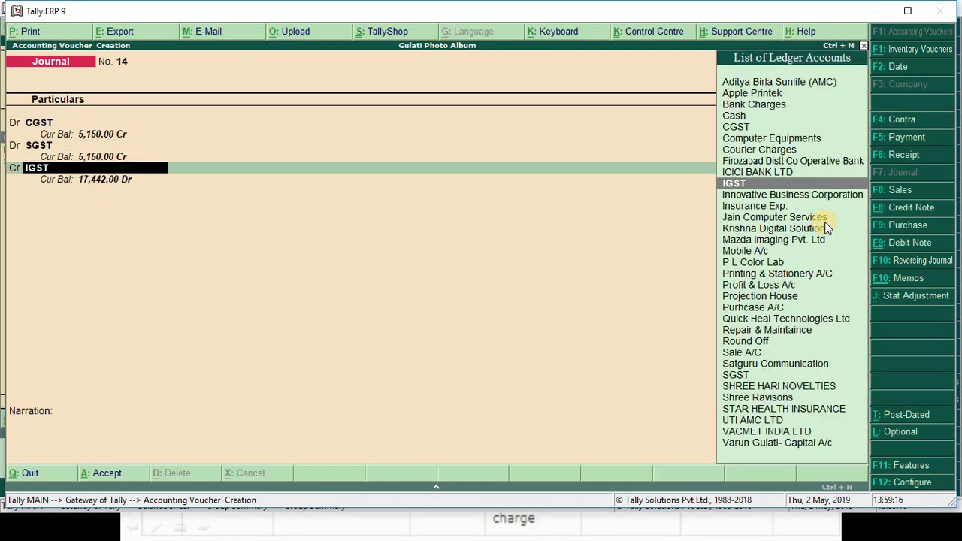
{"action": "key", "text": "Return"}
- Credit IGST 7,906, add the set-off narration, and save the journal
{"action": "key", "text": "alt+Tab"}
{"action": "key", "text": "Tab"}
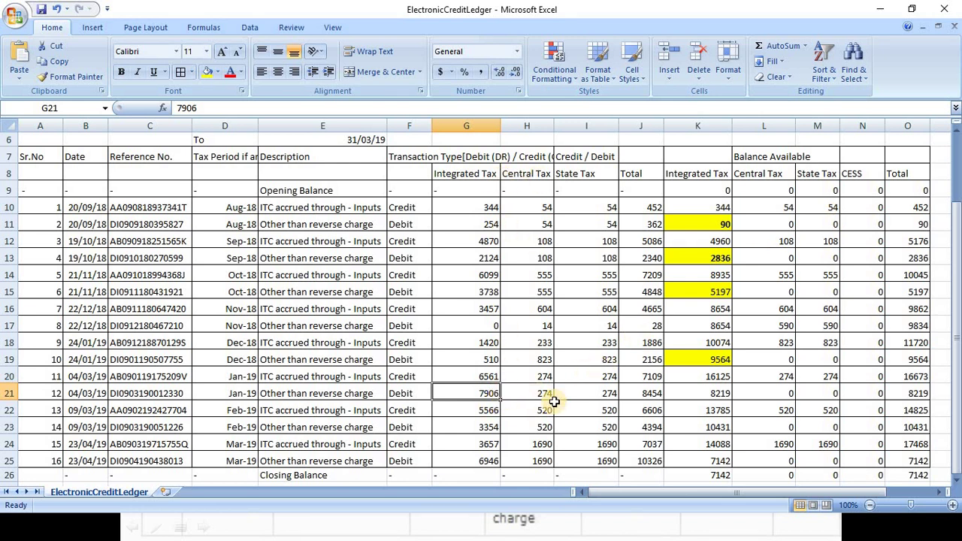
{"action": "key", "text": "alt+Tab"}
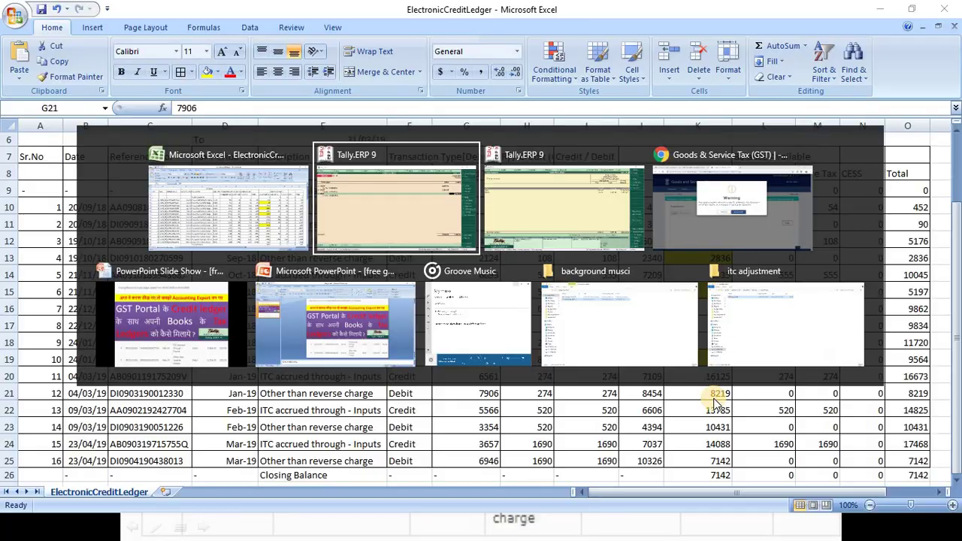
{"action": "key", "text": "Return"}
{"action": "key", "text": "ctrl+r"}
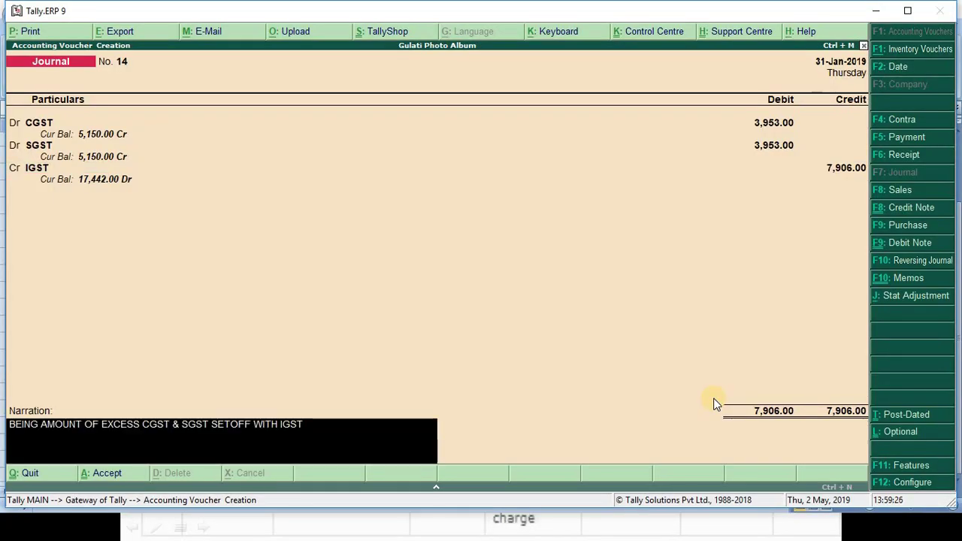
{"action": "key", "text": "Return"}
{"action": "key", "text": "Return"}
{"action": "key", "text": "alt+Tab"}
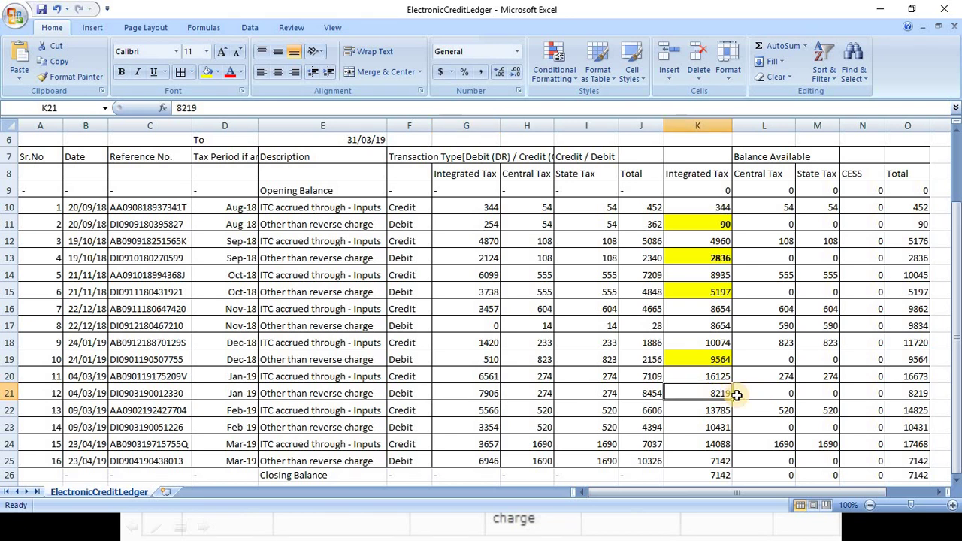
- Check Excel's central tax balance and discard the new blank journal voucher
{"action": "left_click", "coordinate": [750, 396]}
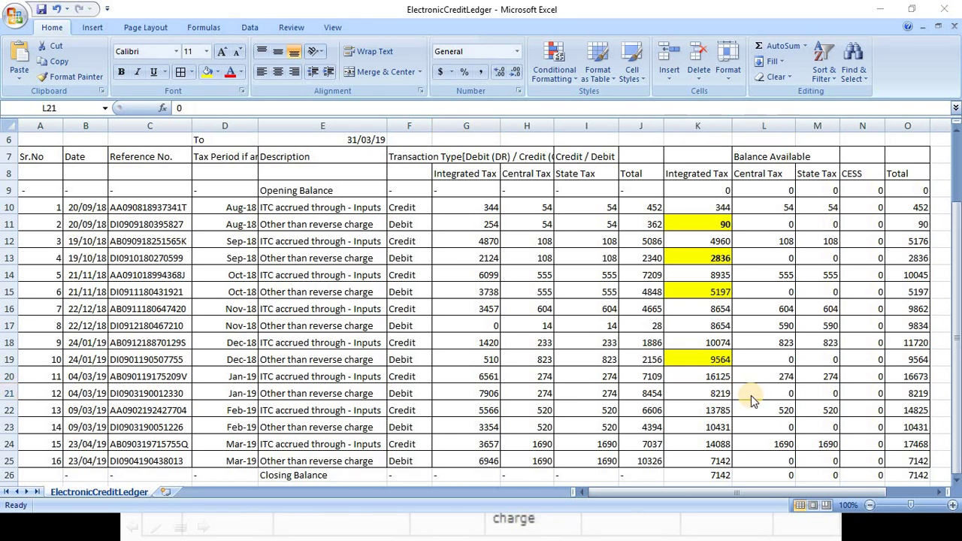
{"action": "key", "text": "alt+Tab"}
{"action": "key", "text": "Escape"}
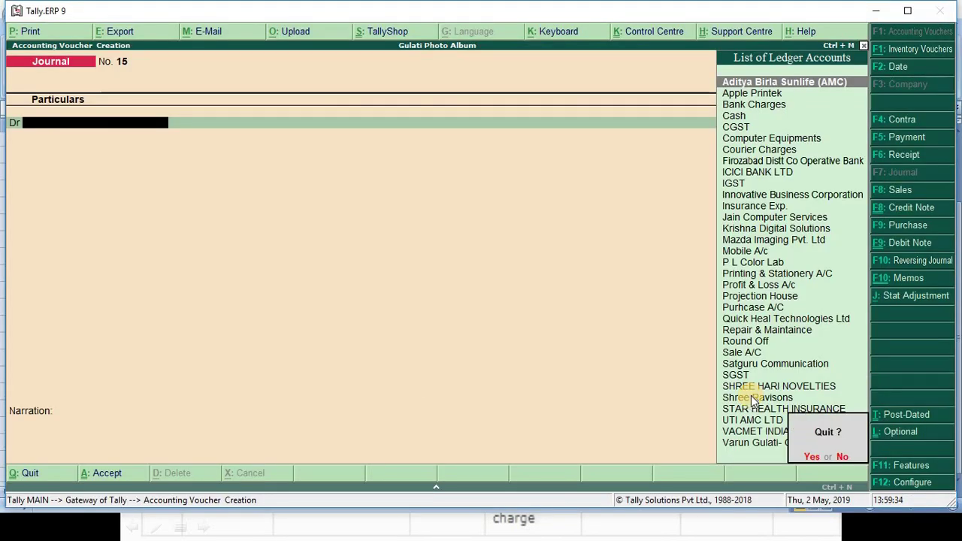
{"action": "key", "text": "y"}
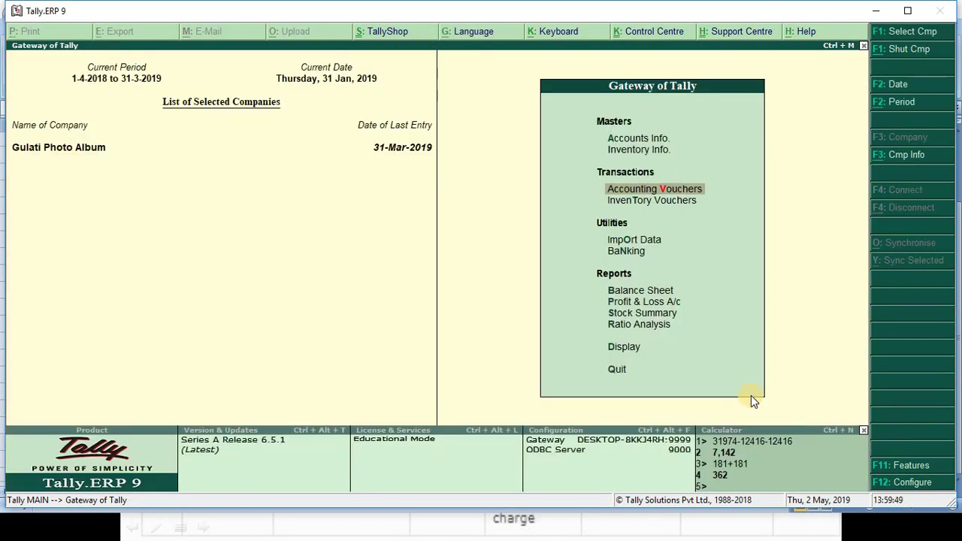
- Drill into January 2019's ledgers, showing CGST/SGST cleared and IGST at 8,219.00 Dr
{"action": "key", "text": "alt+Tab"}
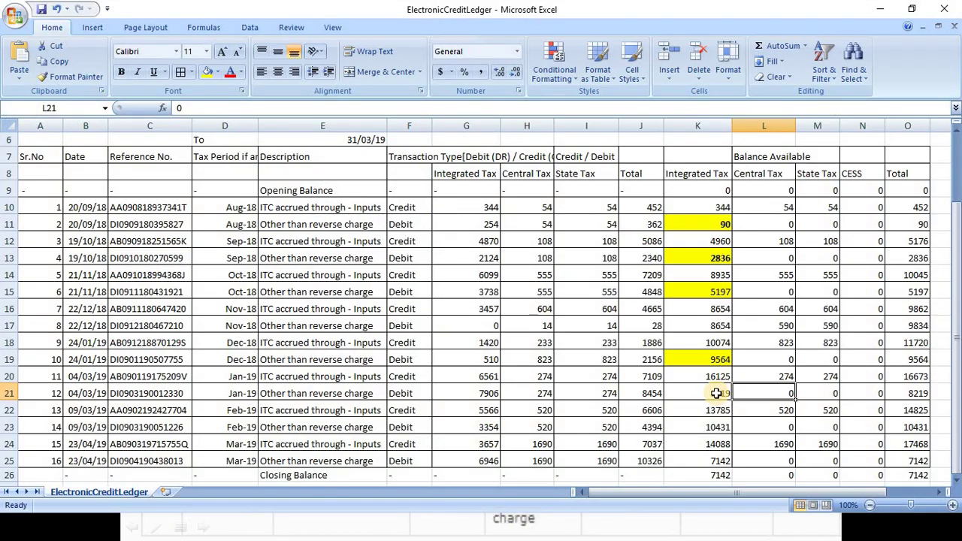
{"action": "key", "text": "alt+Tab"}
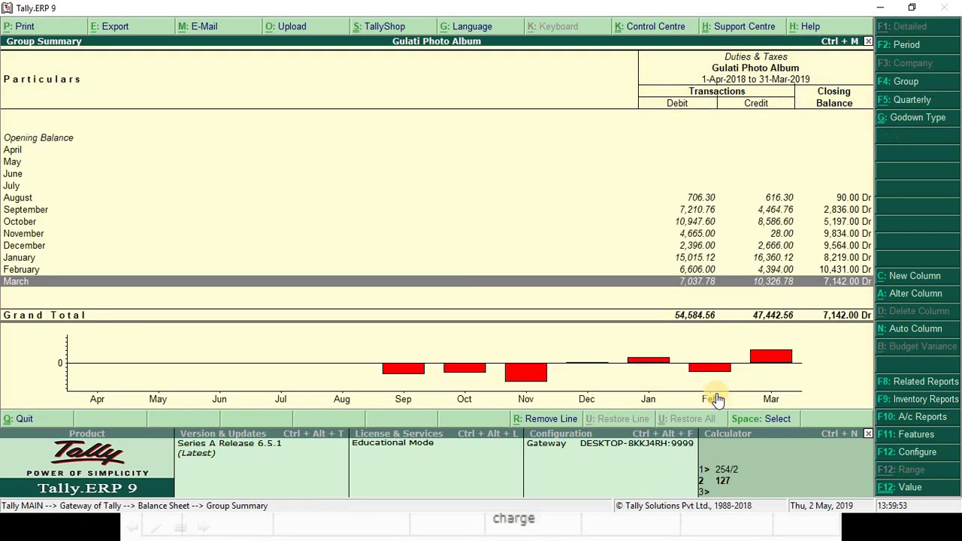
{"action": "key", "text": "Up"}
{"action": "key", "text": "Up"}
{"action": "key", "text": "Up"}
{"action": "key", "text": "Down"}
{"action": "key", "text": "Return"}
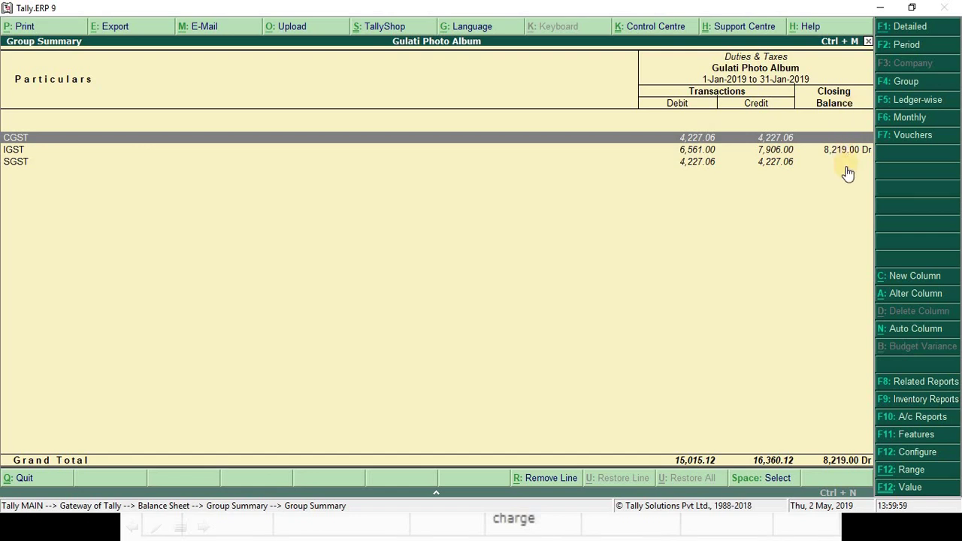
{"action": "left_click", "coordinate": [847, 136]}
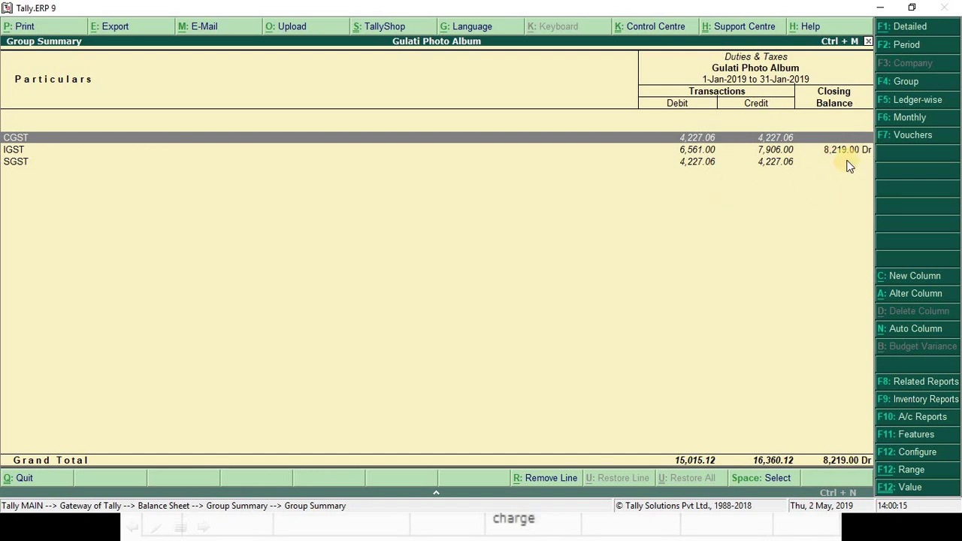
- Fill the January IGST balance 8219 in K21 yellow, then check nearby totals 6606 and 4394
{"action": "key", "text": "alt+Tab"}
{"action": "key", "text": "alt+Tab"}
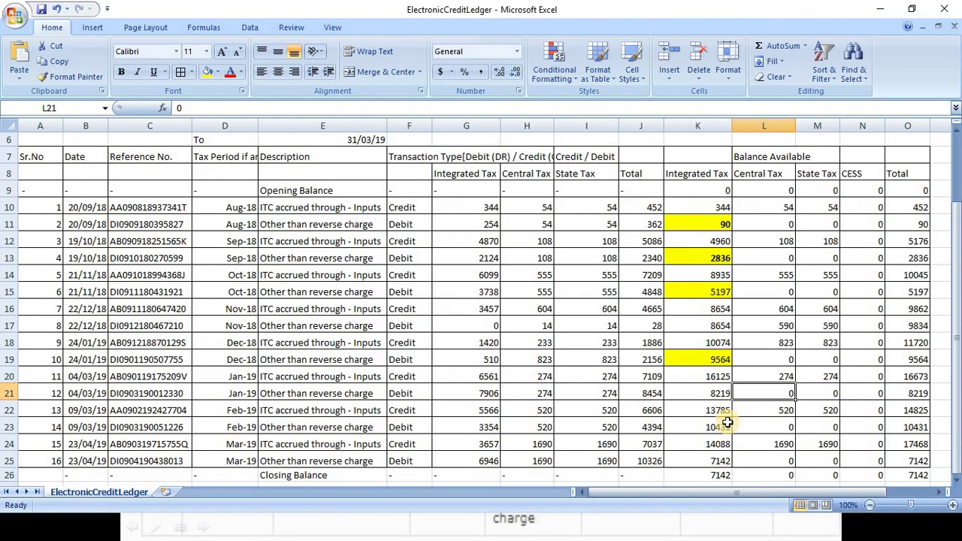
{"action": "left_click", "coordinate": [722, 393]}
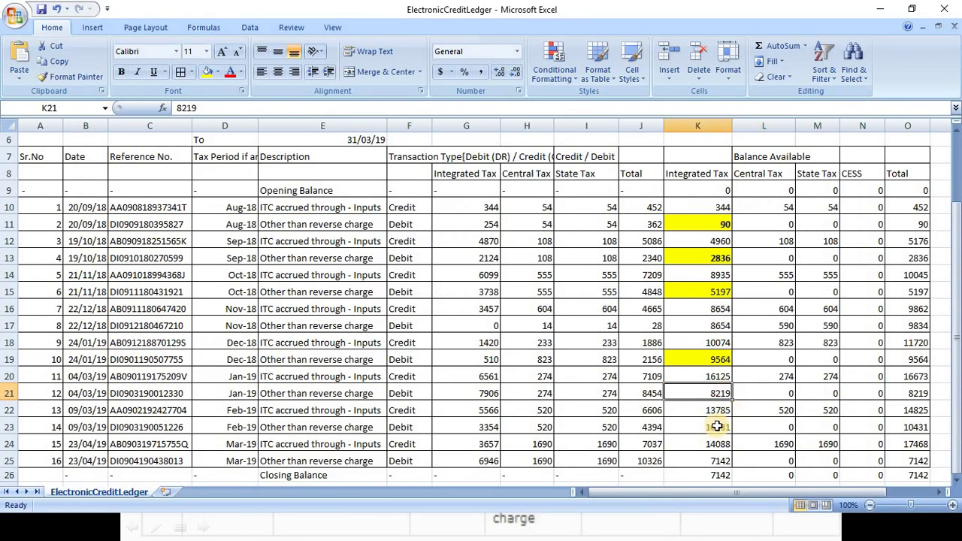
{"action": "left_click", "coordinate": [716, 426]}
{"action": "left_click", "coordinate": [721, 397]}
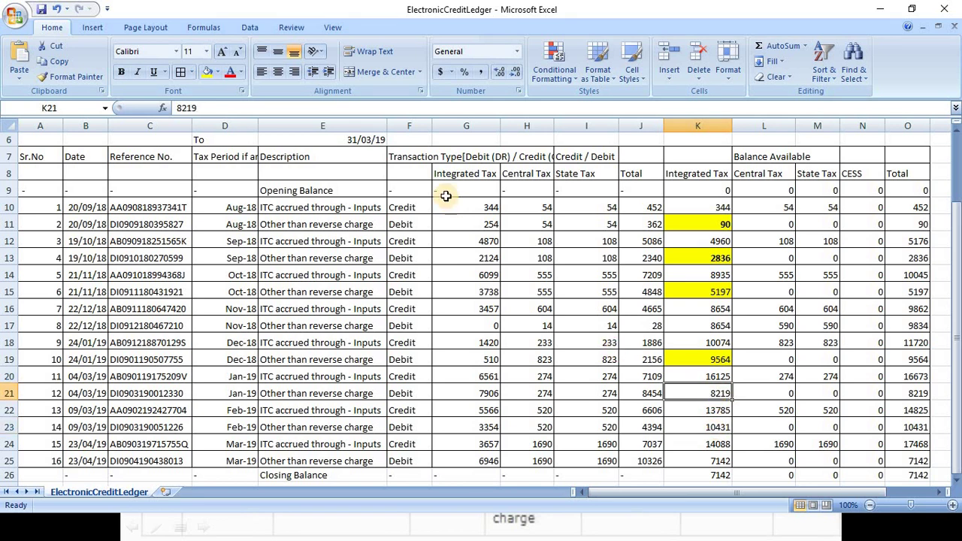
{"action": "left_click", "coordinate": [206, 72]}
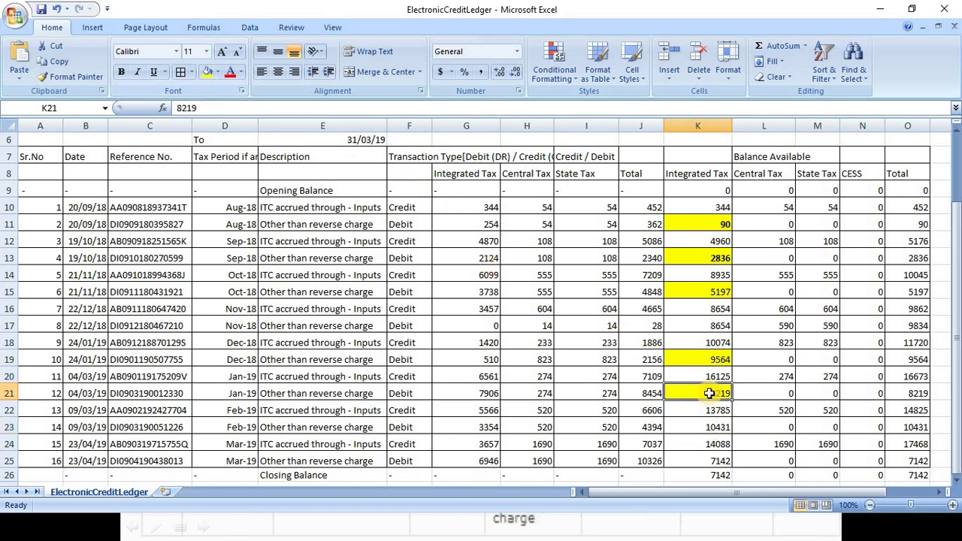
{"action": "left_click", "coordinate": [742, 426]}
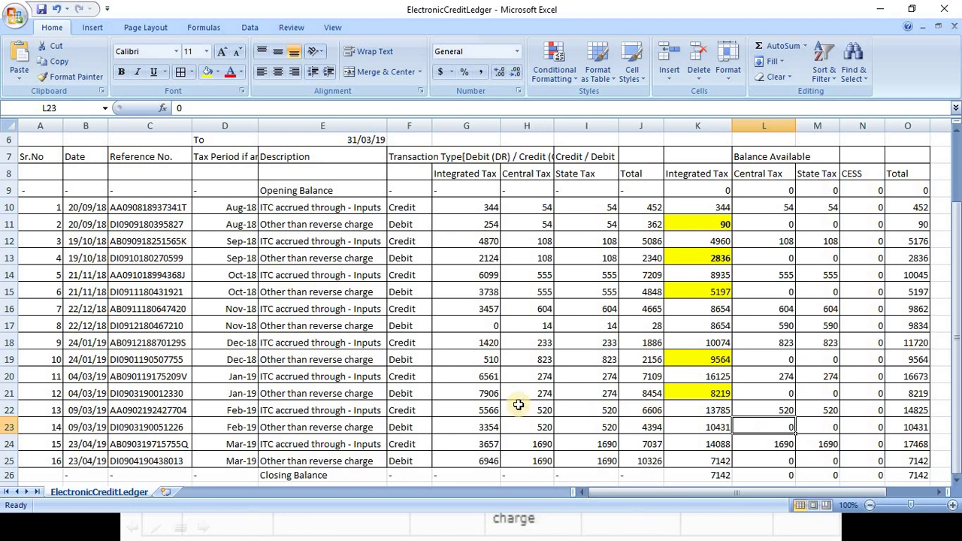
{"action": "left_click", "coordinate": [651, 411]}
{"action": "left_click", "coordinate": [652, 428]}
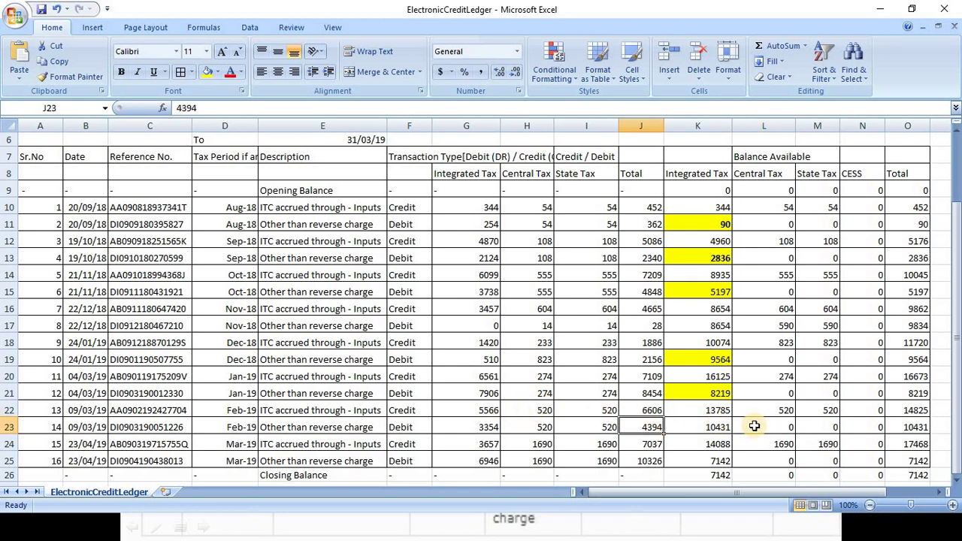
- Open February's Duties & Taxes breakdown in Tally's monthly summary, then return to Excel
{"action": "key", "text": "alt+Tab"}
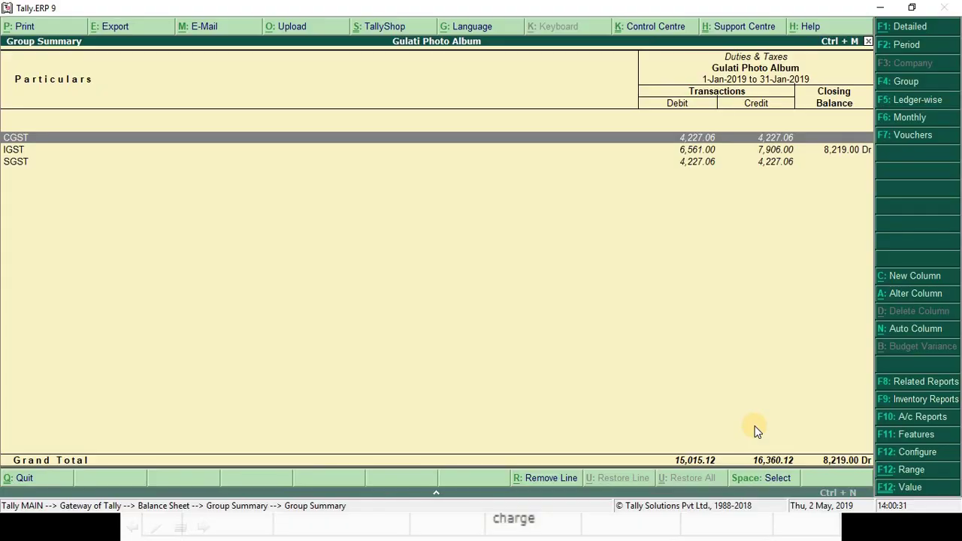
{"action": "key", "text": "Escape"}
{"action": "left_click", "coordinate": [755, 427]}
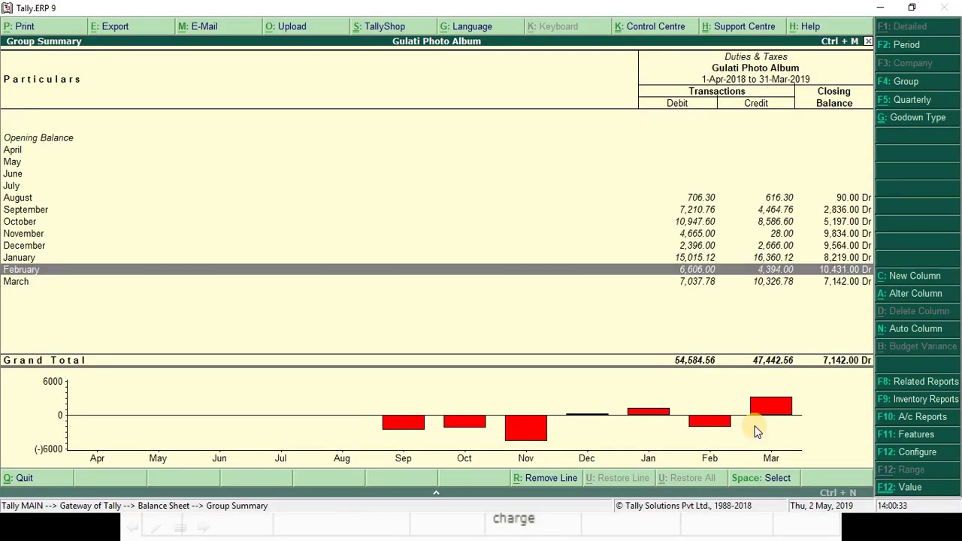
{"action": "key", "text": "Return"}
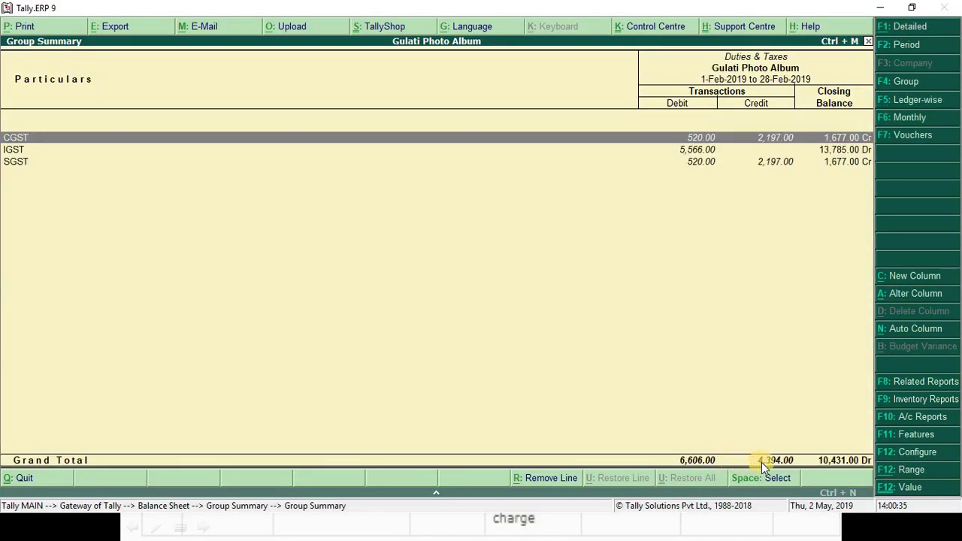
{"action": "key", "text": "alt+Tab"}
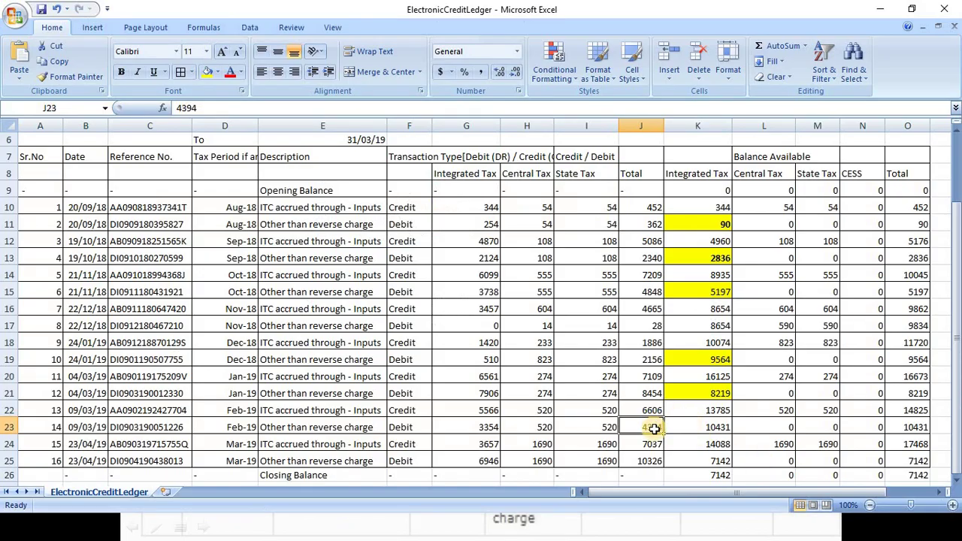
- Read the 09/03/19 entry's integrated 3354, central 520 and state 520 tax amounts, then return to Tally
{"action": "left_click", "coordinate": [482, 428]}
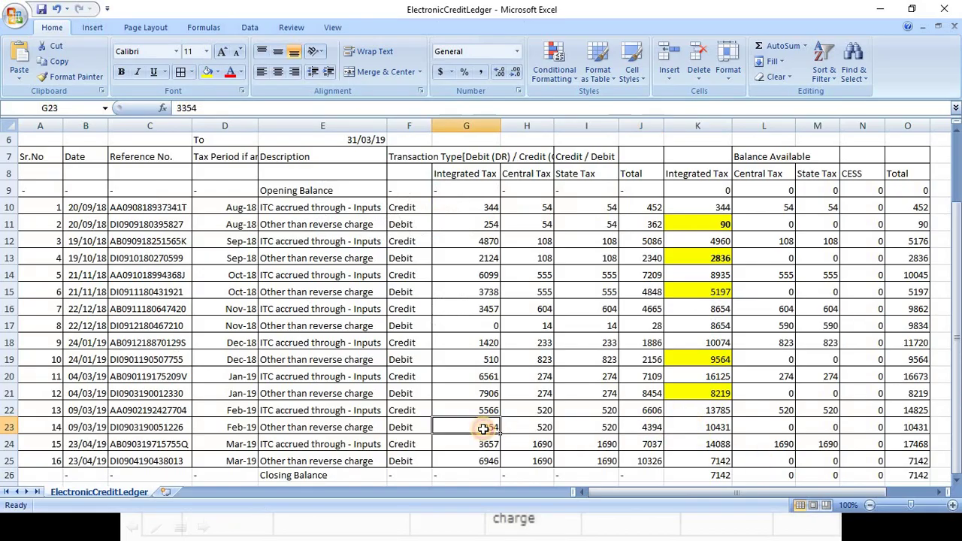
{"action": "left_click", "coordinate": [540, 430]}
{"action": "left_click", "coordinate": [586, 427]}
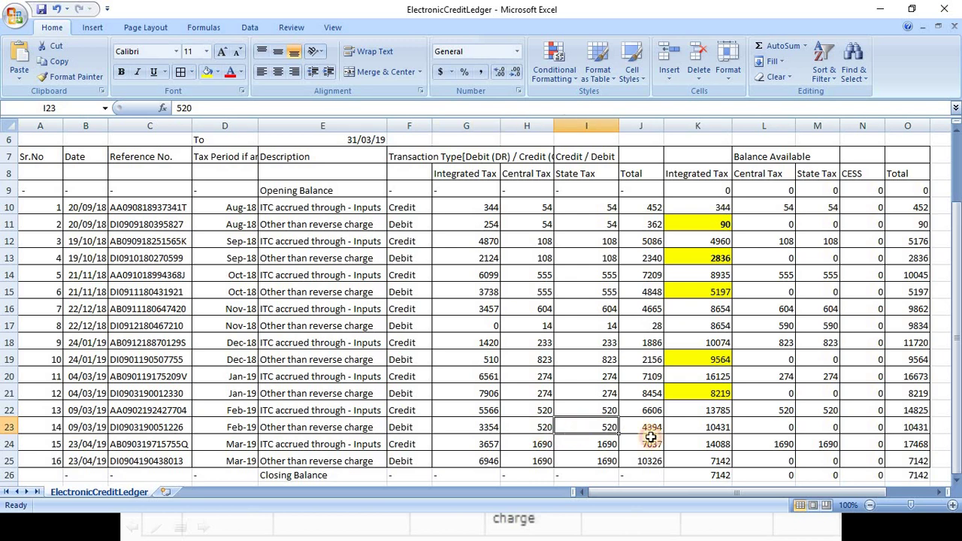
{"action": "left_click", "coordinate": [769, 429]}
{"action": "key", "text": "alt+Tab"}
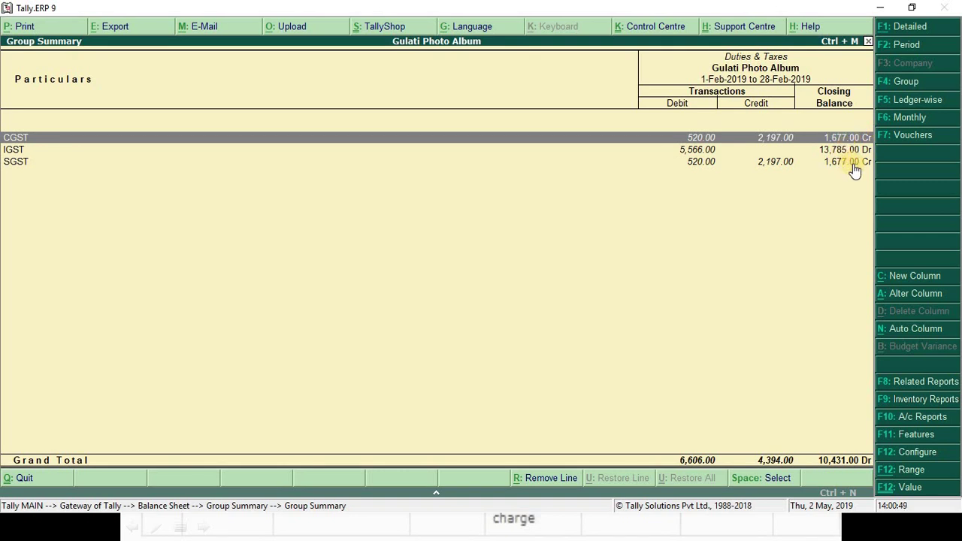
- Start a journal voucher dated 28.2.2019, then discard it and return to the Gateway of Tally
{"action": "key", "text": "alt+Tab"}
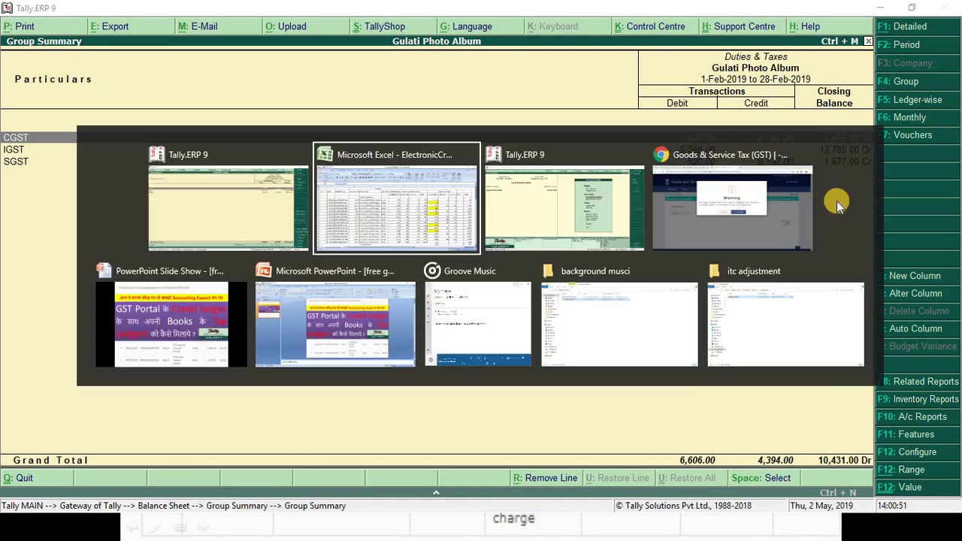
{"action": "key", "text": "alt+Tab"}
{"action": "key", "text": "Return"}
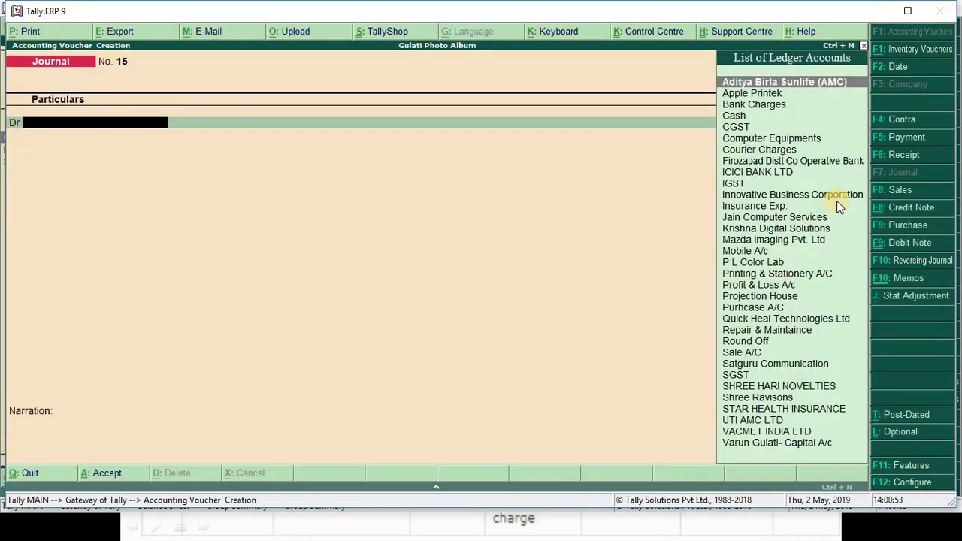
{"action": "key", "text": "F2"}
{"action": "type", "text": "2"}
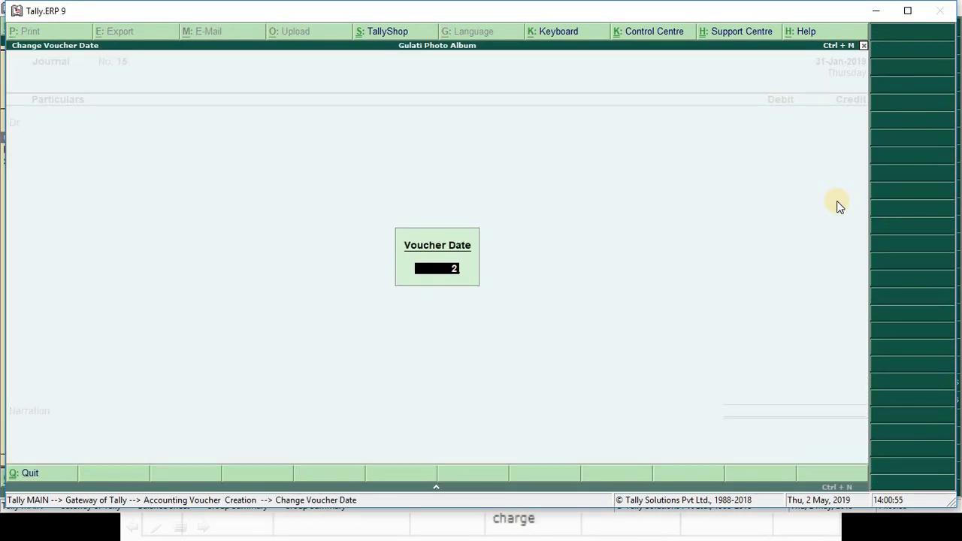
{"action": "type", "text": "8.2.2019"}
{"action": "key", "text": "Escape"}
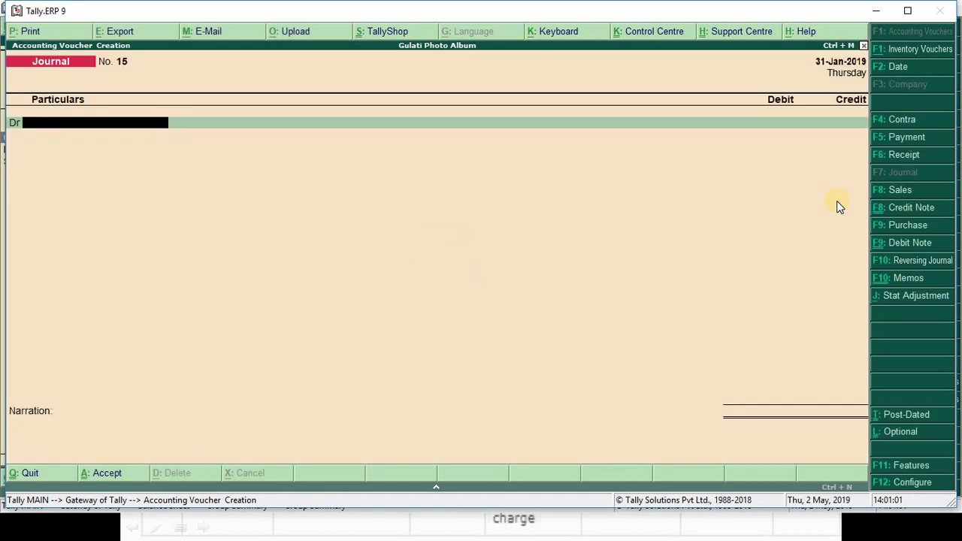
{"action": "key", "text": "Escape"}
{"action": "key", "text": "y"}
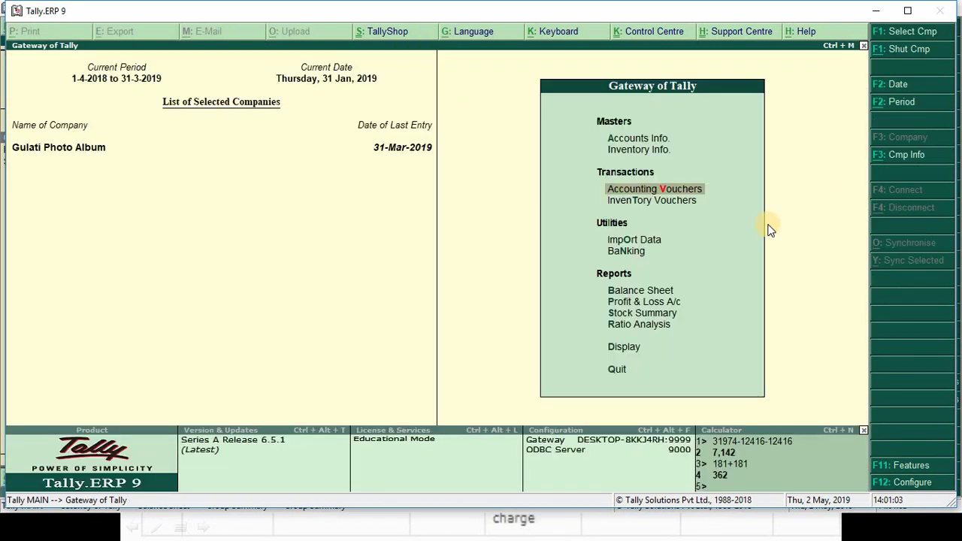
- Reactivate the licence, restarting as administrator and entering the Tally.NET password, then list the companies
{"action": "left_click", "coordinate": [462, 437]}
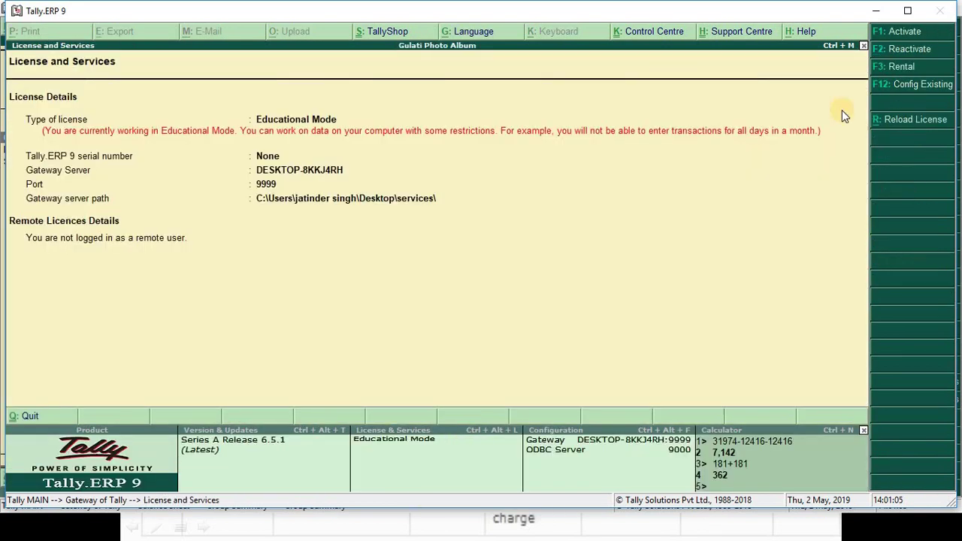
{"action": "left_click", "coordinate": [894, 49]}
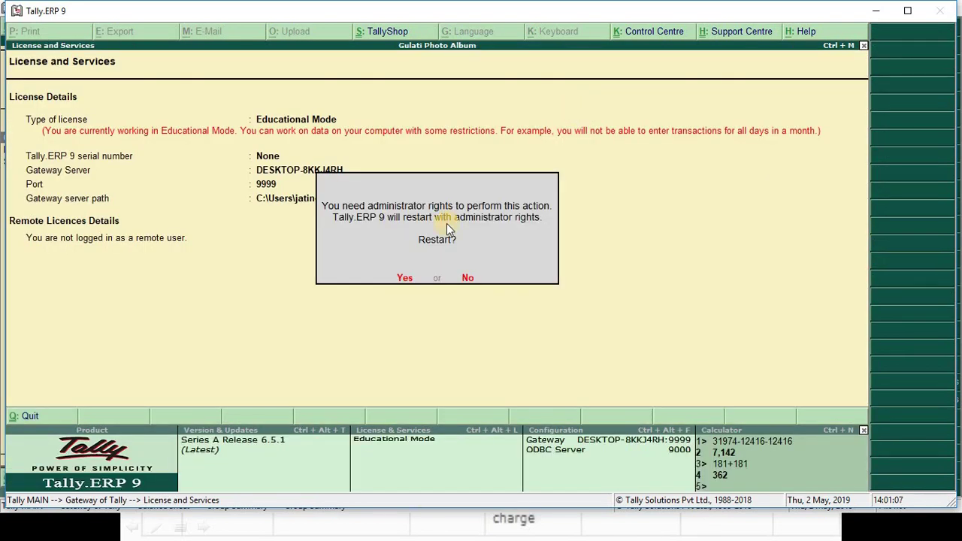
{"action": "left_click", "coordinate": [406, 278]}
{"action": "left_click", "coordinate": [408, 278]}
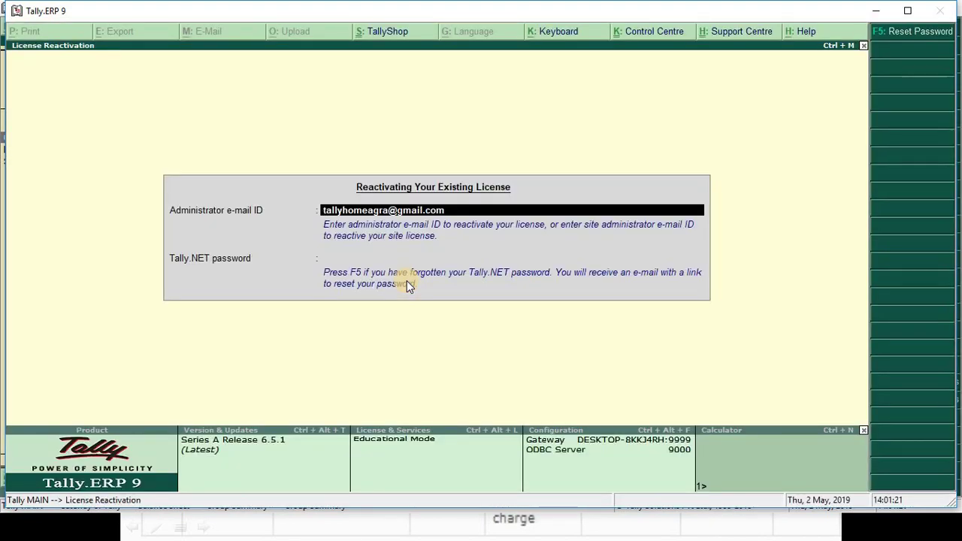
{"action": "key", "text": "Return"}
{"action": "type", "text": "**"}
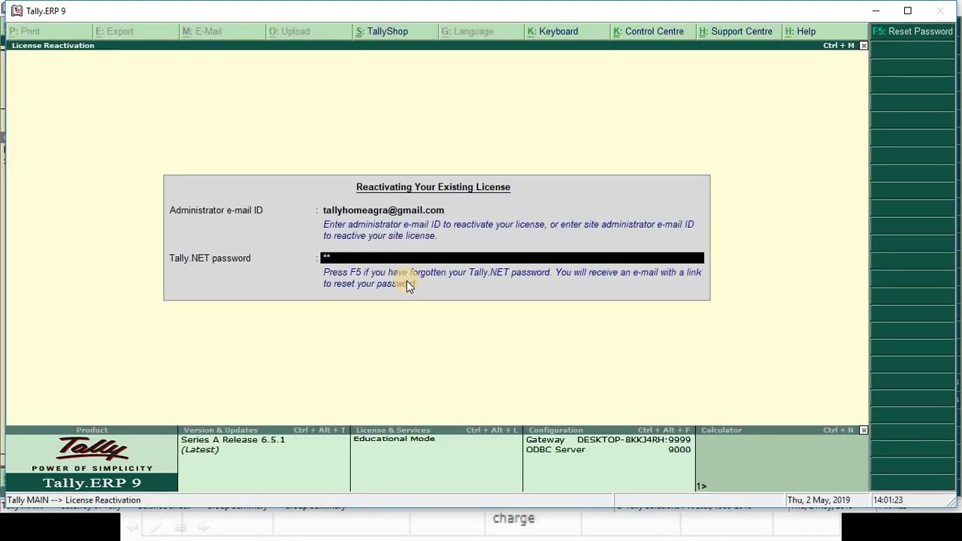
{"action": "type", "text": "*********"}
{"action": "key", "text": "Return"}
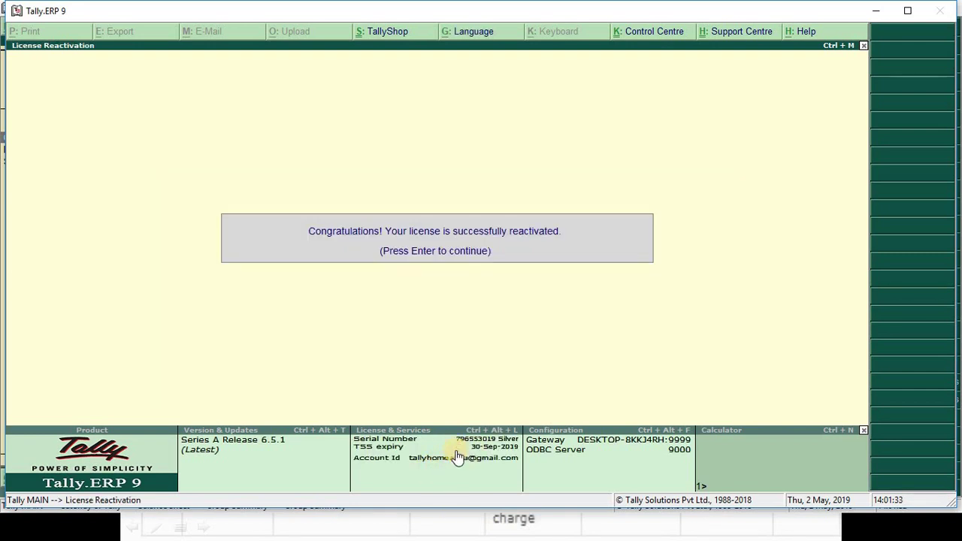
{"action": "key", "text": "Return"}
{"action": "key", "text": "Return"}
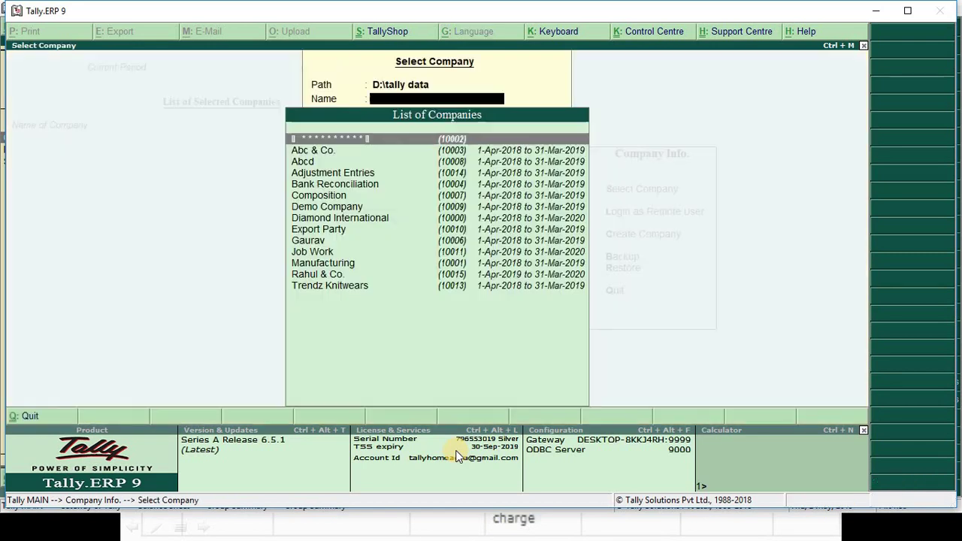
- Load the Gulati Photo Album company from the f:\data folder
{"action": "key", "text": "BackSpace"}
{"action": "type", "text": "f"}
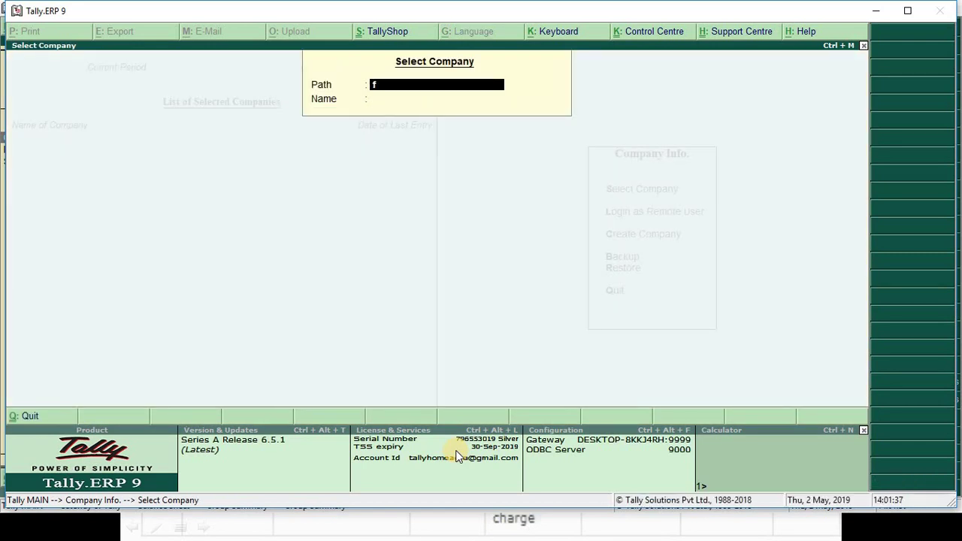
{"action": "type", "text": ":\\data"}
{"action": "key", "text": "Return"}
{"action": "key", "text": "Down"}
{"action": "key", "text": "Down"}
{"action": "key", "text": "Down"}
{"action": "key", "text": "Down"}
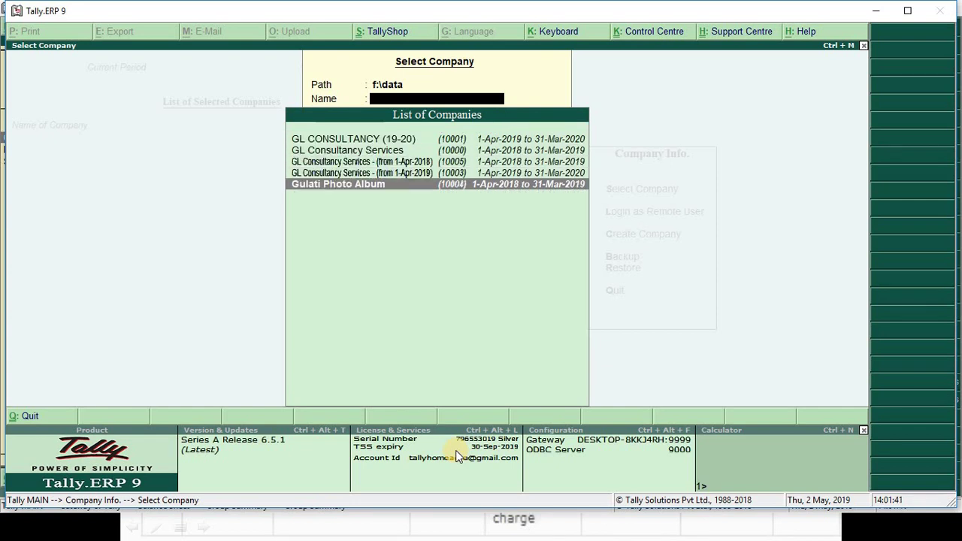
{"action": "key", "text": "Return"}
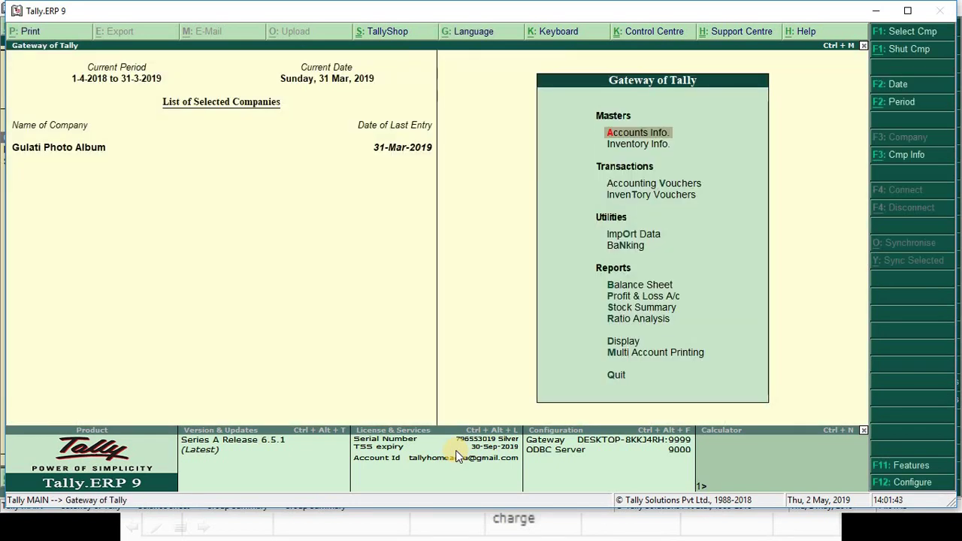
- Start an accounting voucher dated 28-Feb-2019, then bring up February's duties summary
{"action": "key", "text": "v"}
{"action": "key", "text": "F2"}
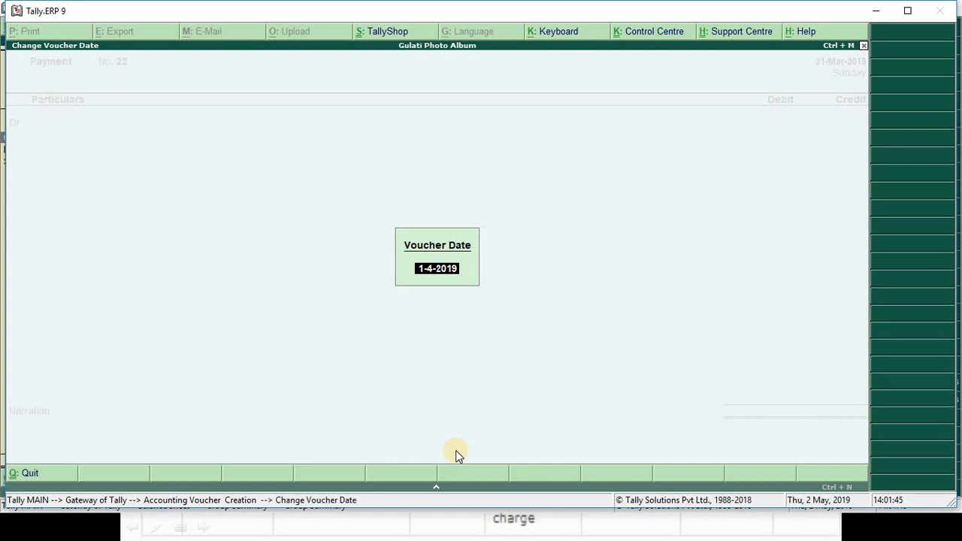
{"action": "type", "text": "28.22.2019"}
{"action": "key", "text": "Return"}
{"action": "key", "text": "alt+Tab"}
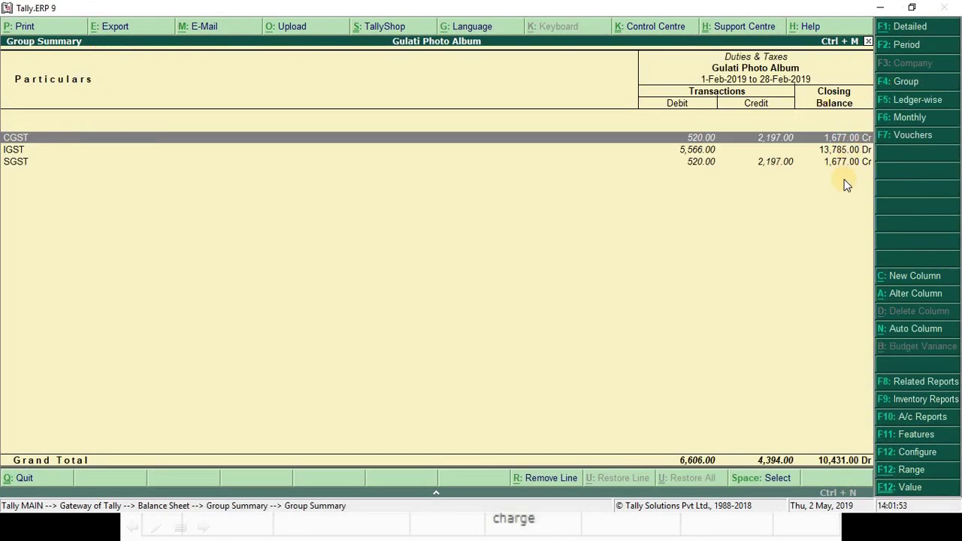
- Debit CGST 1,677 and SGST 1,677, and select IGST as the credited ledger
{"action": "key", "text": "alt+Tab"}
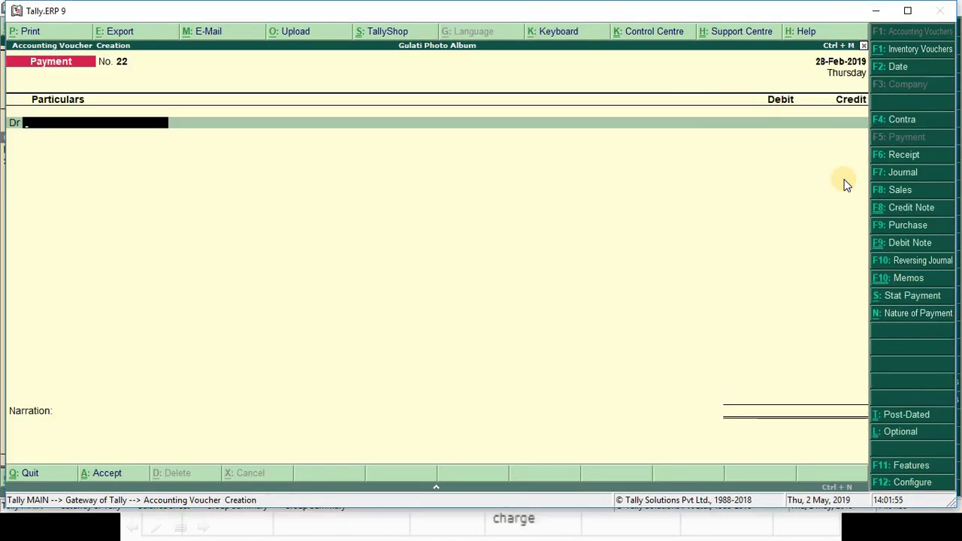
{"action": "type", "text": "cgs"}
{"action": "key", "text": "Return"}
{"action": "type", "text": "1,67"}
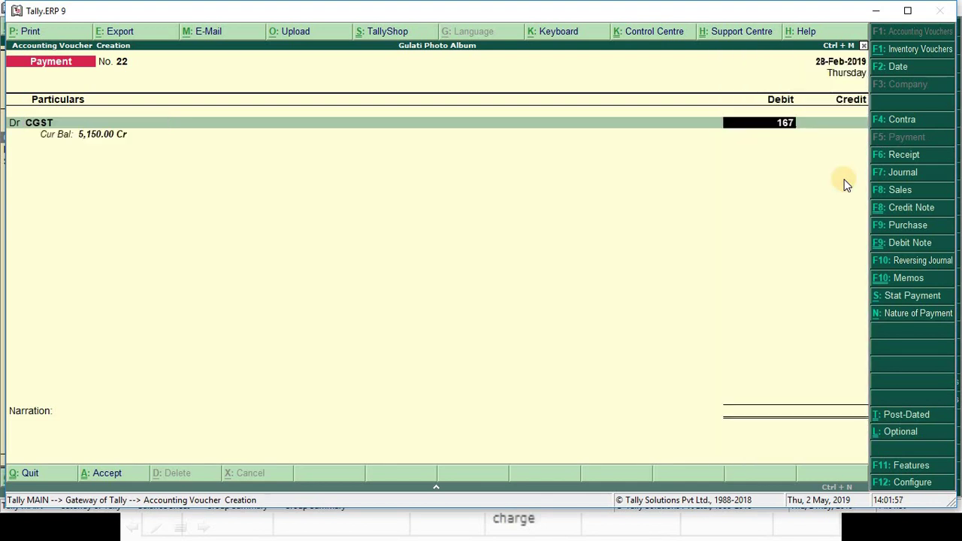
{"action": "type", "text": "7"}
{"action": "key", "text": "Return"}
{"action": "key", "text": "Return"}
{"action": "type", "text": "sgs"}
{"action": "key", "text": "Return"}
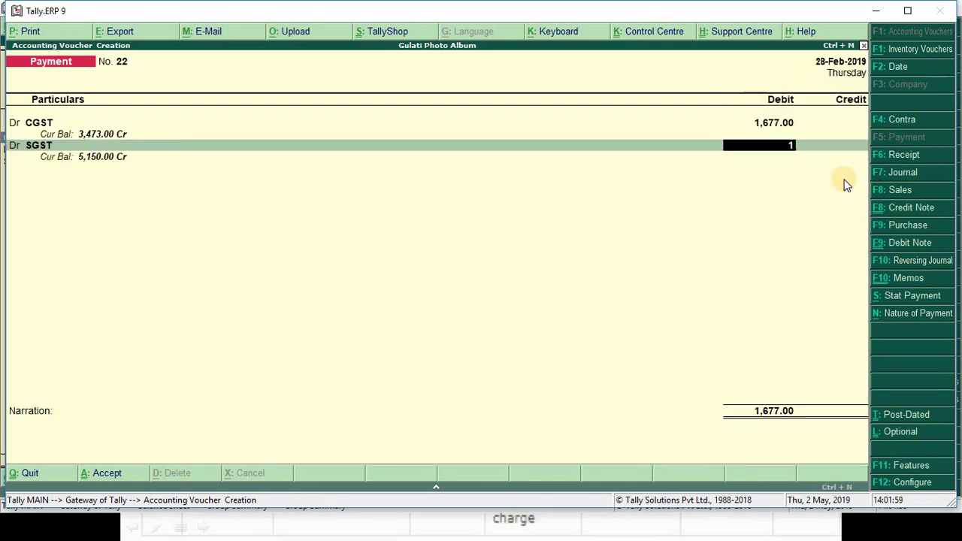
{"action": "type", "text": "1677"}
{"action": "key", "text": "Return"}
{"action": "type", "text": "igs"}
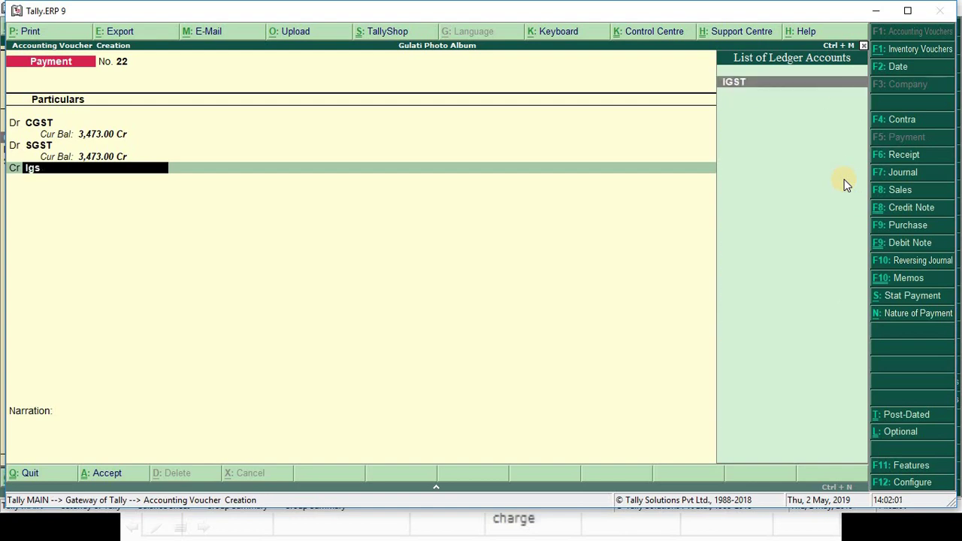
{"action": "key", "text": "Return"}
- Check Excel's February IGST debit 3354, IGST balance 10431 and central tax balance 0
{"action": "key", "text": "alt+Tab"}
{"action": "key", "text": "Tab"}
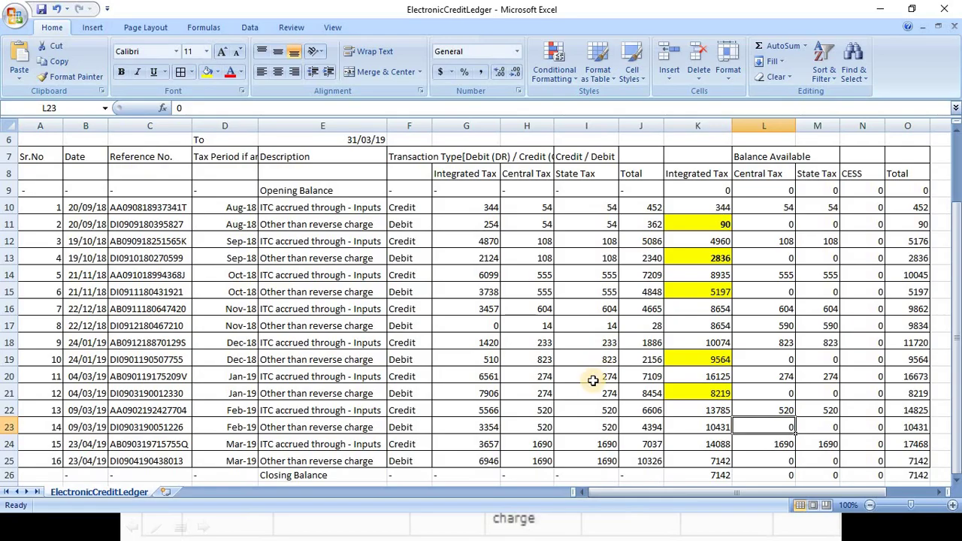
{"action": "left_click", "coordinate": [492, 427]}
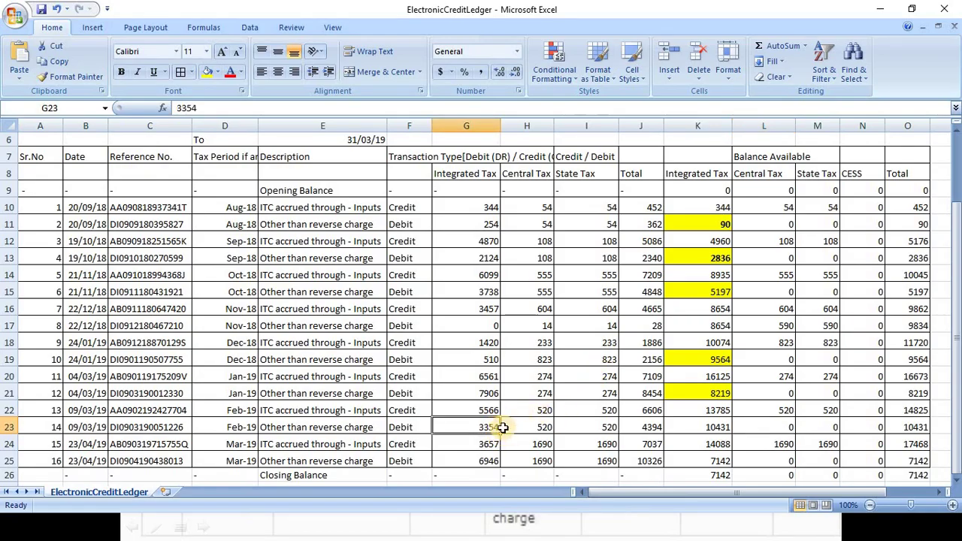
{"action": "left_click", "coordinate": [714, 426]}
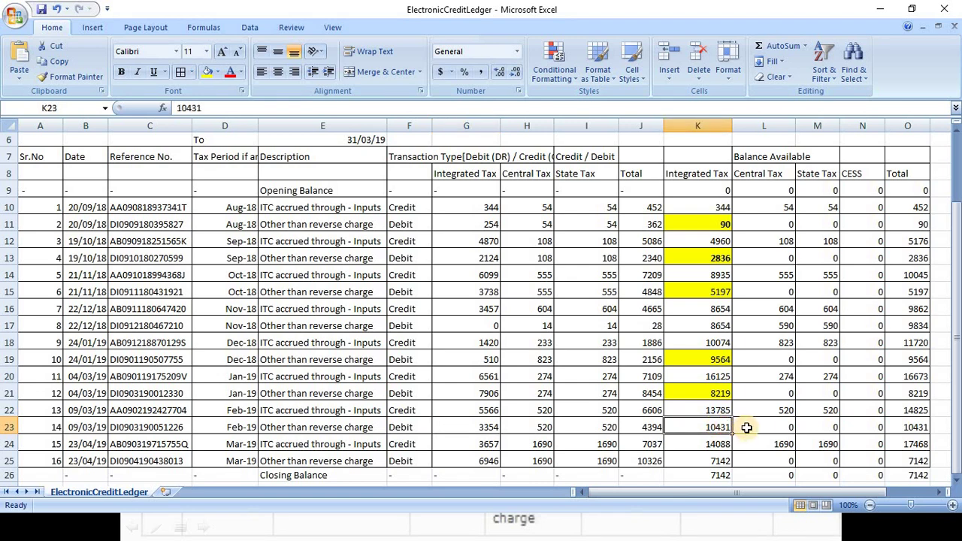
{"action": "left_click", "coordinate": [746, 429]}
{"action": "key", "text": "alt+Tab"}
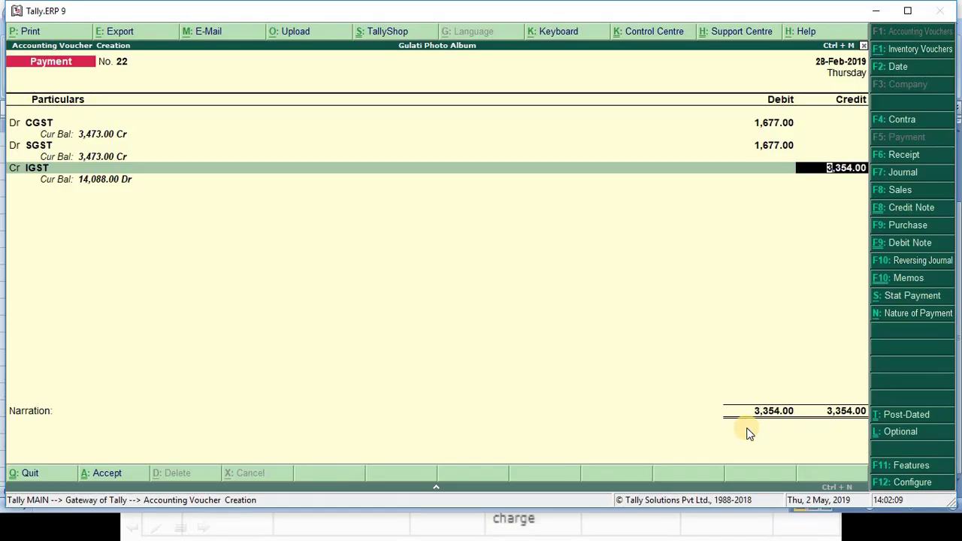
- Convert the entry to a Journal with narration 'BEING AMOUNT OF EXCESS CGST & SGST SETOFF WITH IGST' and save it
{"action": "key", "text": "Return"}
{"action": "key", "text": "Return"}
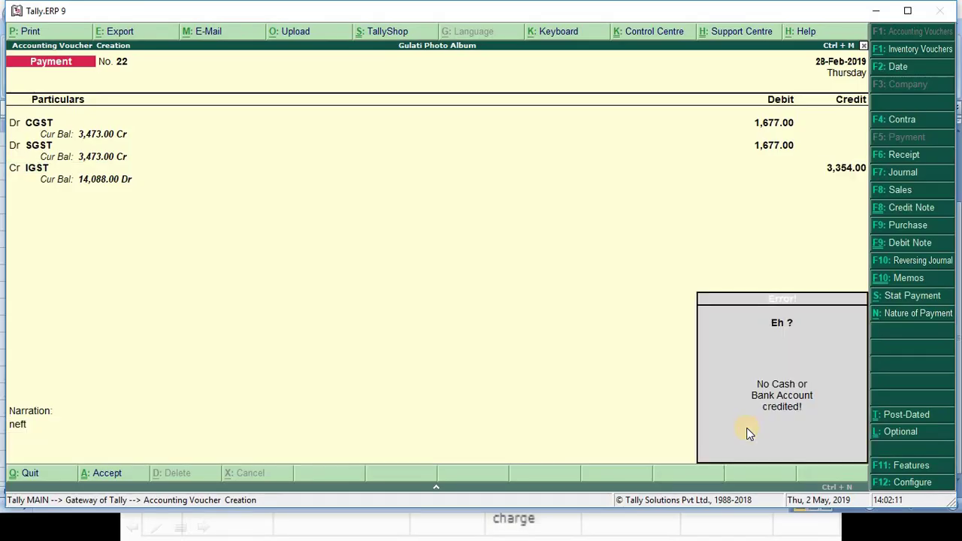
{"action": "key", "text": "Return"}
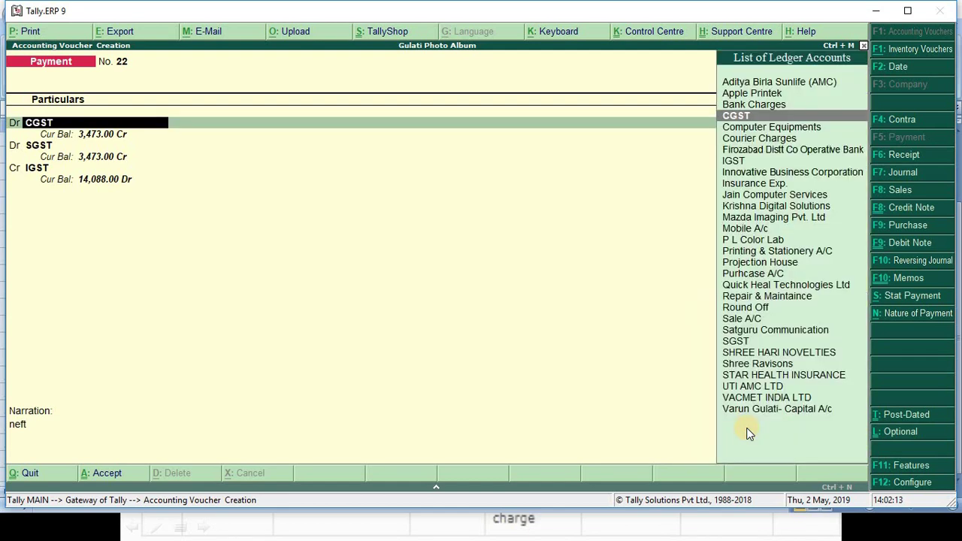
{"action": "key", "text": "F7"}
{"action": "key", "text": "Return"}
{"action": "key", "text": "Return"}
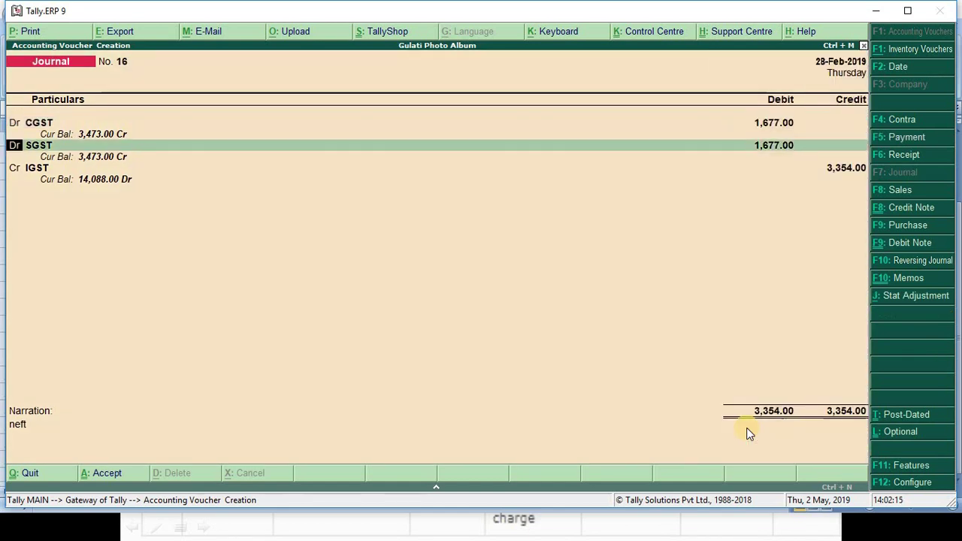
{"action": "key", "text": "Return"}
{"action": "key", "text": "Return"}
{"action": "key", "text": "Return"}
{"action": "key", "text": "Return"}
{"action": "type", "text": "BEING AMOUNT OF EXCESS CGST & SGST SETOFF WITH IGST"}
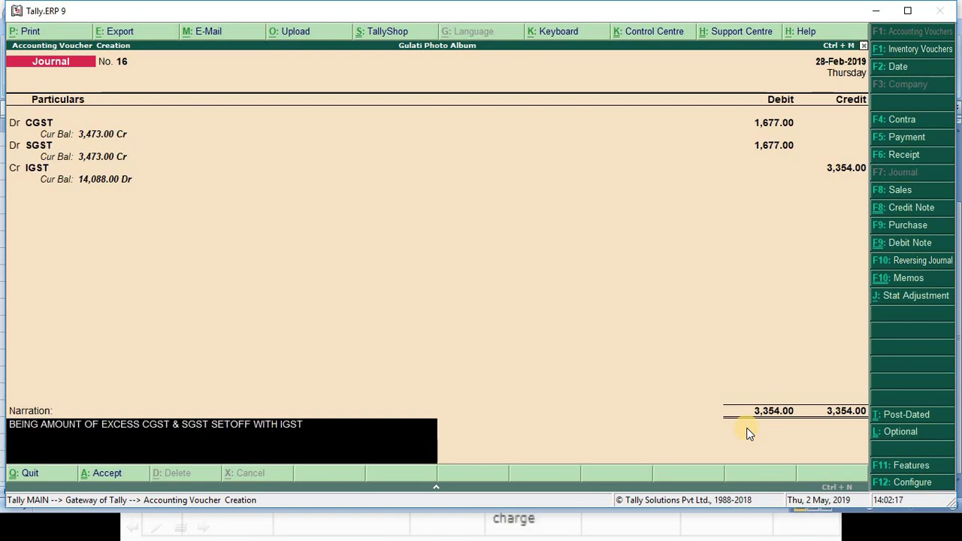
{"action": "key", "text": "Return"}
{"action": "key", "text": "Return"}
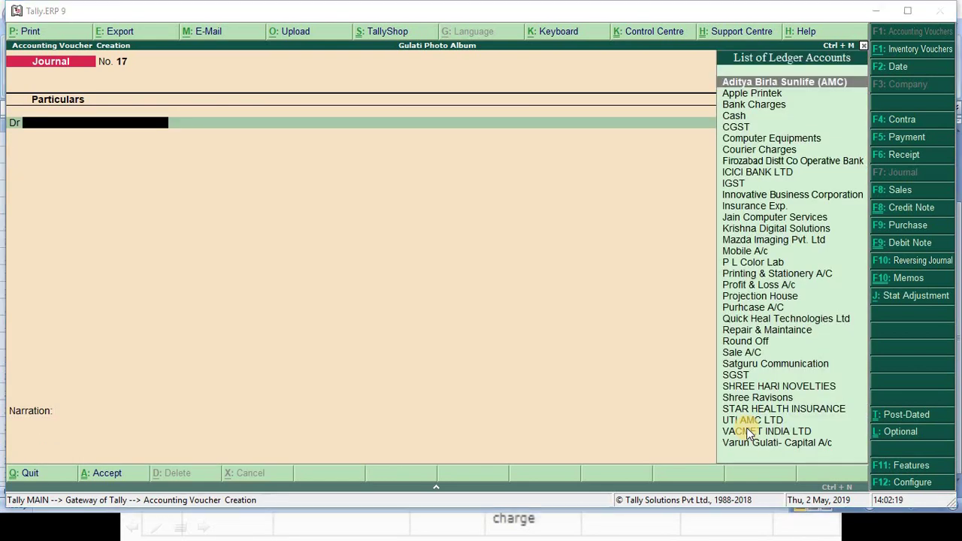
{"action": "key", "text": "alt+Tab"}
- Reopen February's Duties & Taxes breakdown to verify IGST 10,431.00 Dr with CGST and SGST cleared
{"action": "key", "text": "Escape"}
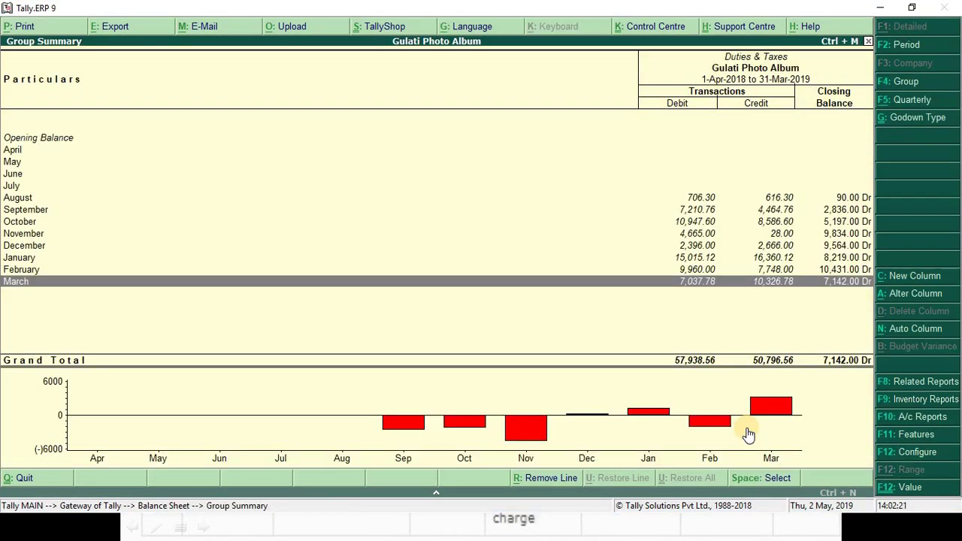
{"action": "key", "text": "Up"}
{"action": "key", "text": "Return"}
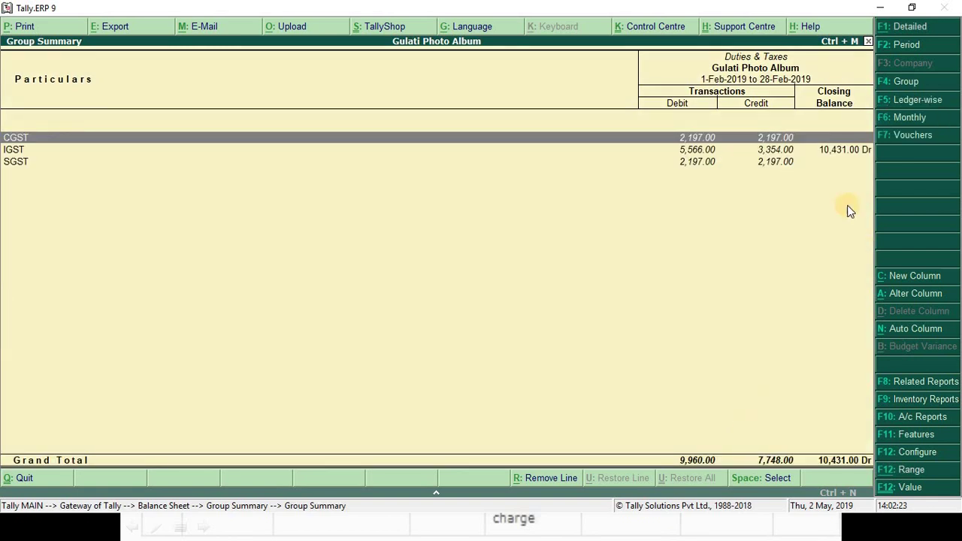
{"action": "key", "text": "alt+Tab"}
{"action": "key", "text": "alt+Tab"}
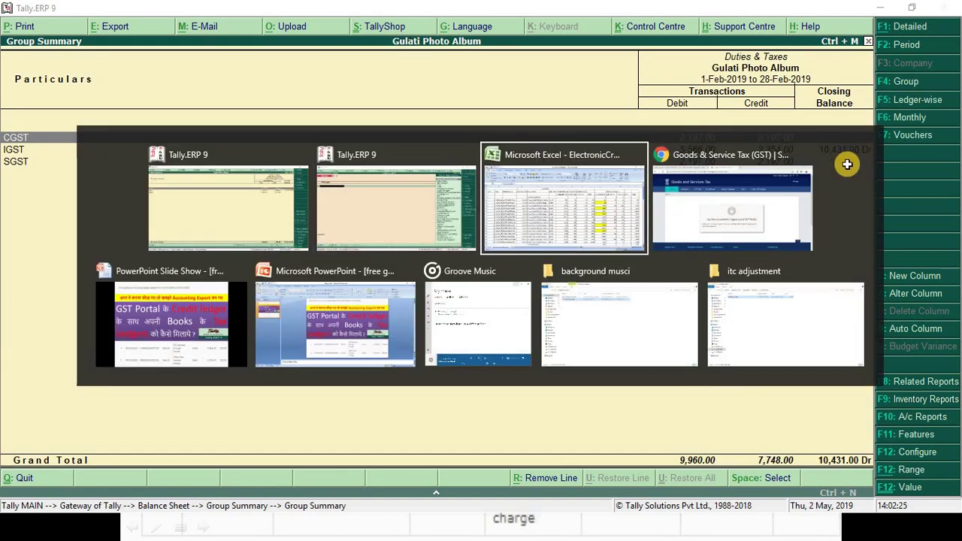
- Fill the February IGST balance 10431 cell yellow
{"action": "left_click", "coordinate": [710, 427]}
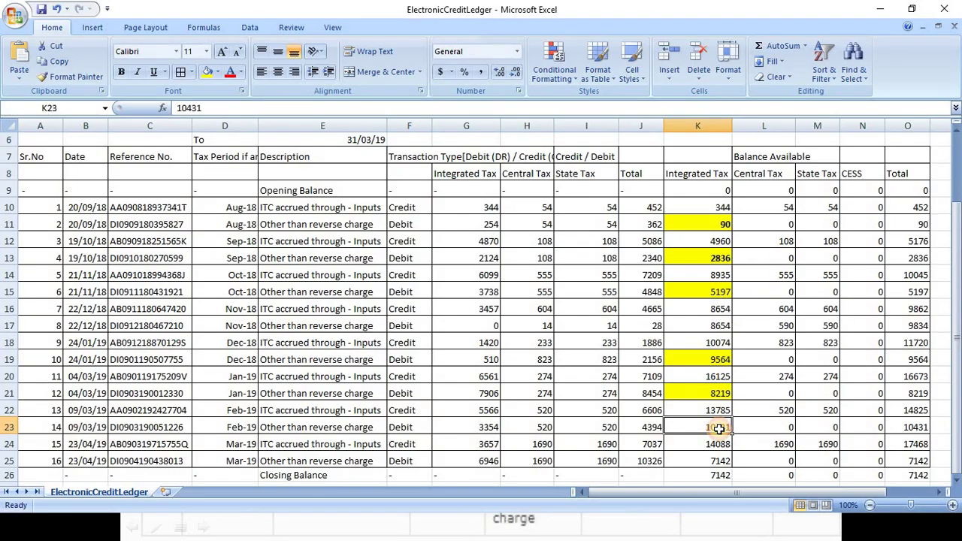
{"action": "left_click", "coordinate": [212, 74]}
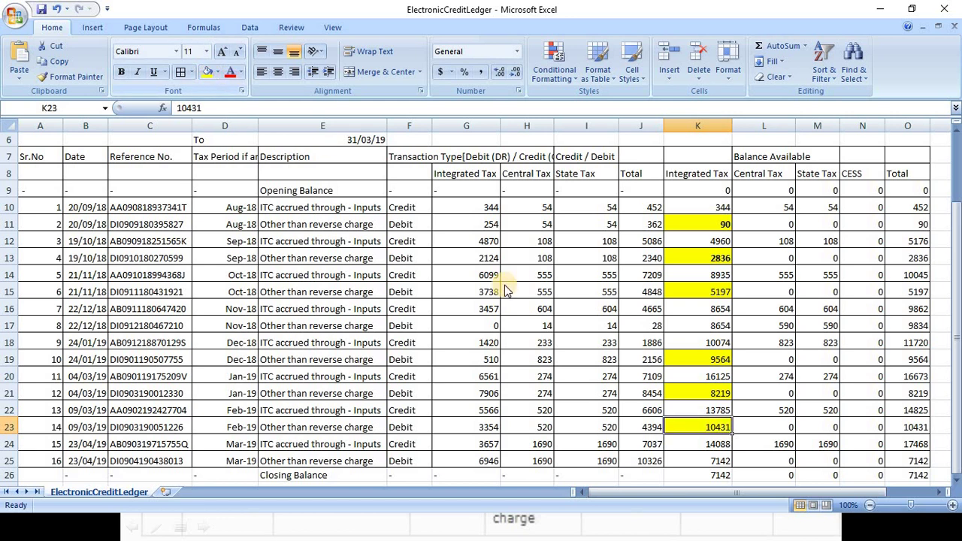
{"action": "left_click", "coordinate": [754, 458]}
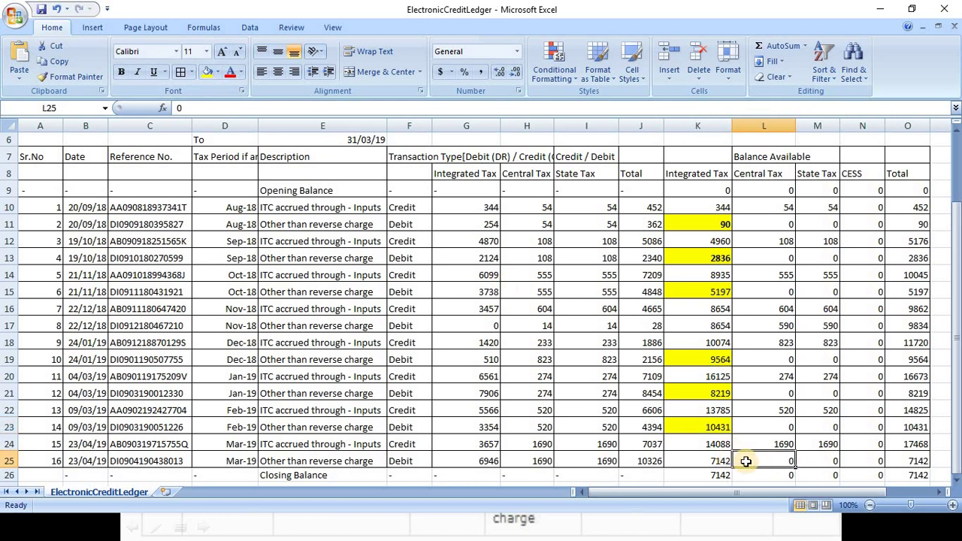
- Open March's Duties & Taxes breakdown in Tally showing CGST and SGST 3,473.00 Cr
{"action": "key", "text": "alt+Tab"}
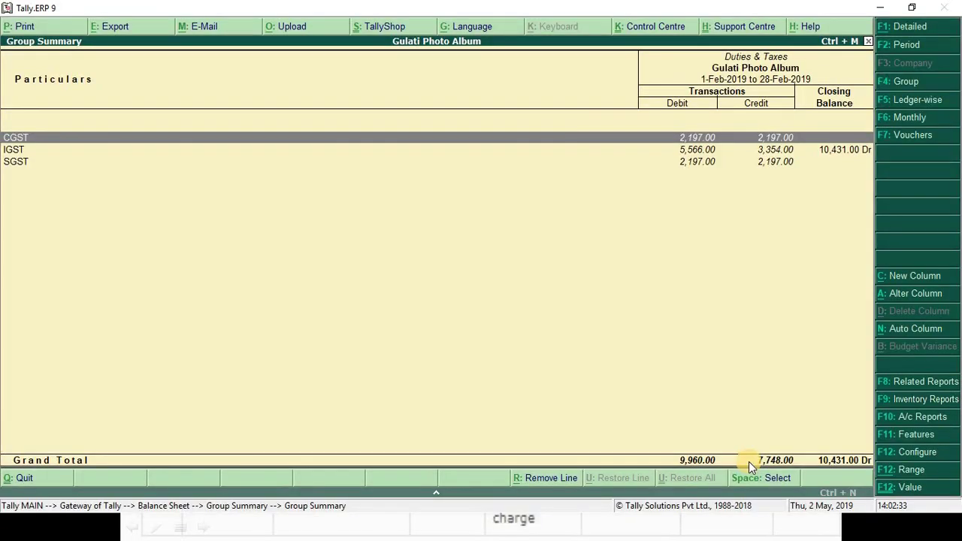
{"action": "key", "text": "Escape"}
{"action": "key", "text": "Down"}
{"action": "key", "text": "Return"}
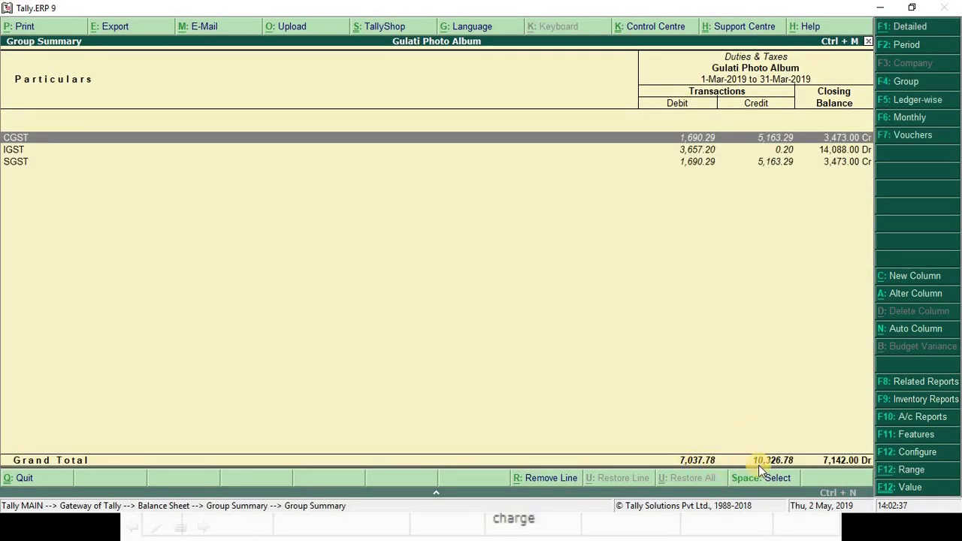
{"action": "key", "text": "alt+Tab"}
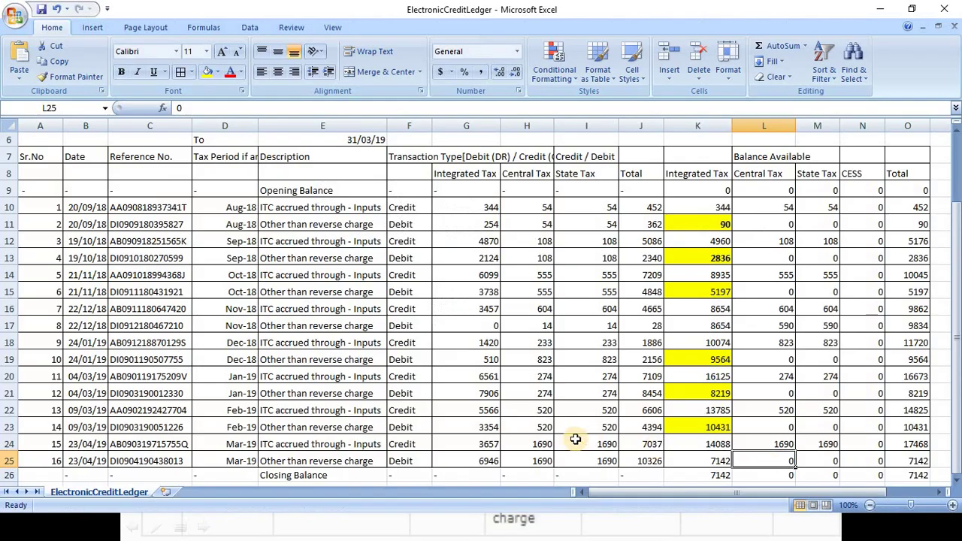
- Check Excel's March figures: credit total 7037, IGST debit 6946, central tax 1690, closing IGST 7142
{"action": "left_click", "coordinate": [635, 447]}
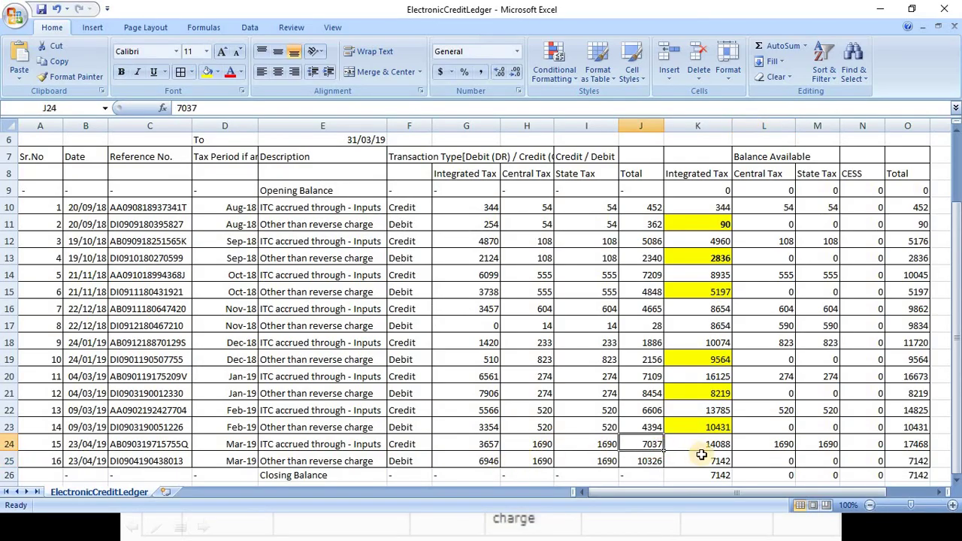
{"action": "left_click", "coordinate": [669, 460]}
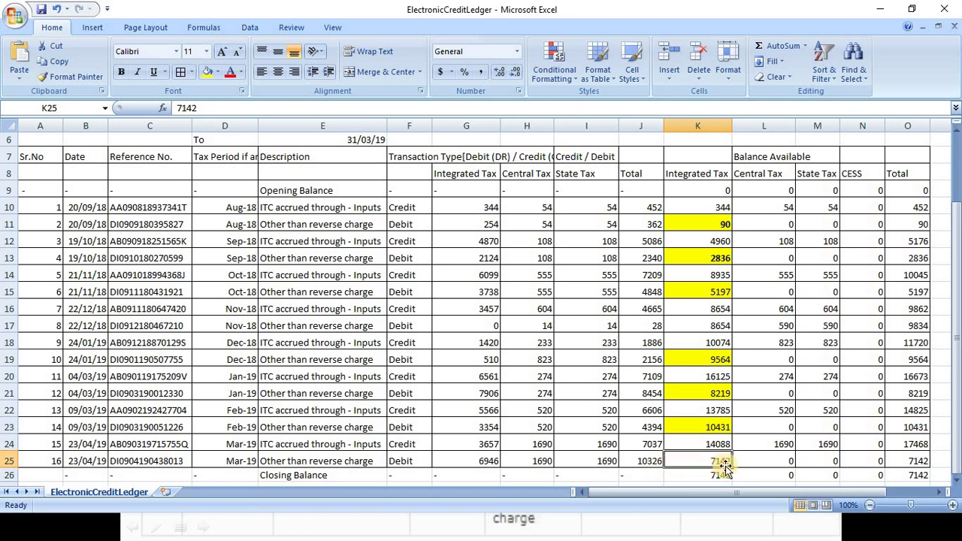
{"action": "left_click", "coordinate": [473, 459]}
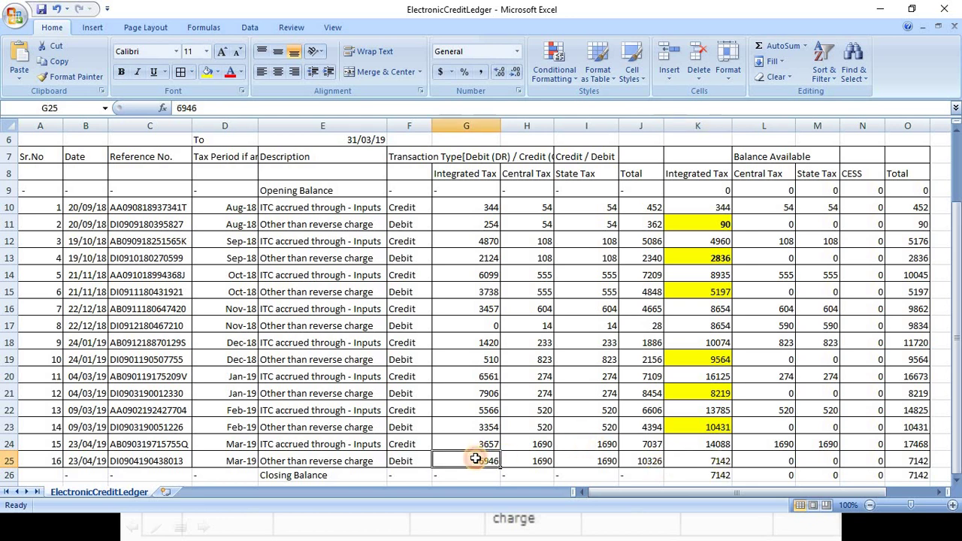
{"action": "left_click", "coordinate": [530, 444]}
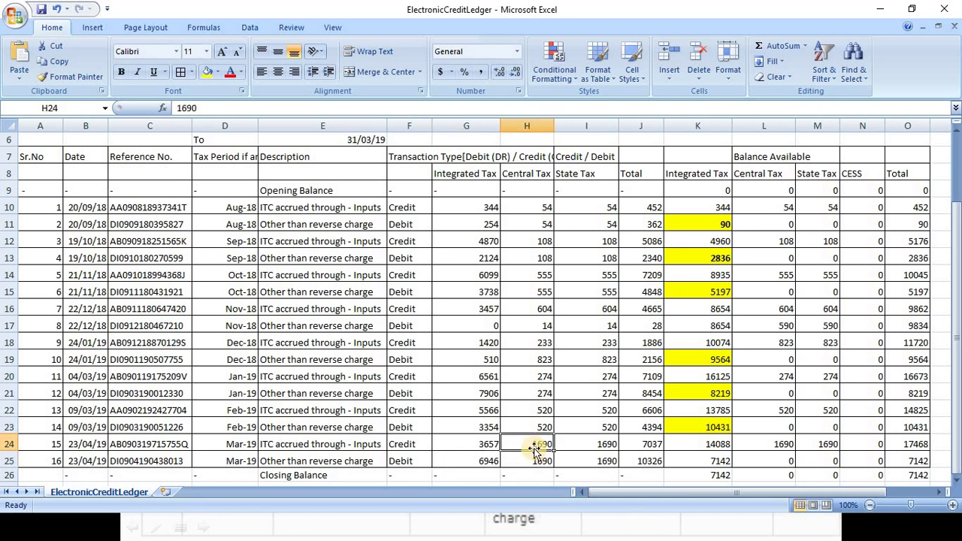
{"action": "left_click", "coordinate": [536, 460]}
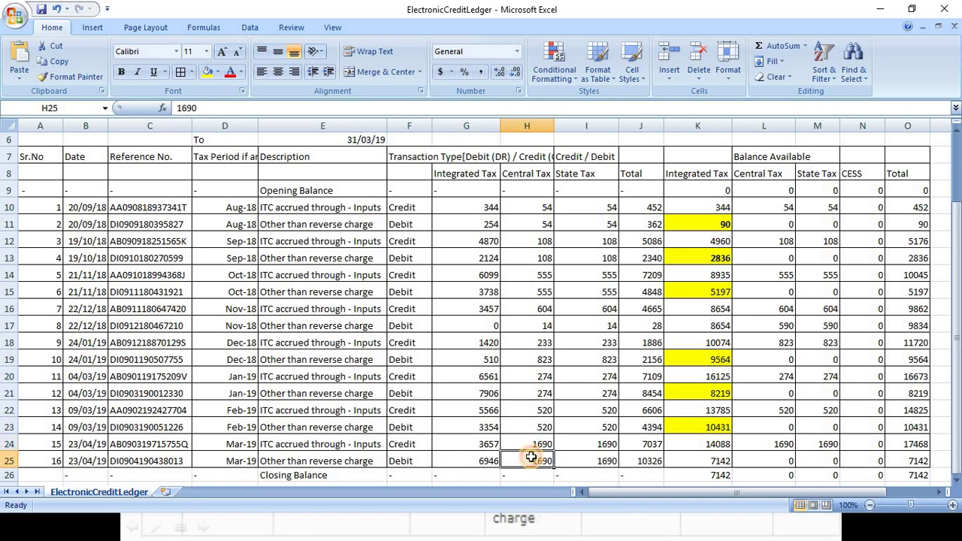
{"action": "left_click", "coordinate": [763, 460]}
{"action": "key", "text": "alt+Tab"}
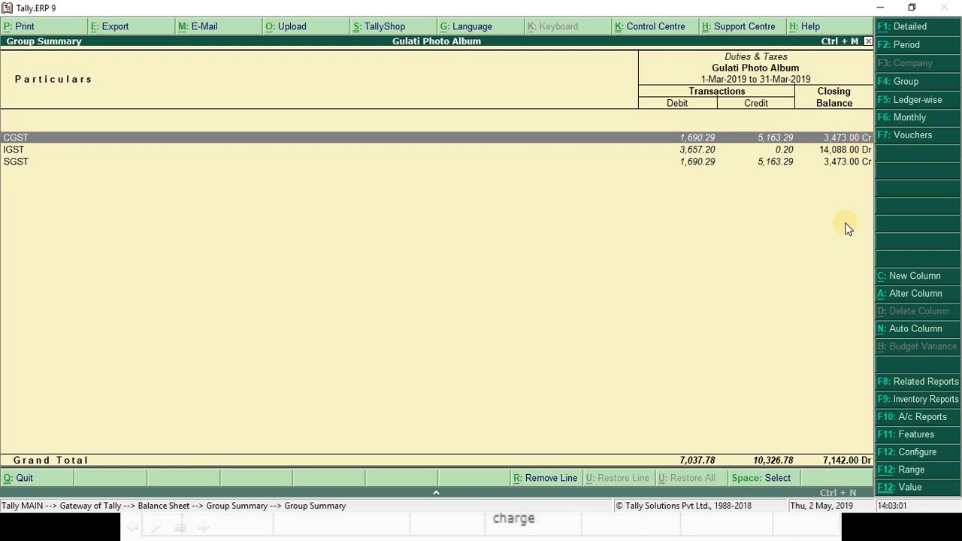
- Debit CGST 3,473 and SGST 3,473, with IGST as the credited ledger
{"action": "key", "text": "alt+Tab"}
{"action": "key", "text": "alt+Tab"}
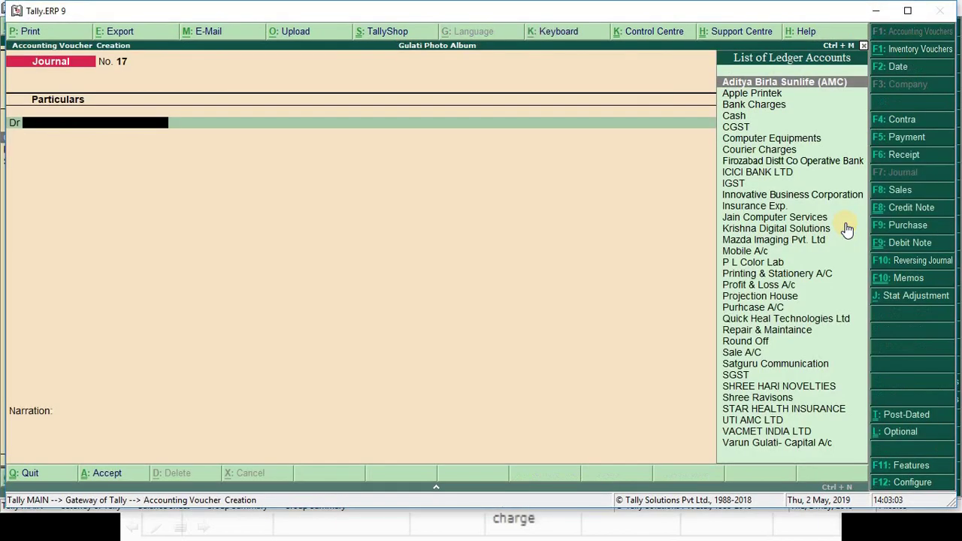
{"action": "type", "text": "Cgs"}
{"action": "key", "text": "Return"}
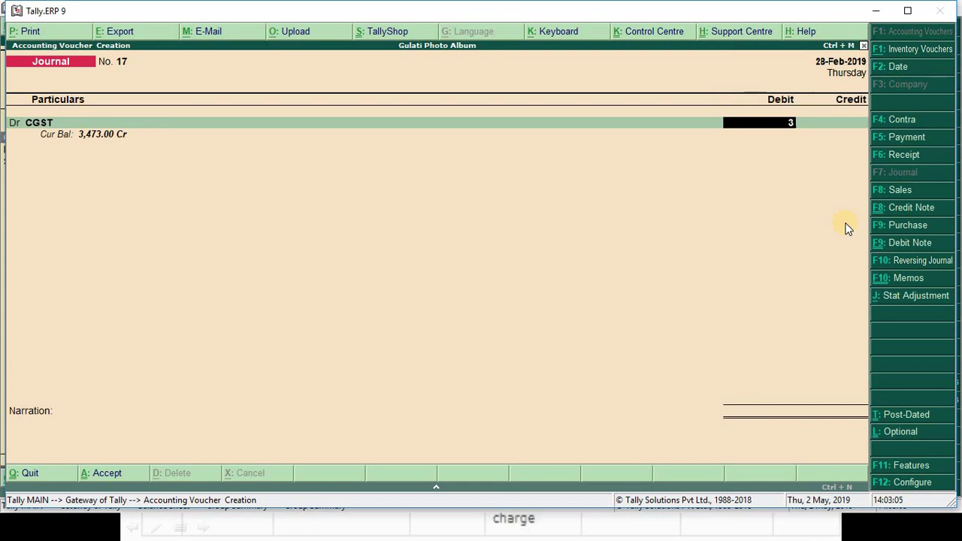
{"action": "type", "text": "3473"}
{"action": "key", "text": "Return"}
{"action": "key", "text": "Return"}
{"action": "key", "text": "Return"}
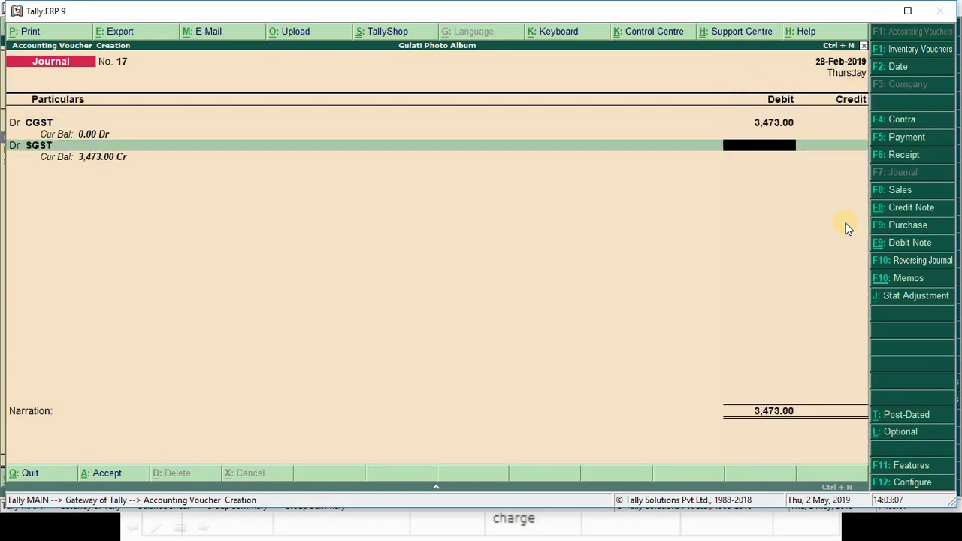
{"action": "type", "text": "3,473"}
{"action": "key", "text": "Return"}
{"action": "type", "text": "Igs"}
{"action": "key", "text": "Return"}
{"action": "key", "text": "Return"}
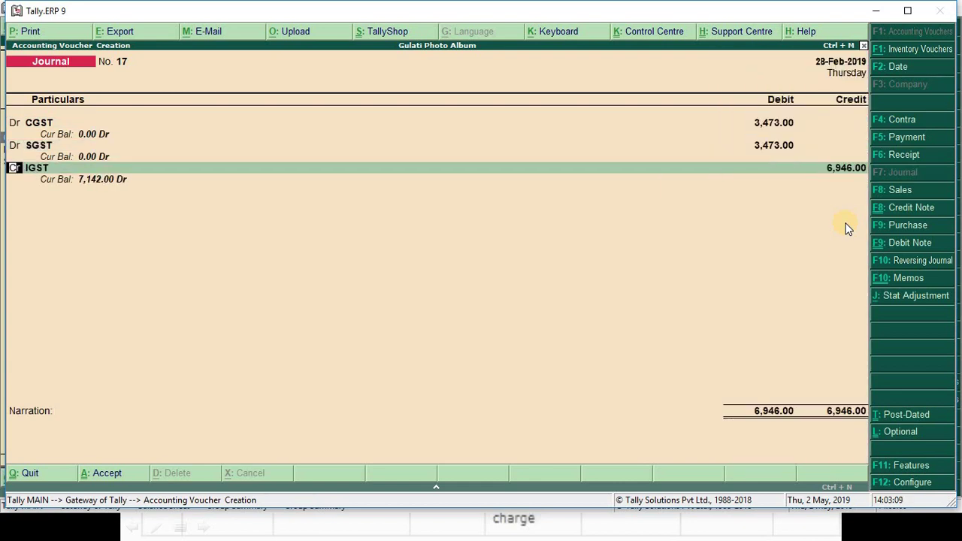
- Date the journal 31-Mar-2019, credit IGST 6,946 and complete the set-off narration
{"action": "key", "text": "F2"}
{"action": "type", "text": "31.3.2019"}
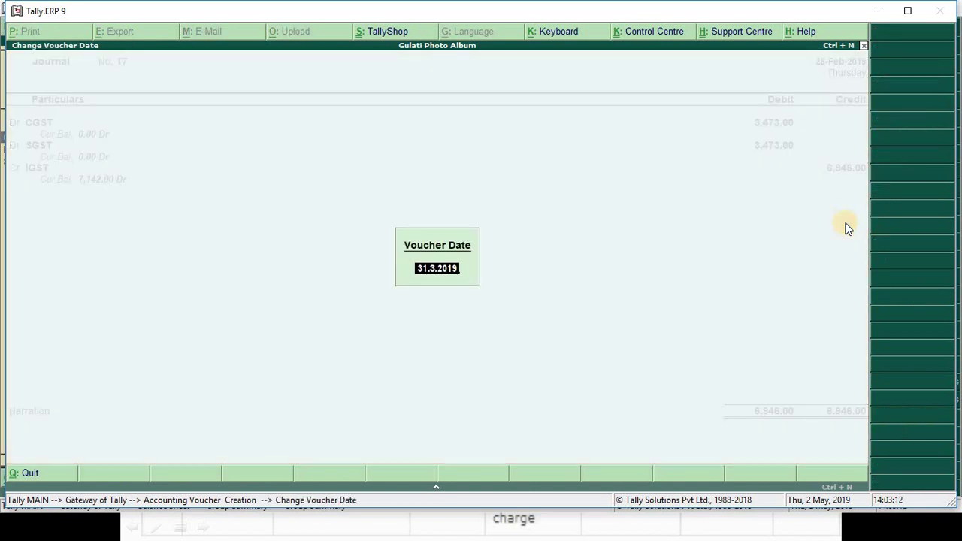
{"action": "key", "text": "Return"}
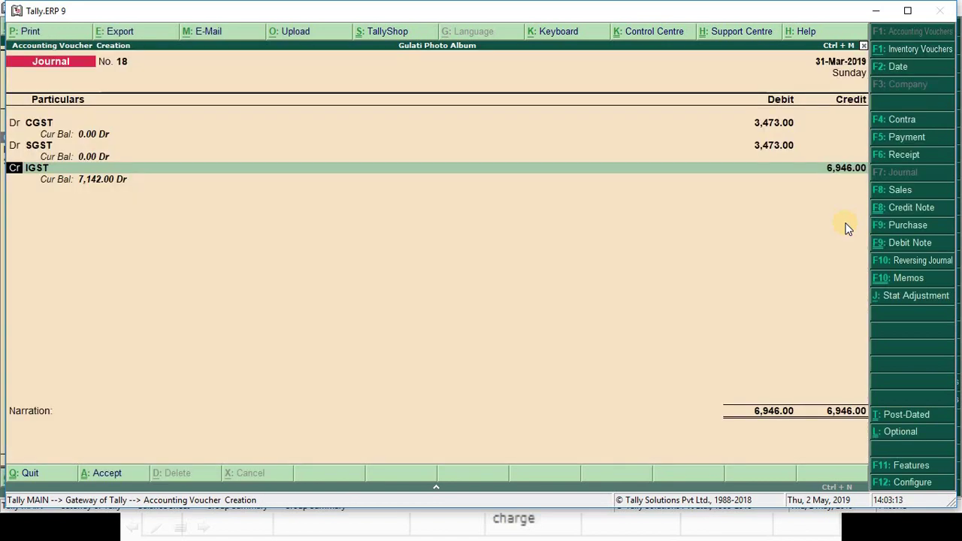
{"action": "key", "text": "Return"}
{"action": "key", "text": "Return"}
{"action": "key", "text": "Return"}
{"action": "key", "text": "ctrl+alt+v"}
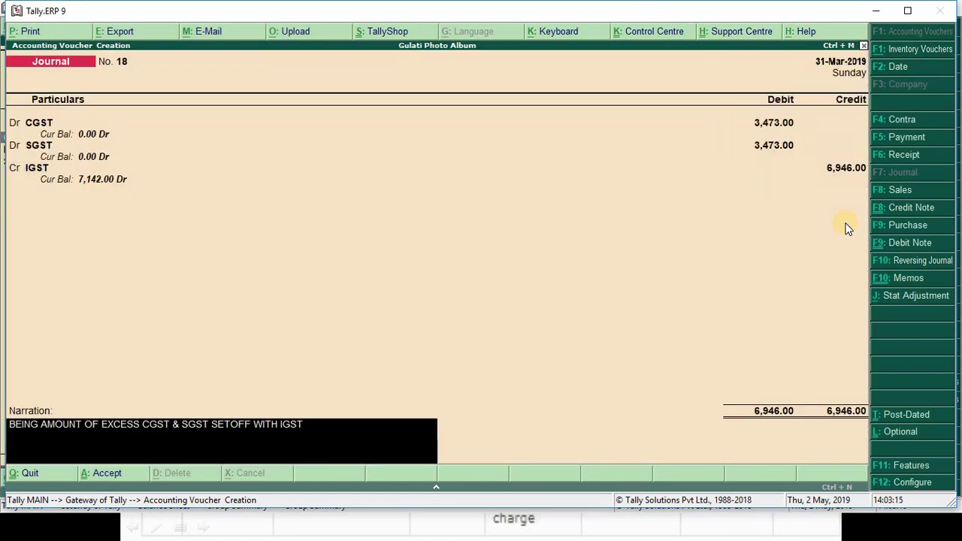
{"action": "key", "text": "Return"}
{"action": "key", "text": "Return"}
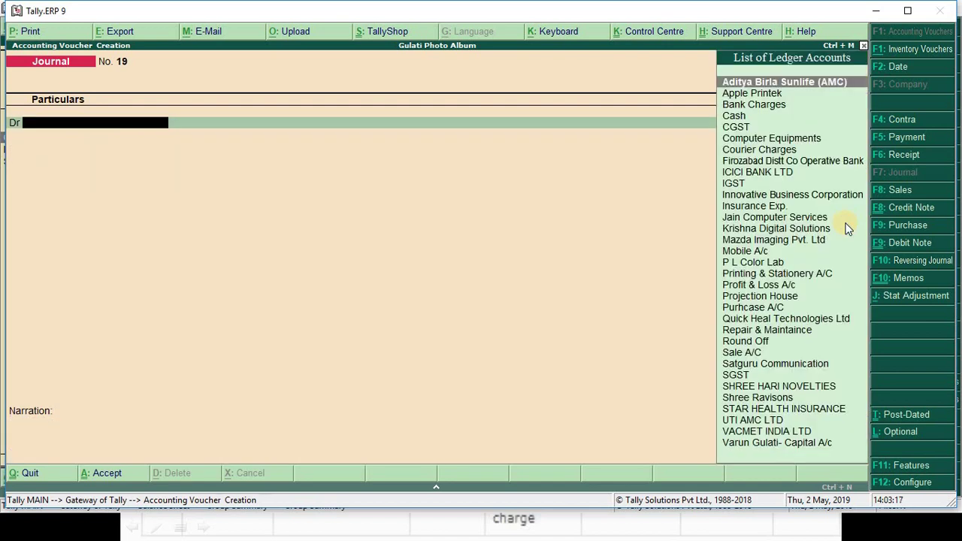
- Compare March's tax balances with Excel's closing Central Tax 0, then back out to the Balance Sheet showing 7,142
{"action": "key", "text": "alt+Tab"}
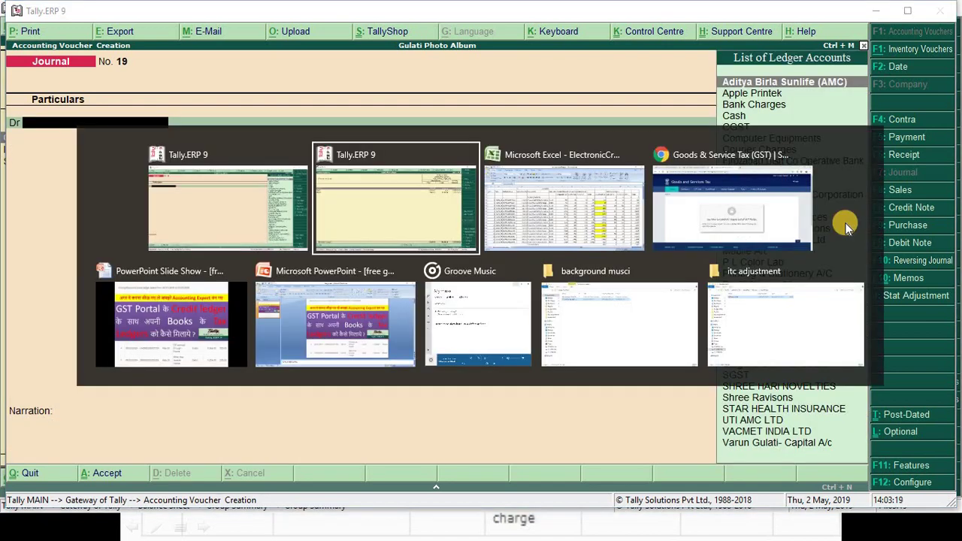
{"action": "key", "text": "Escape"}
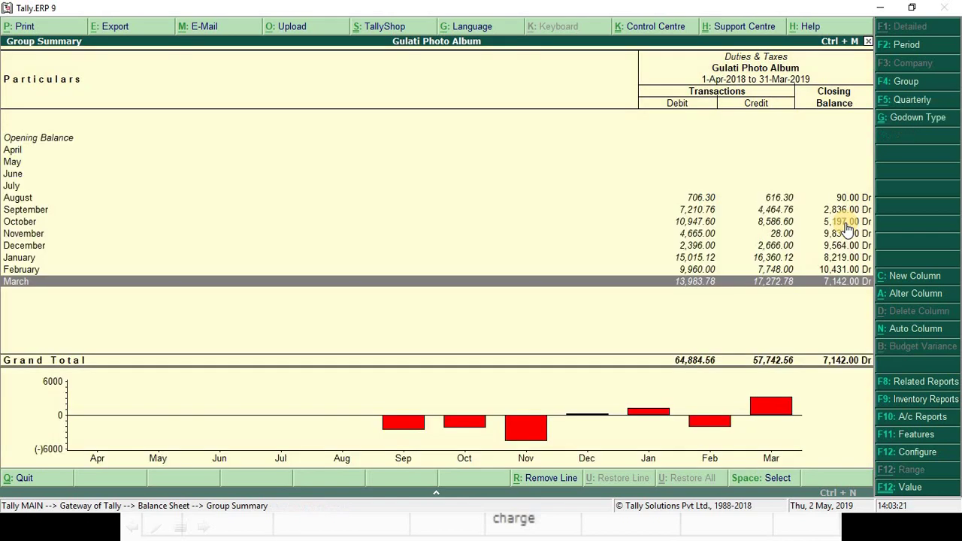
{"action": "key", "text": "Return"}
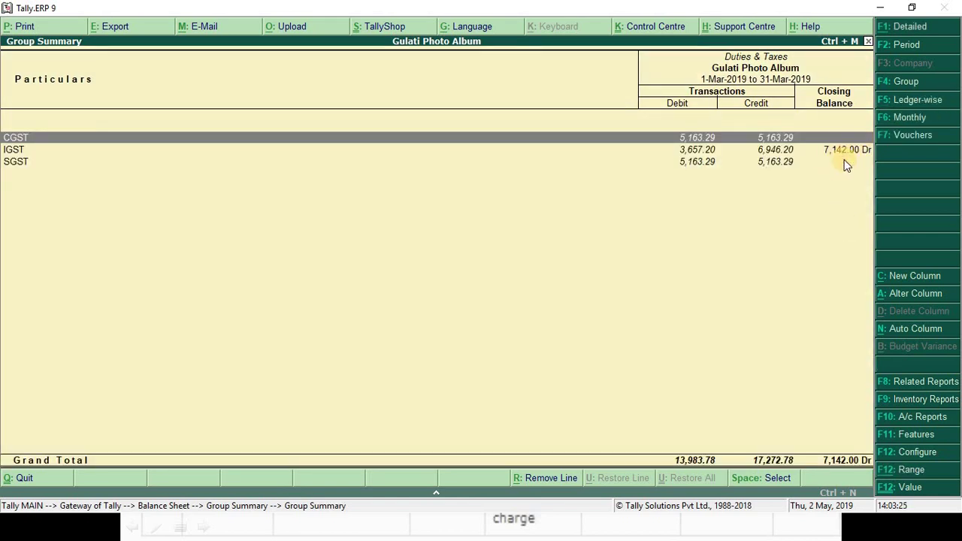
{"action": "key", "text": "alt+Tab"}
{"action": "key", "text": "alt+Tab"}
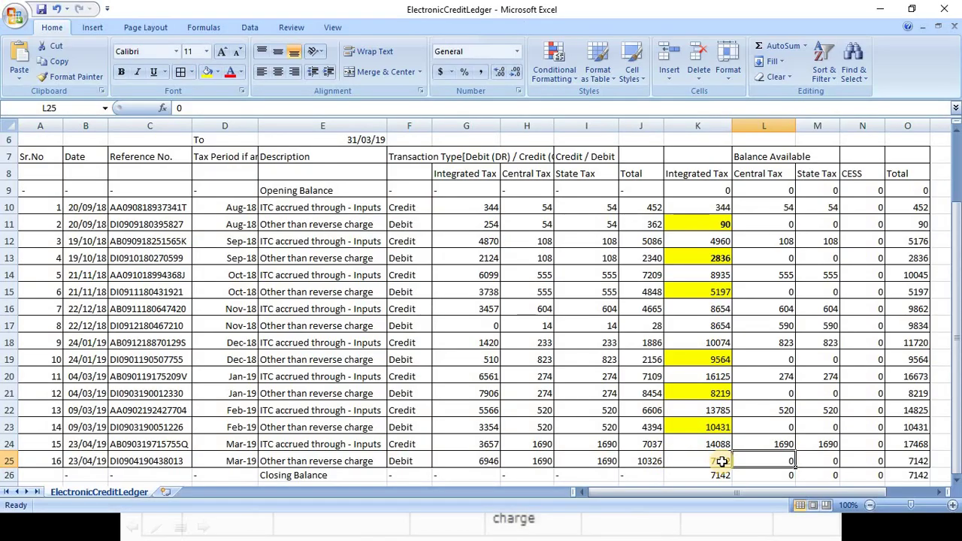
{"action": "left_click", "coordinate": [744, 475]}
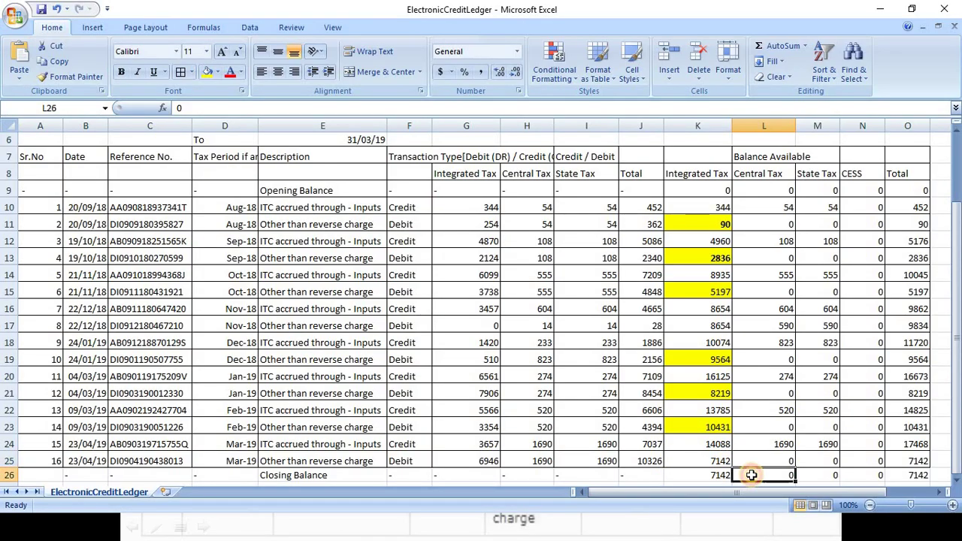
{"action": "key", "text": "alt+Tab"}
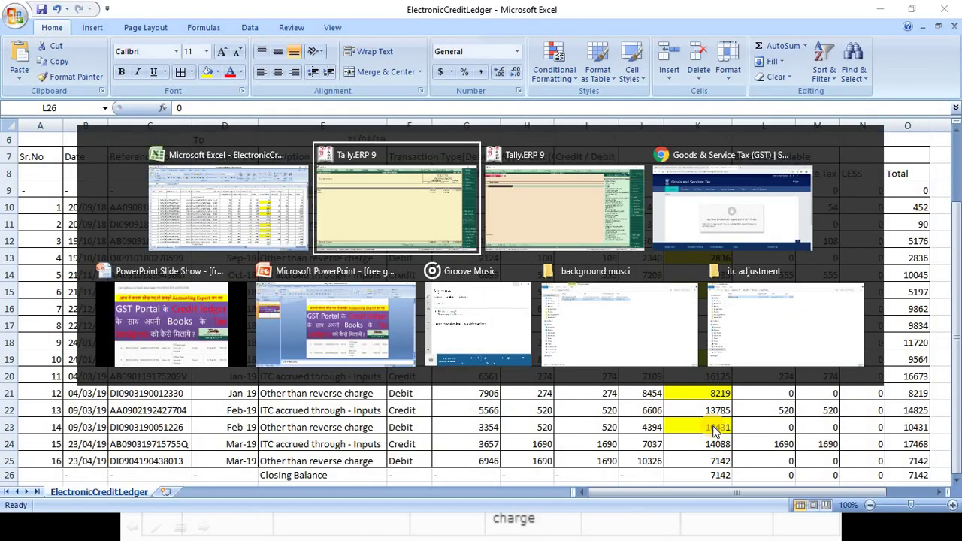
{"action": "key", "text": "Escape"}
{"action": "key", "text": "Escape"}
{"action": "key", "text": "Escape"}
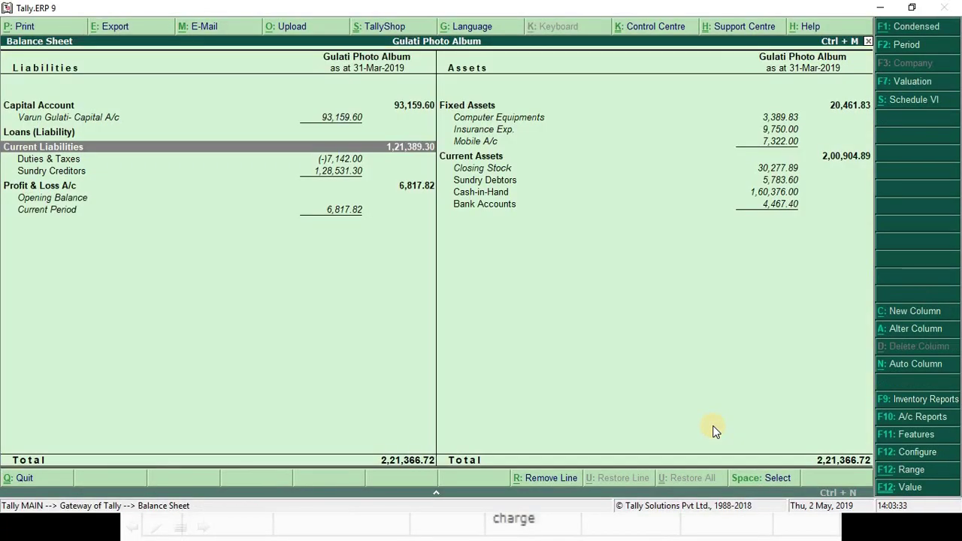
- Show the detailed 2018–19 Duties & Taxes summary, with only IGST at 7,142.00 Dr, then switch to the GST portal
{"action": "key", "text": "Escape"}
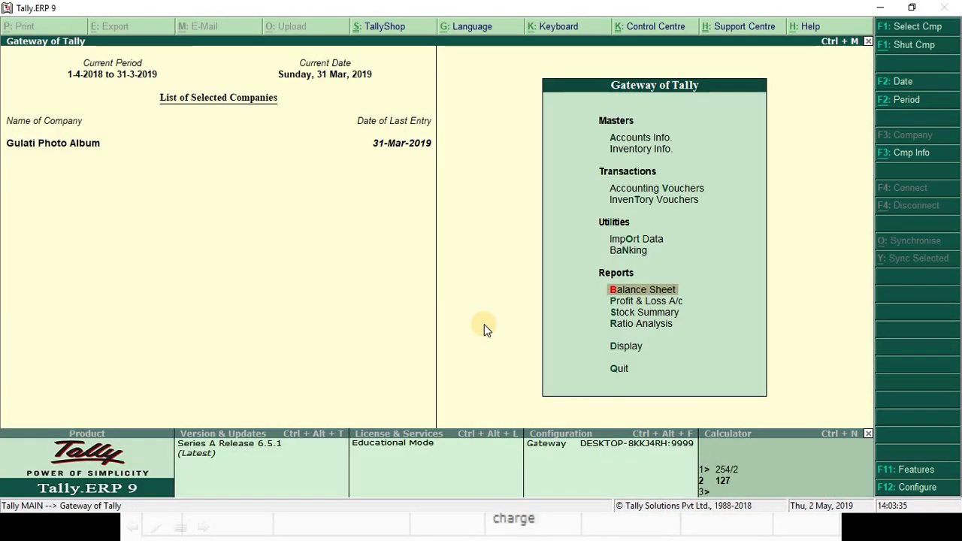
{"action": "key", "text": "Return"}
{"action": "key", "text": "alt+F1"}
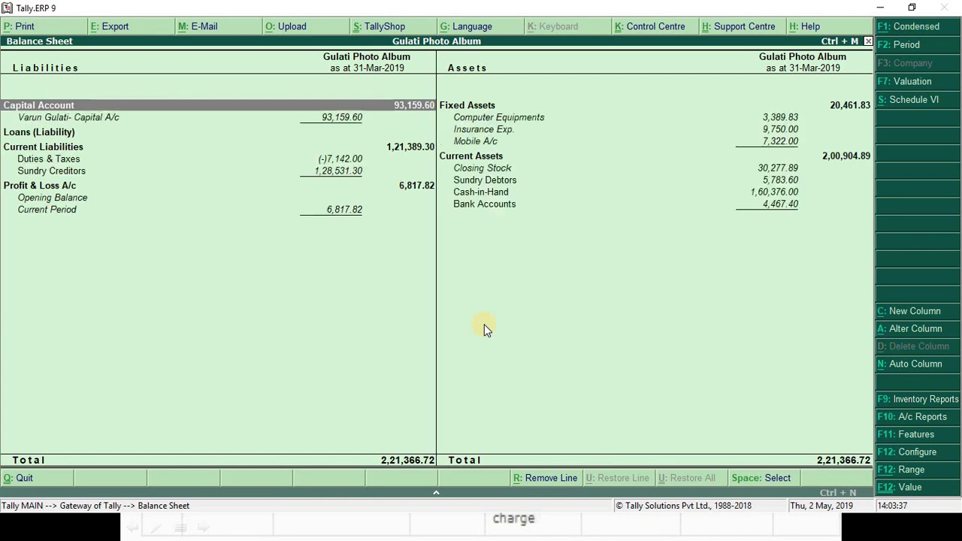
{"action": "key", "text": "Down"}
{"action": "key", "text": "Down"}
{"action": "key", "text": "Down"}
{"action": "key", "text": "Down"}
{"action": "key", "text": "Return"}
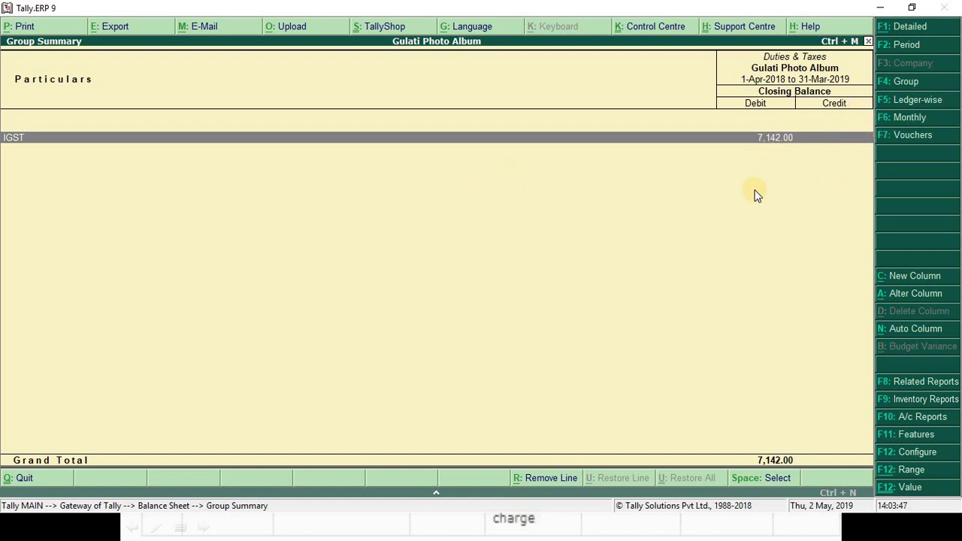
{"action": "key", "text": "alt+Tab"}
{"action": "key", "text": "alt+Tab"}
{"action": "key", "text": "alt+Tab"}
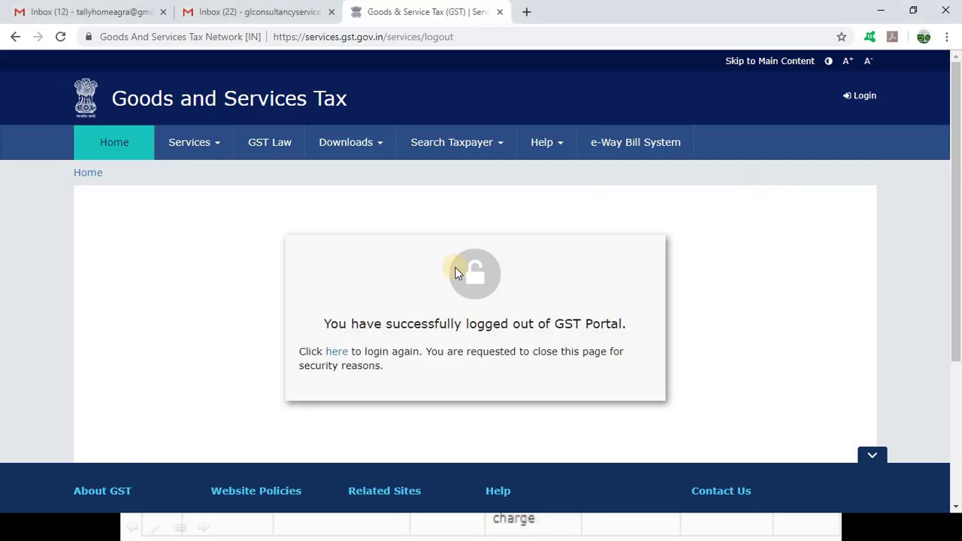
- Return to the GST Portal login page and sign in with the taxpayer's username, password and CAPTCHA characters
{"action": "left_click", "coordinate": [336, 351]}
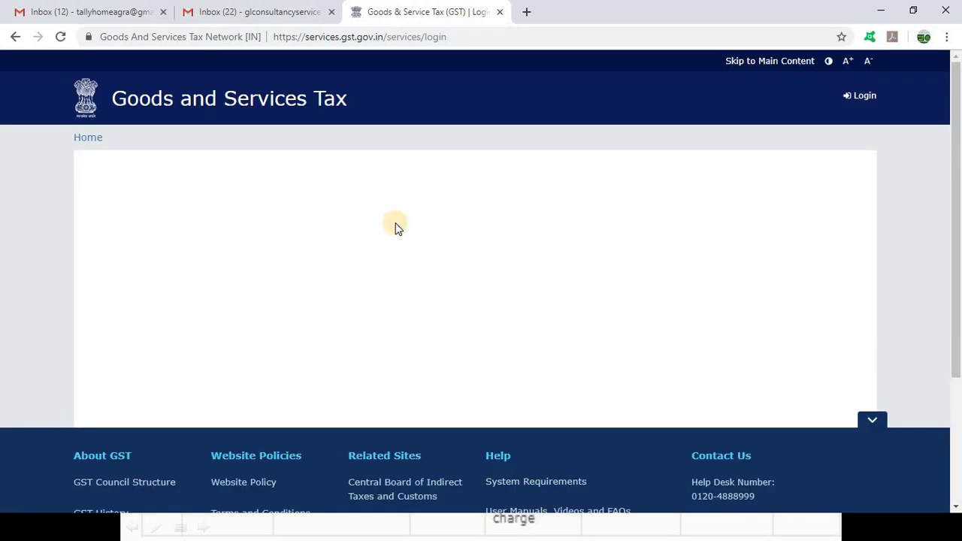
{"action": "left_click", "coordinate": [387, 263]}
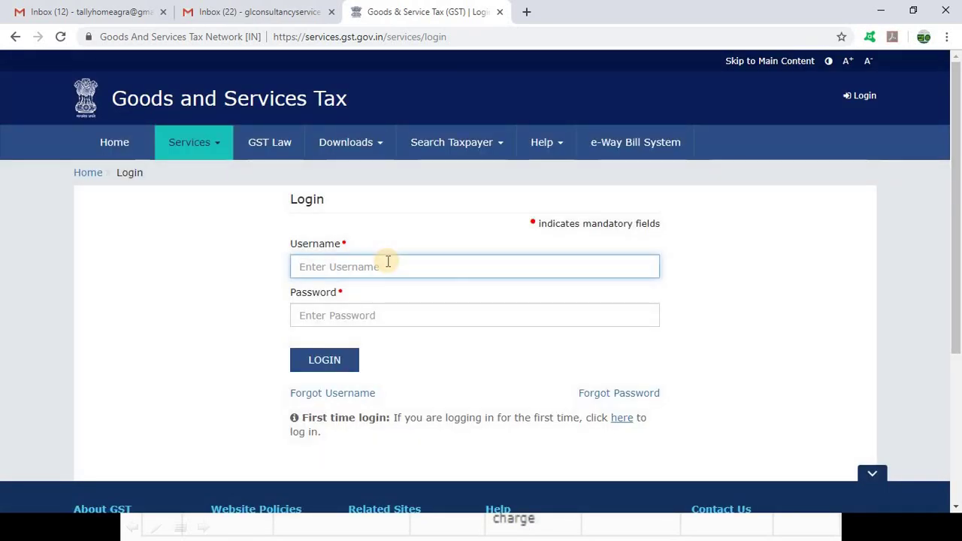
{"action": "type", "text": "gulatiphoto_1"}
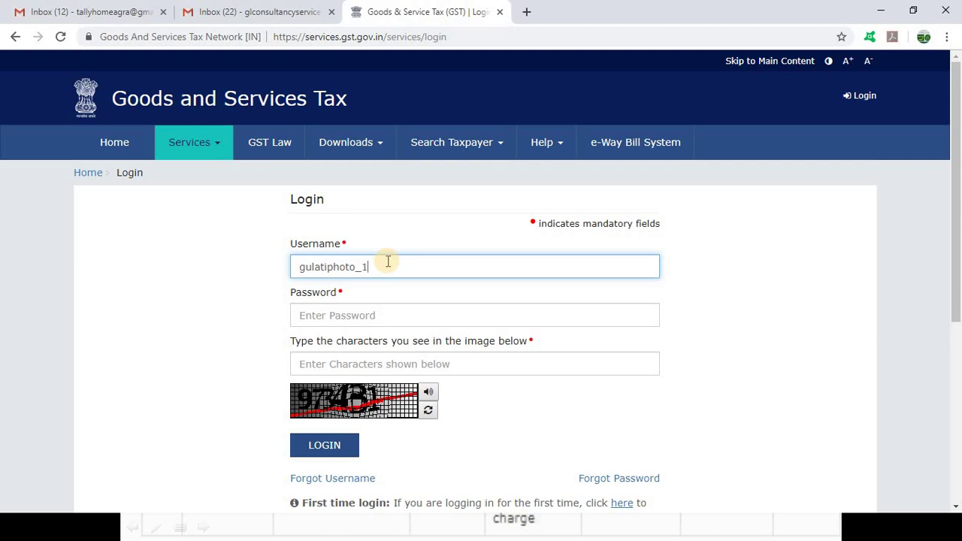
{"action": "key", "text": "Tab"}
{"action": "type", "text": "••"}
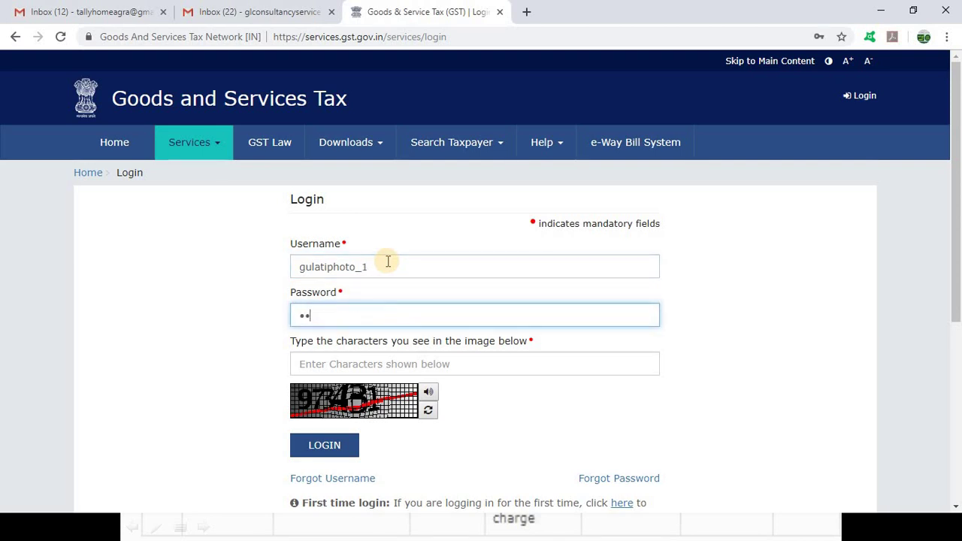
{"action": "type", "text": "••••••••"}
{"action": "key", "text": "Tab"}
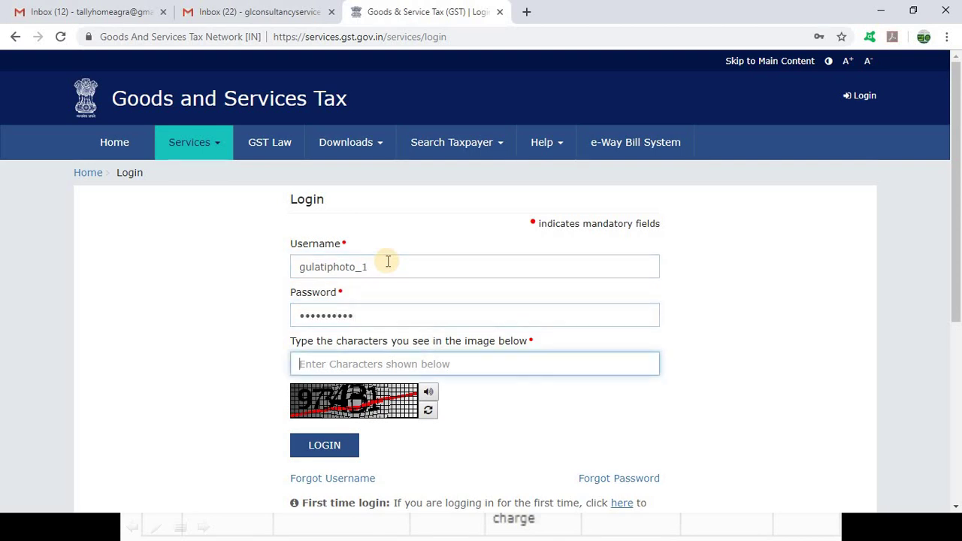
{"action": "type", "text": "973431"}
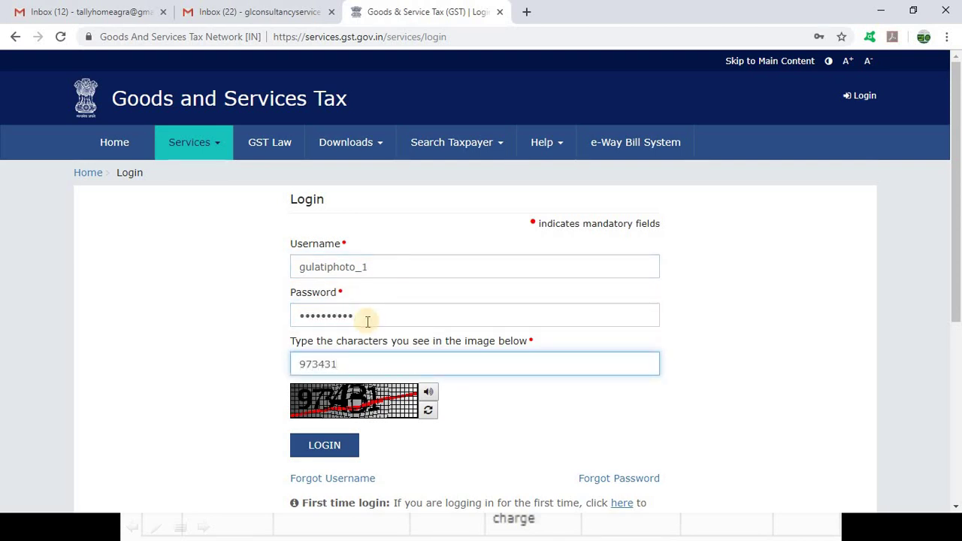
{"action": "left_click", "coordinate": [344, 446]}
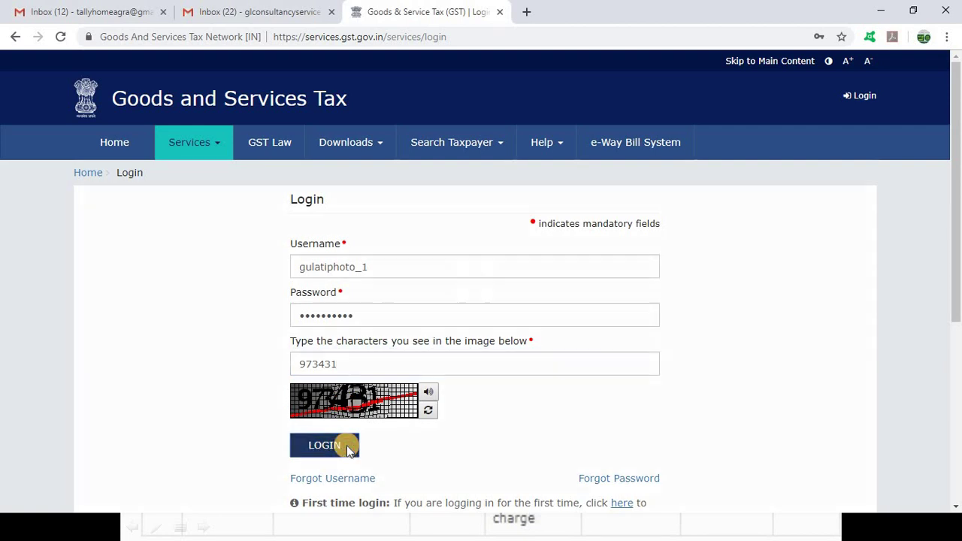